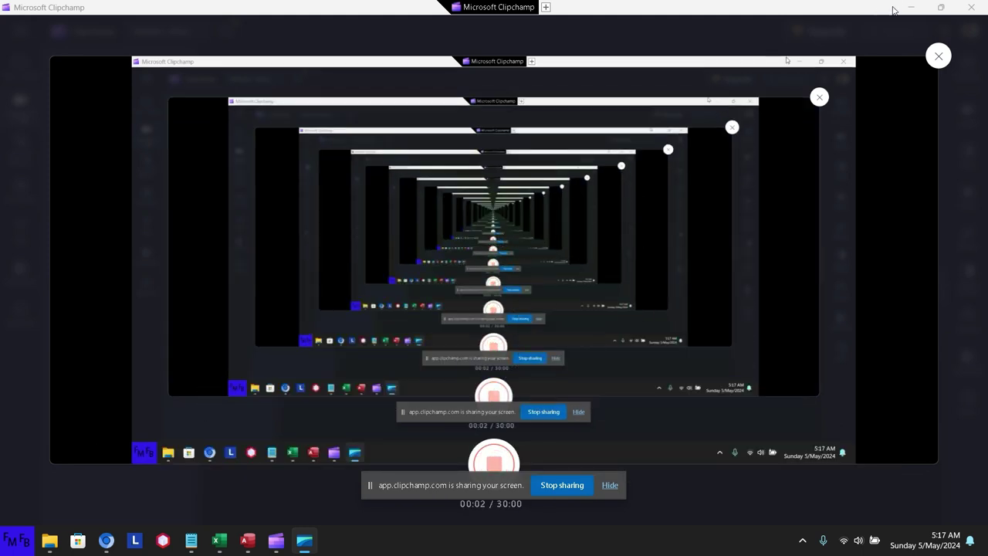
- From the Access start screen, create a blank database so an empty Table1 opens
left_click(910, 7)
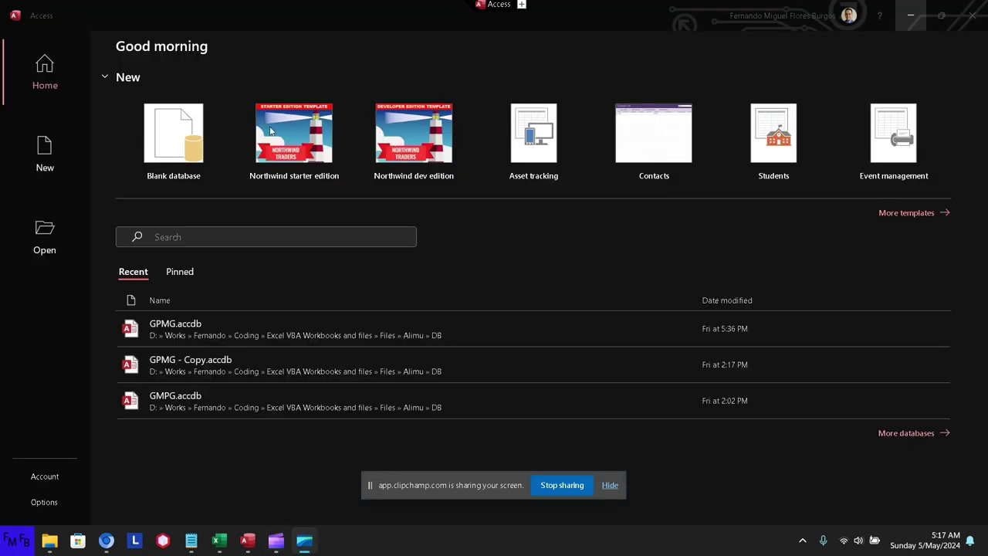
left_click(185, 146)
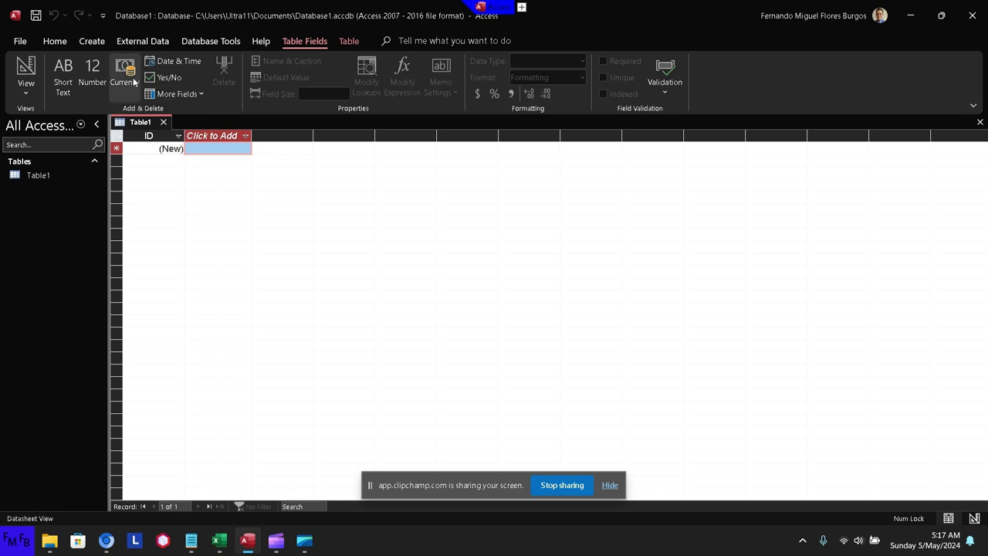
- Browse the Create, External Data, Database Tools, Help, Table Fields and Table tabs, ending on Create
left_click(98, 44)
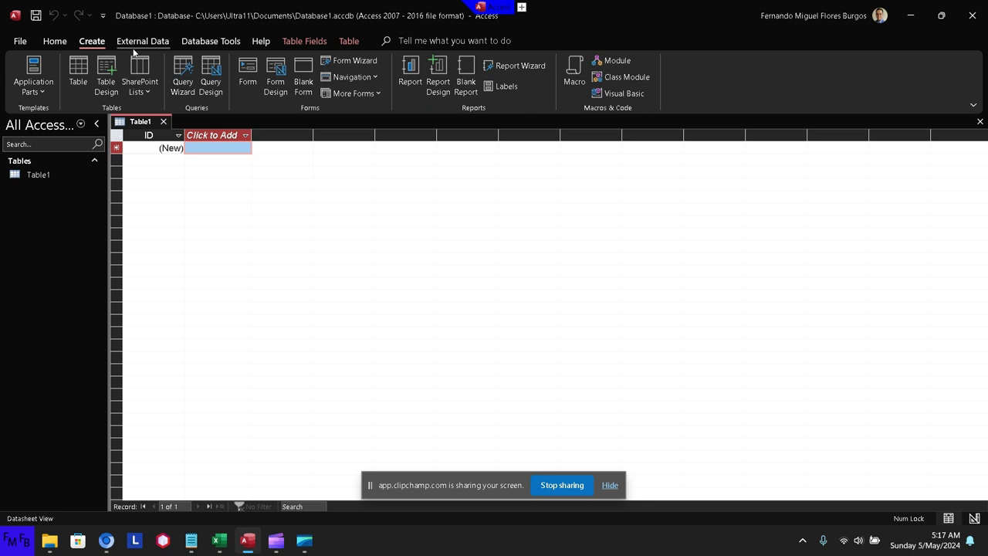
left_click(133, 48)
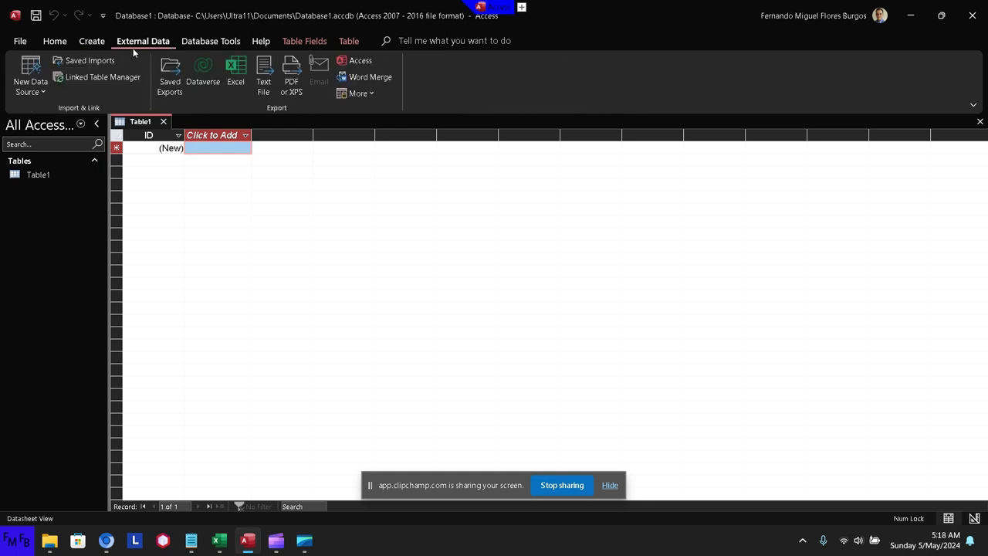
left_click(201, 45)
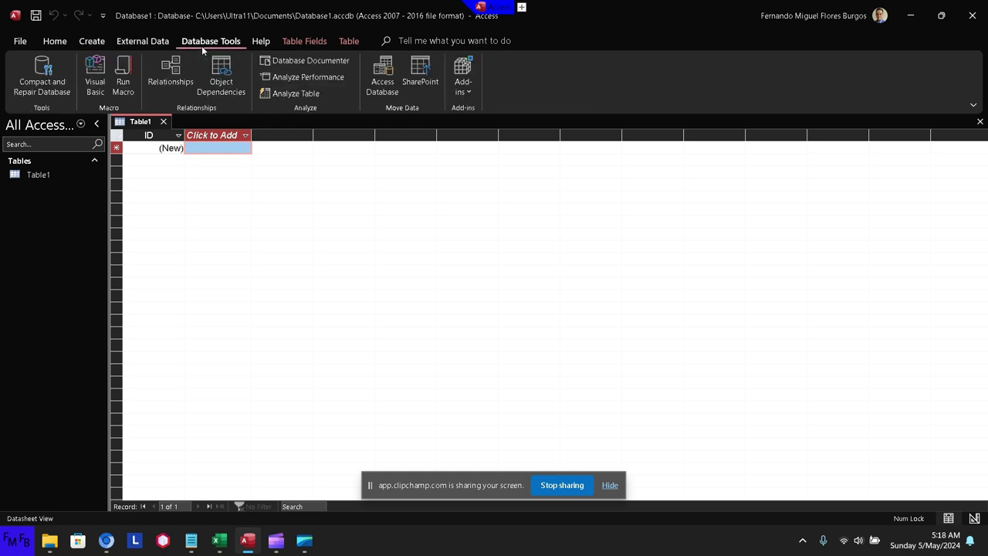
left_click(256, 44)
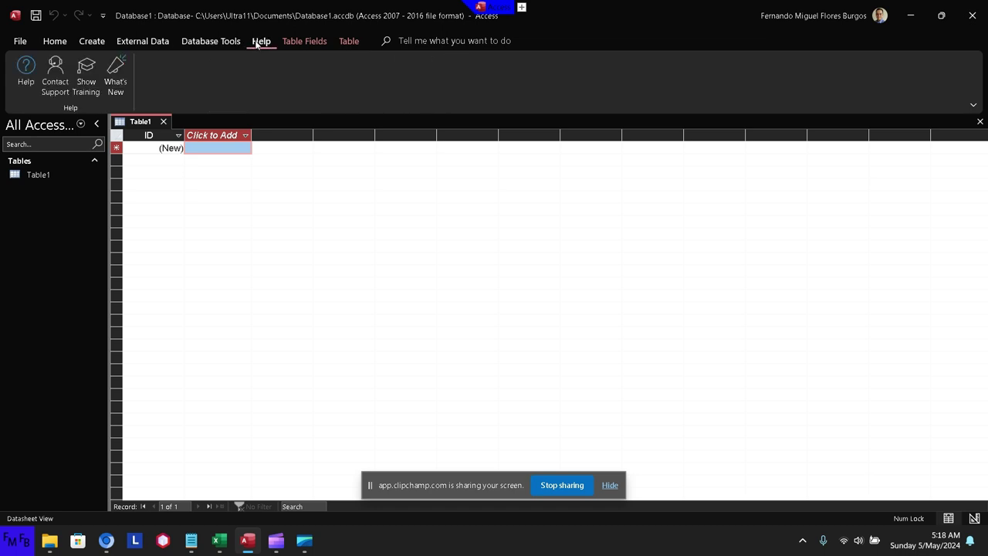
left_click(294, 44)
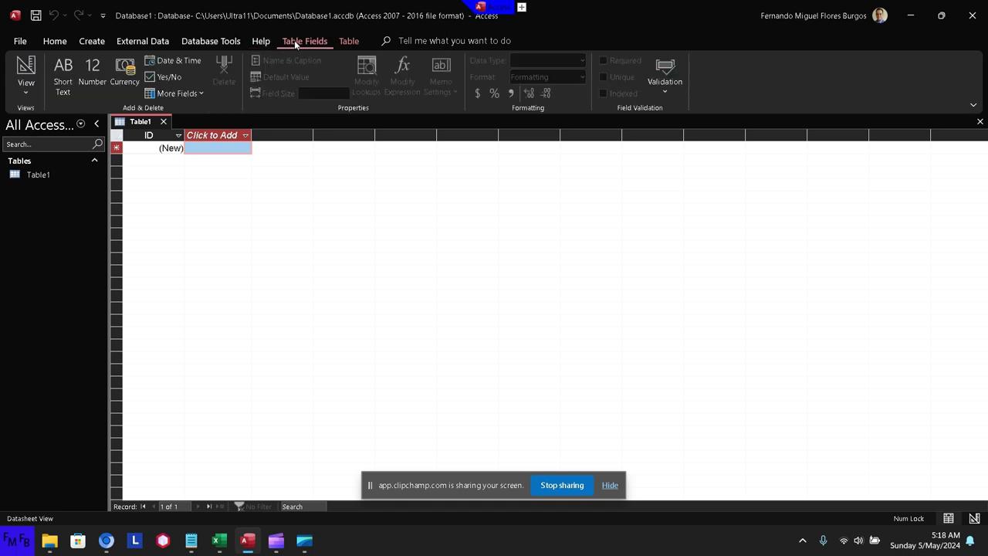
left_click(350, 40)
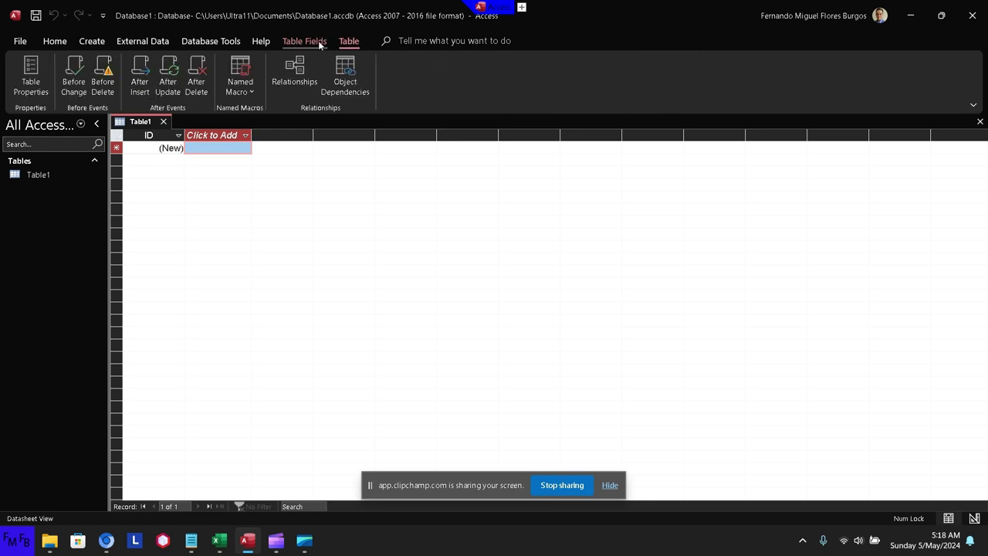
left_click(318, 44)
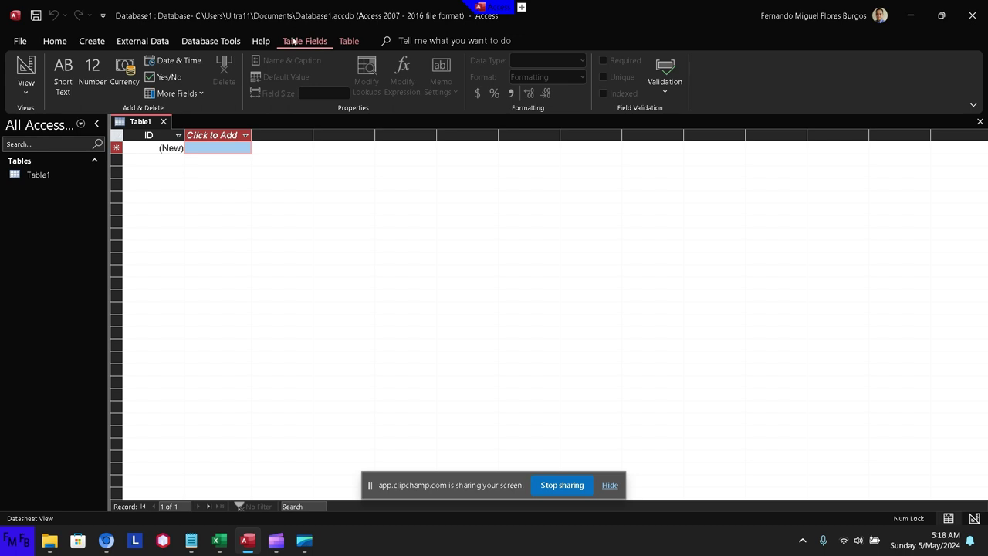
left_click(266, 42)
left_click(230, 47)
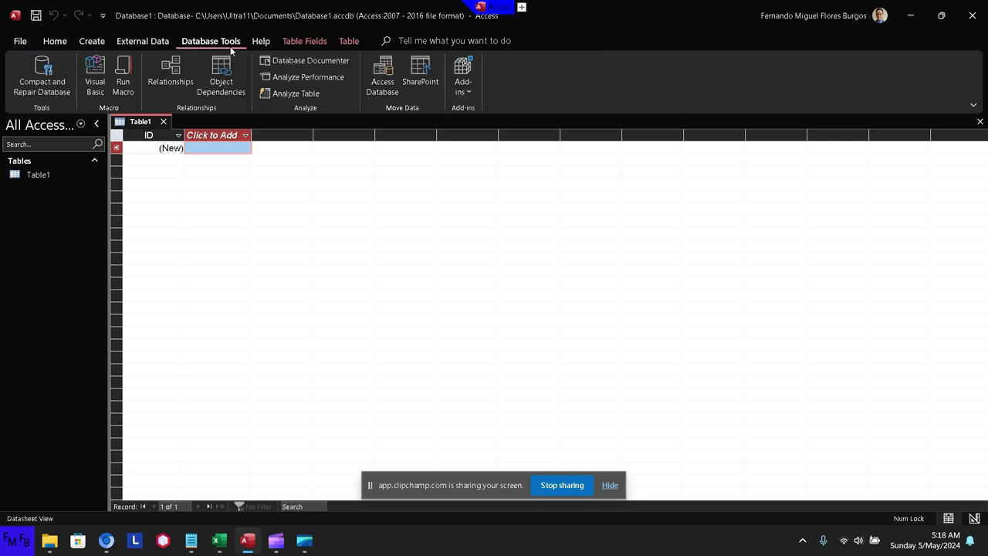
left_click(157, 47)
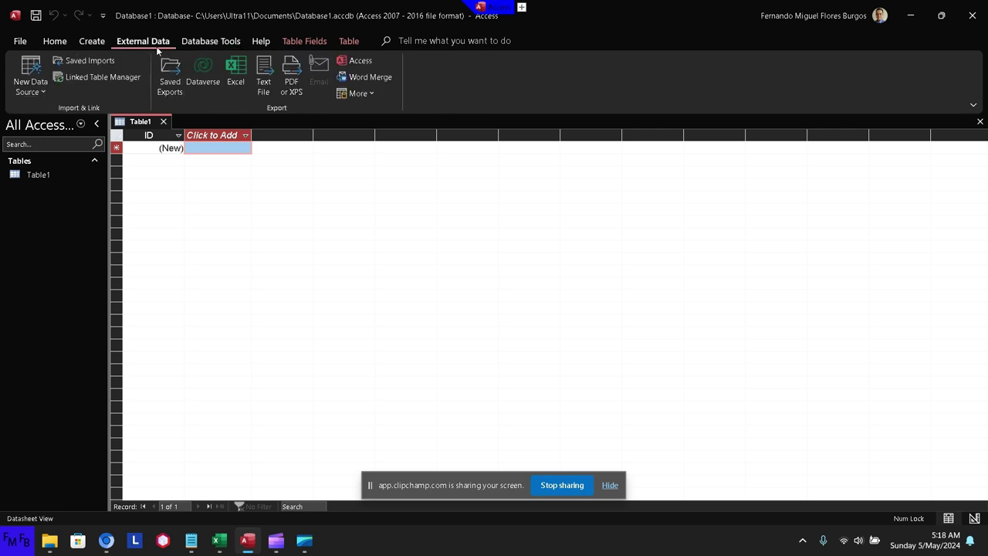
left_click(93, 41)
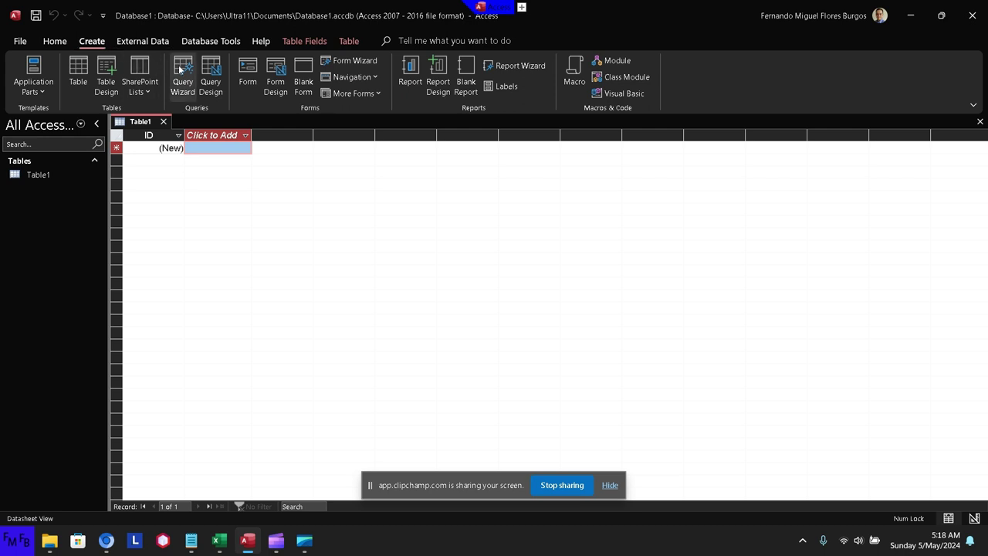
- Start a new blank query, Query1, and keep it in Design View
left_click(205, 75)
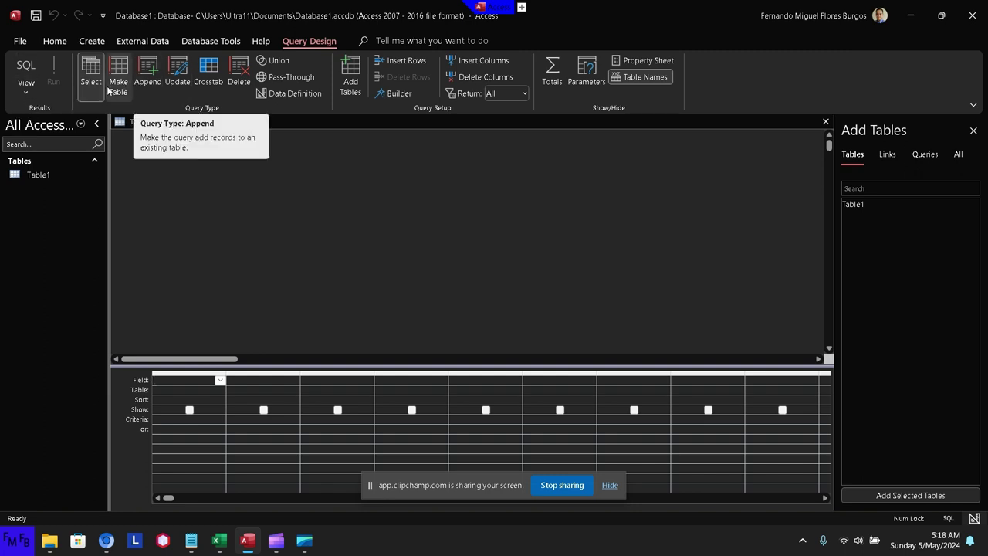
left_click(28, 99)
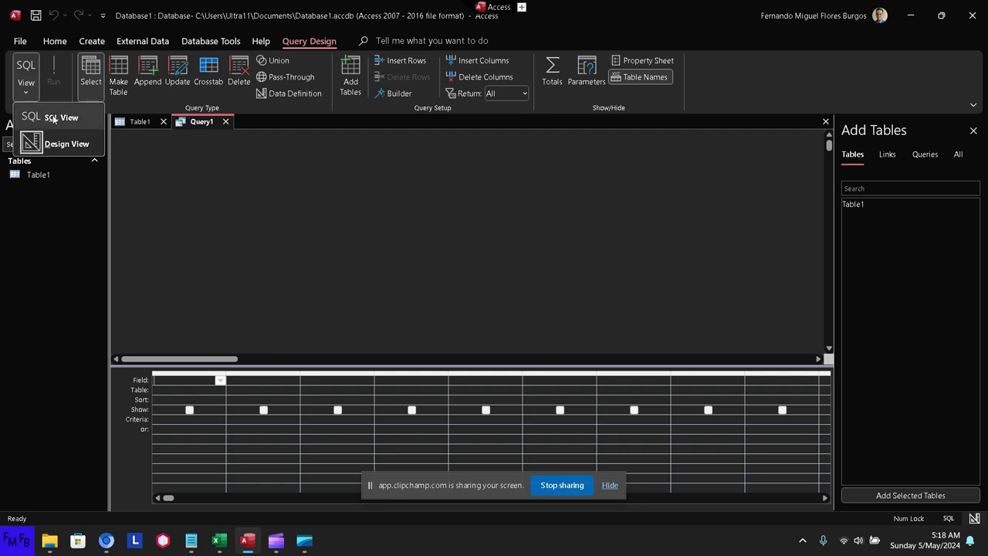
left_click(69, 144)
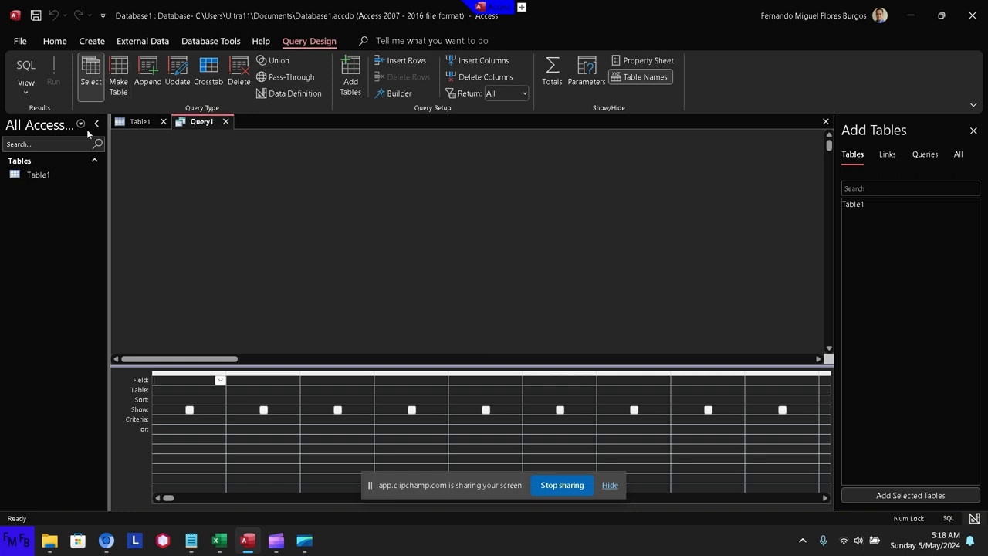
- Reopen Table1's datasheet and check the view options on the Query1 and Table1 tabs
double_click(43, 175)
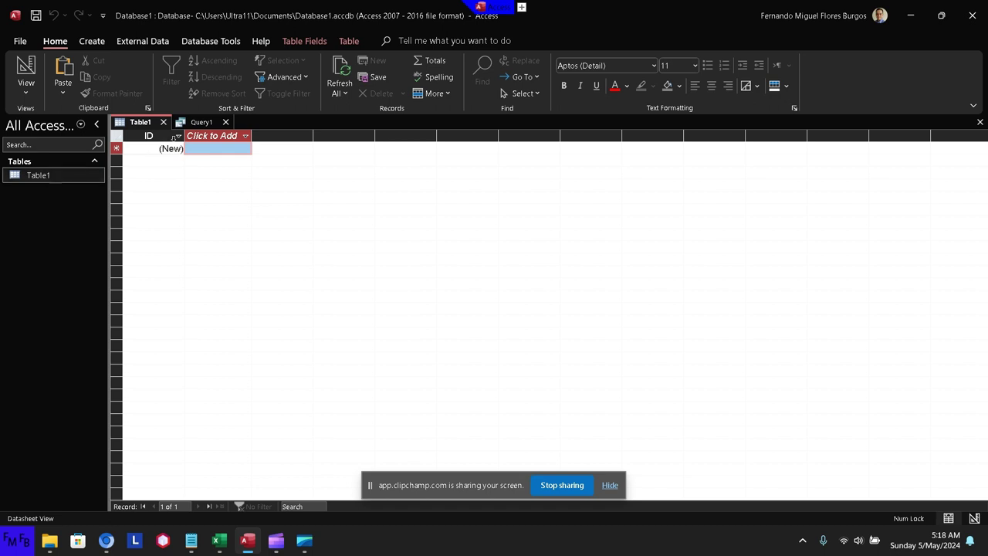
left_click(205, 149)
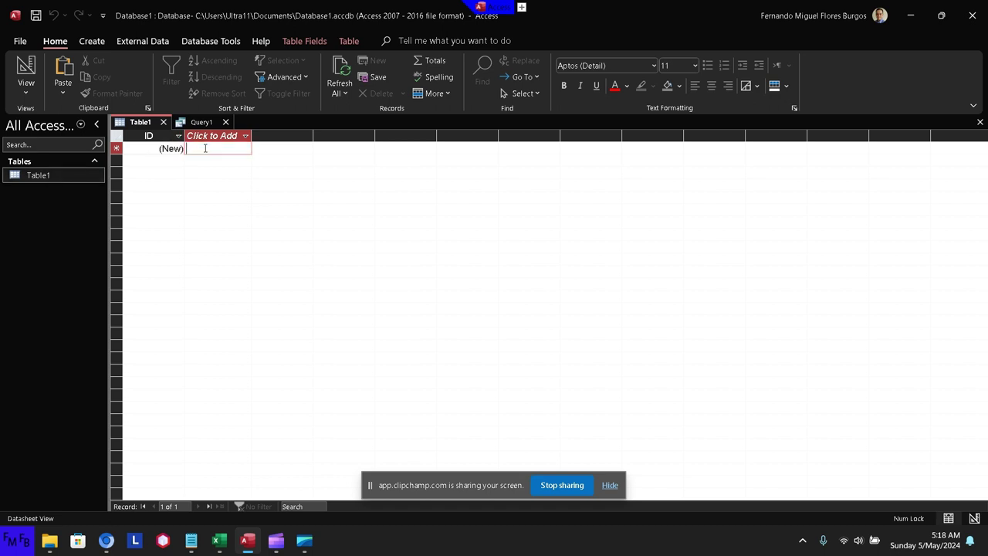
right_click(198, 124)
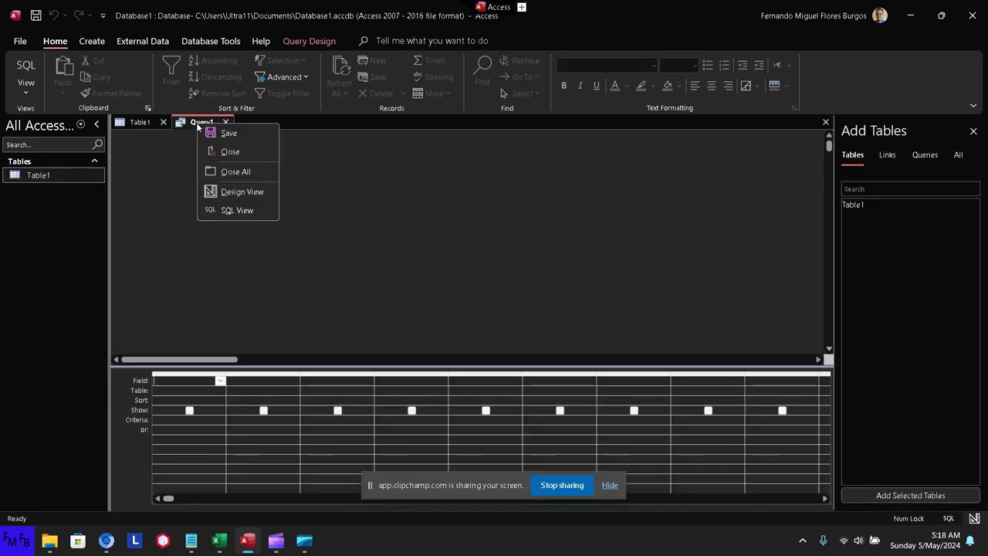
left_click(230, 191)
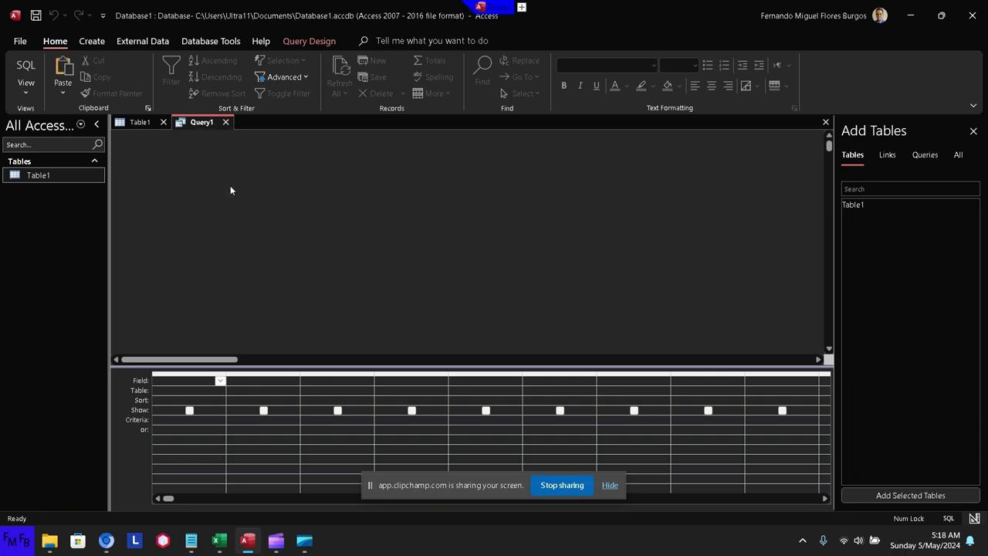
left_click(147, 122)
right_click(132, 122)
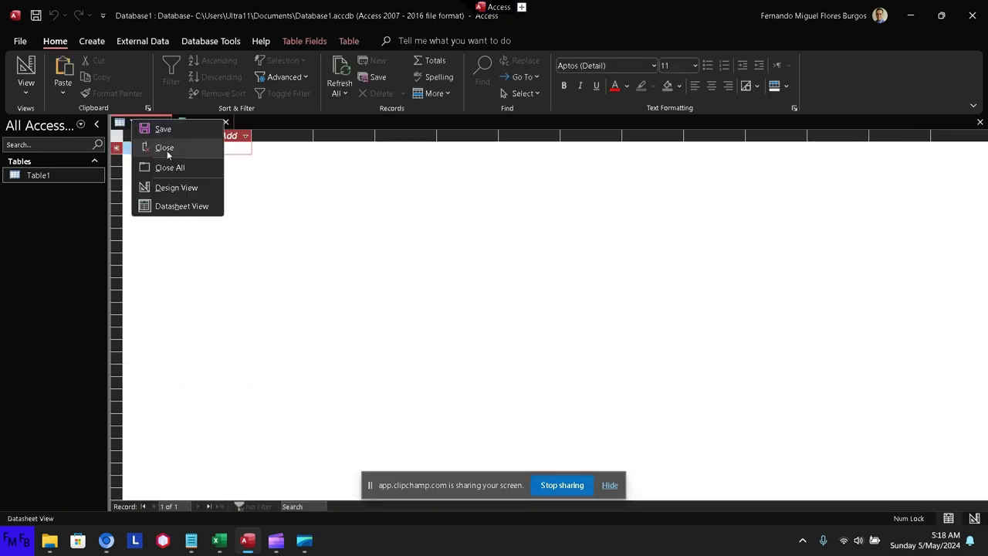
left_click(174, 206)
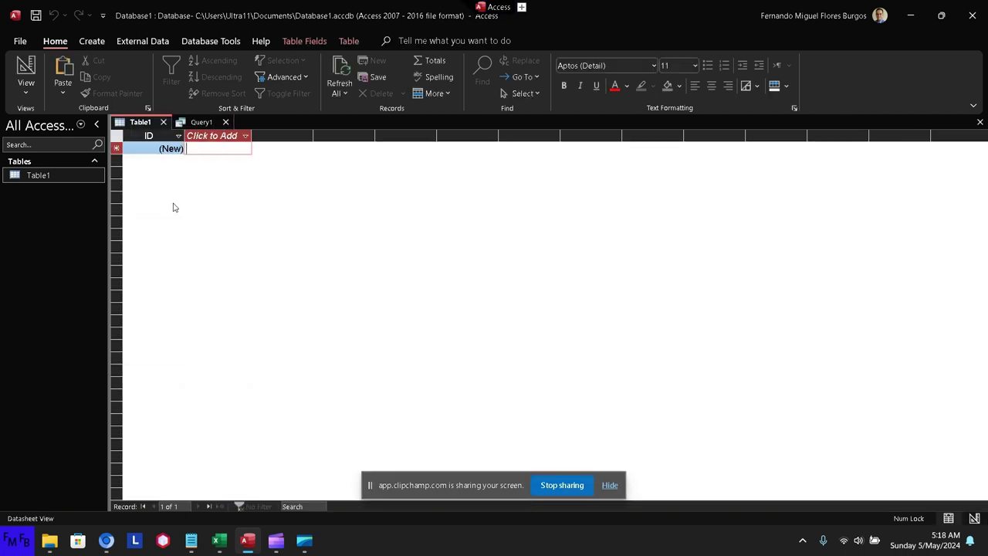
right_click(149, 124)
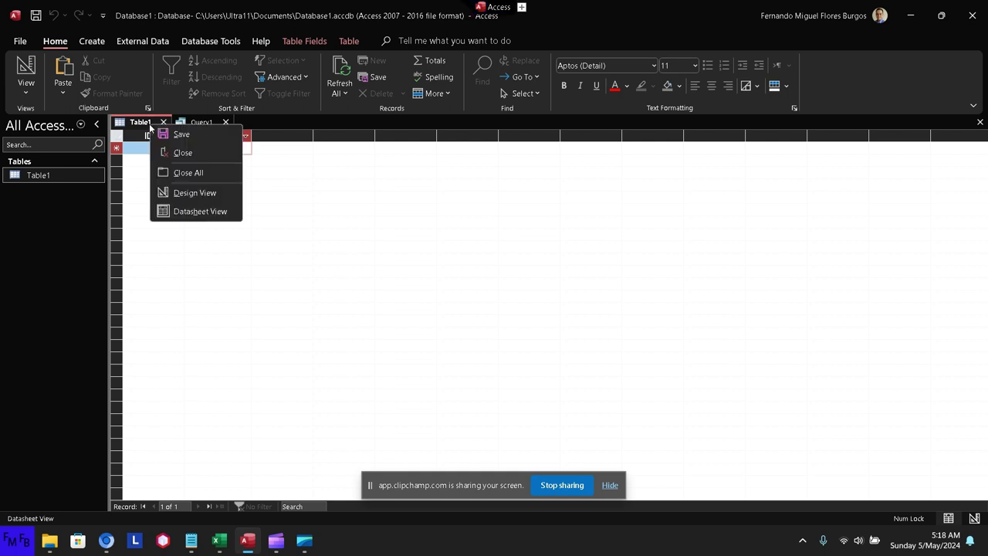
- Switch Table1 to Design View, saving it under the name Trial
left_click(179, 193)
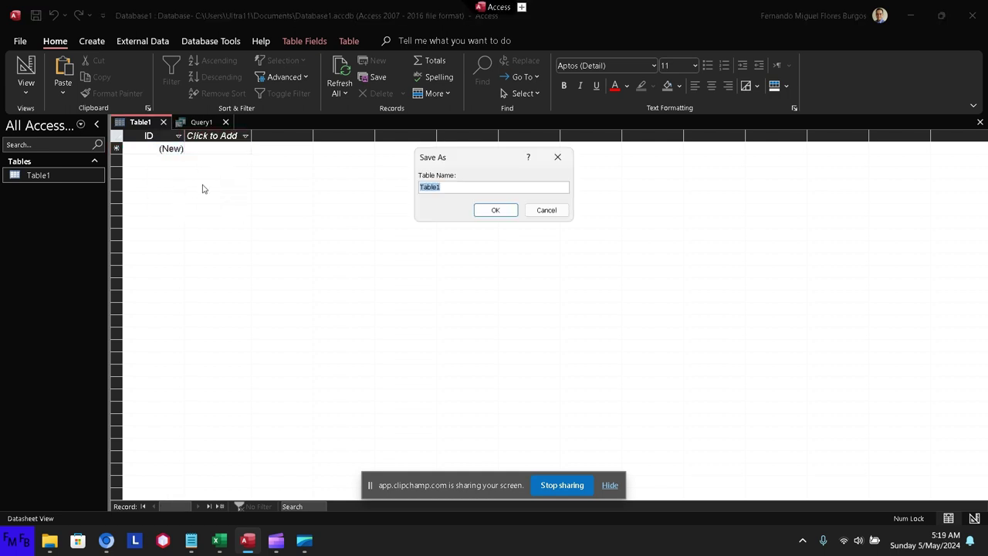
type("G")
key("Num_Lock")
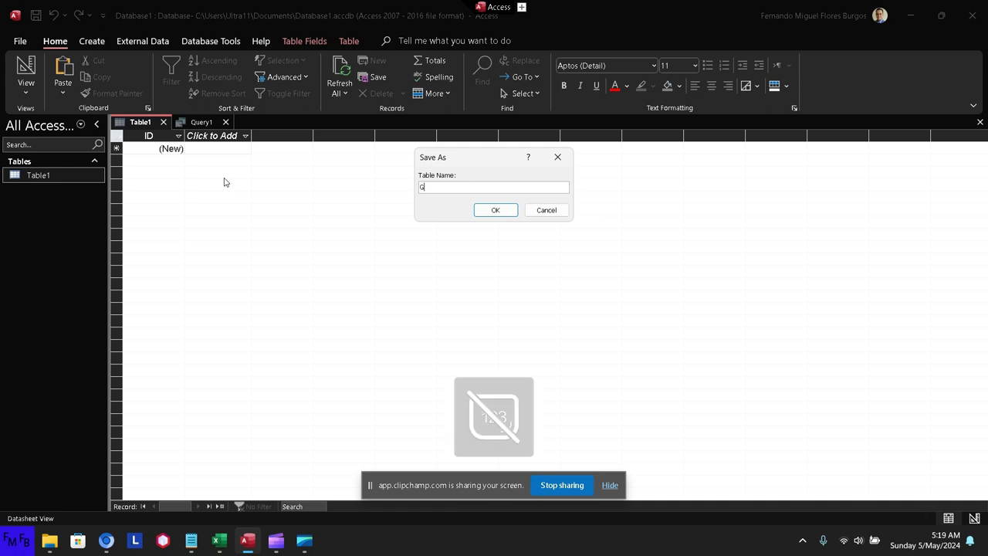
type("Tri")
key("BackSpace")
key("BackSpace")
key("BackSpace")
type("T")
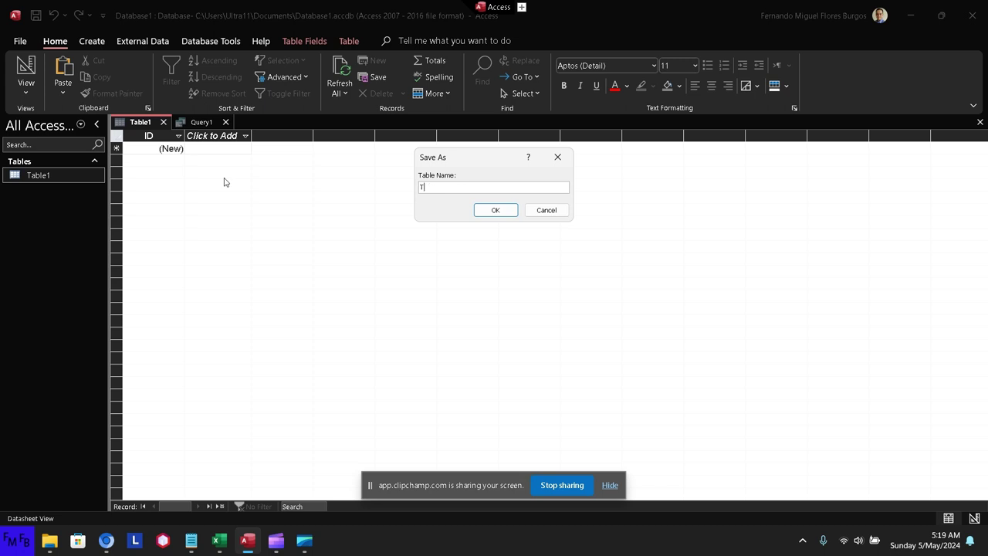
type("al")
key("Return")
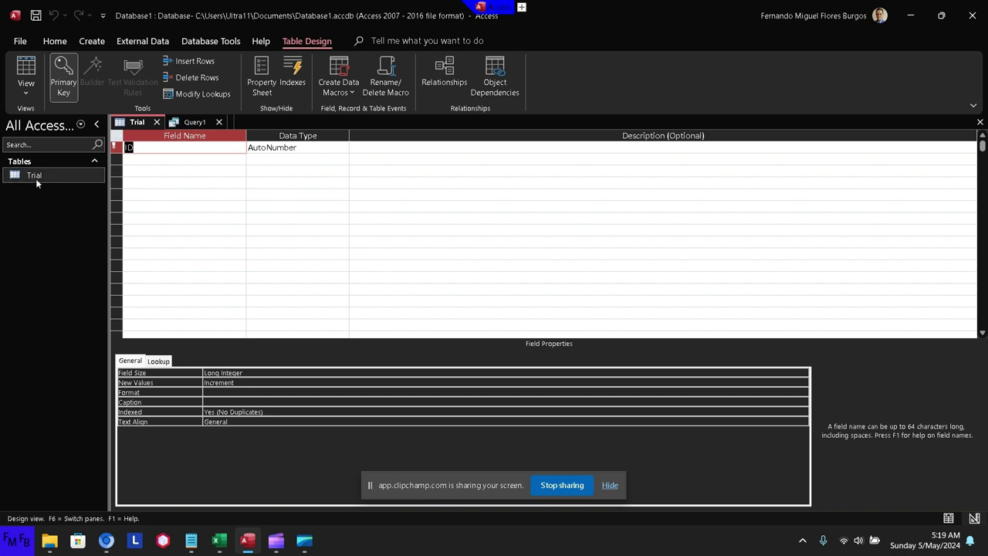
- Rename the first field to Name with Short Text data type, then go to the File page
type("nomb")
key("BackSpace")
key("BackSpace")
key("BackSpace")
key("BackSpace")
type("Name")
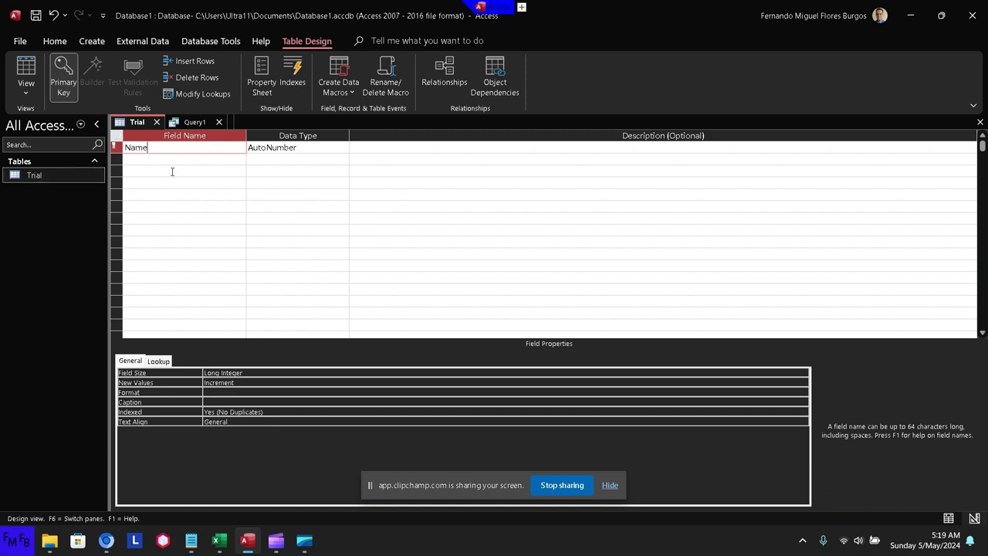
left_click(260, 151)
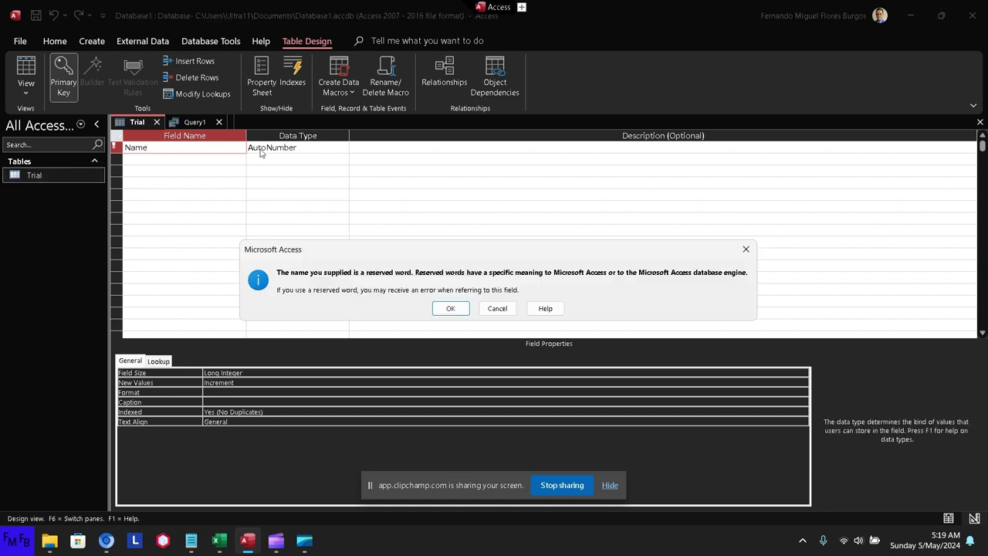
key("Return")
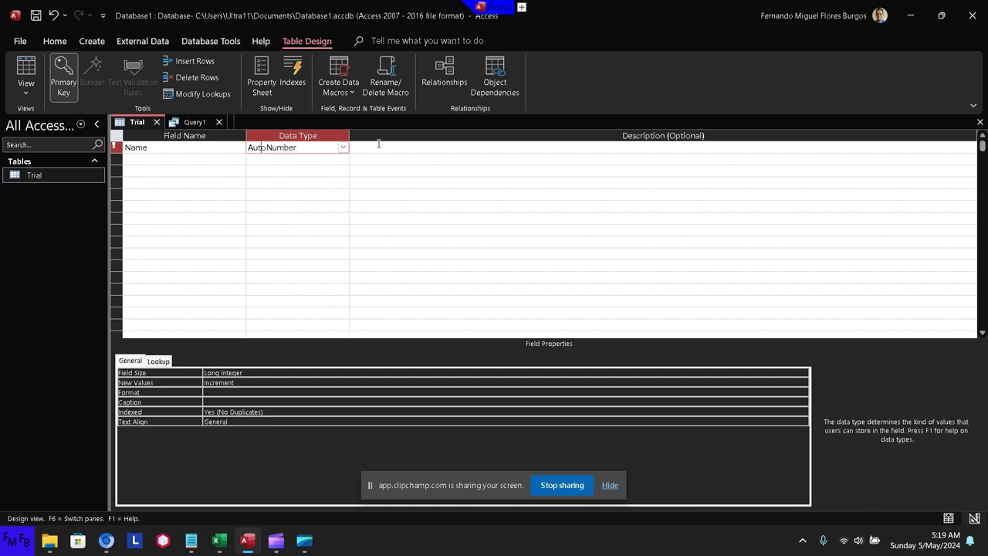
left_click(343, 148)
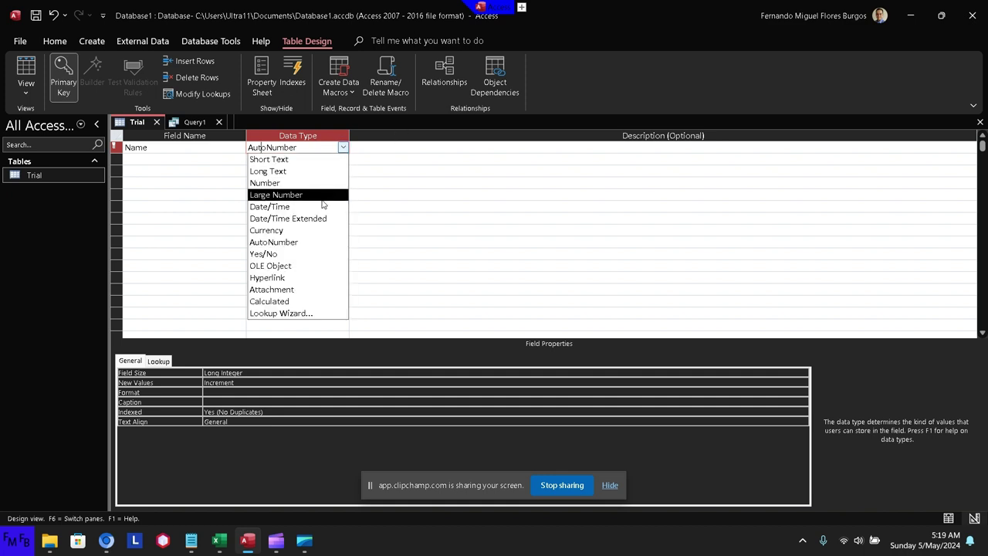
left_click(308, 162)
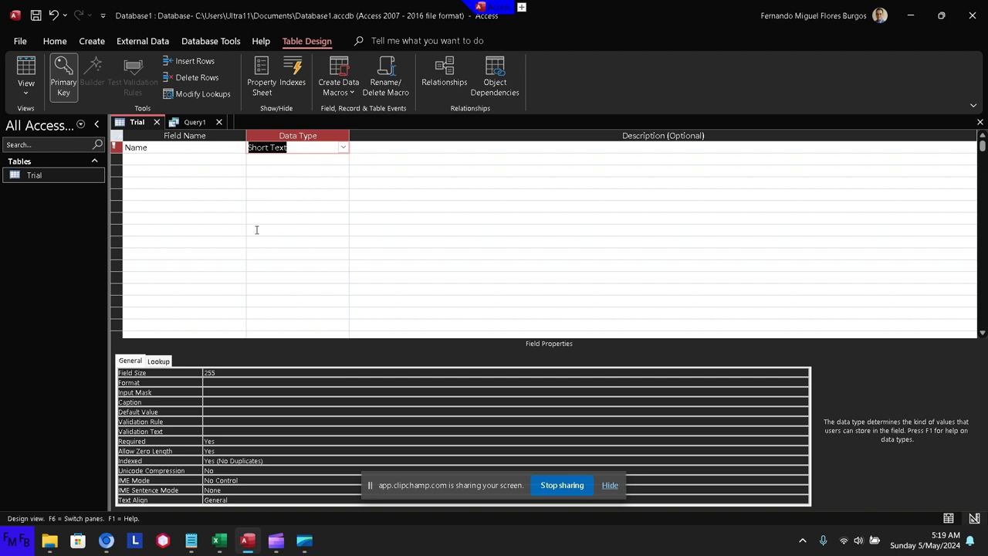
left_click(20, 41)
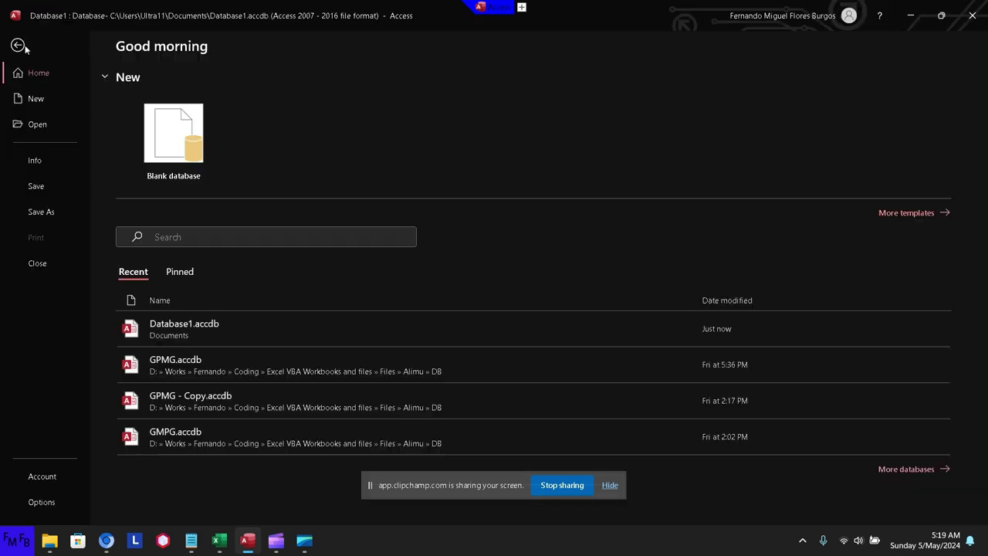
- Save the Trial table design and switch to Query1
left_click(40, 193)
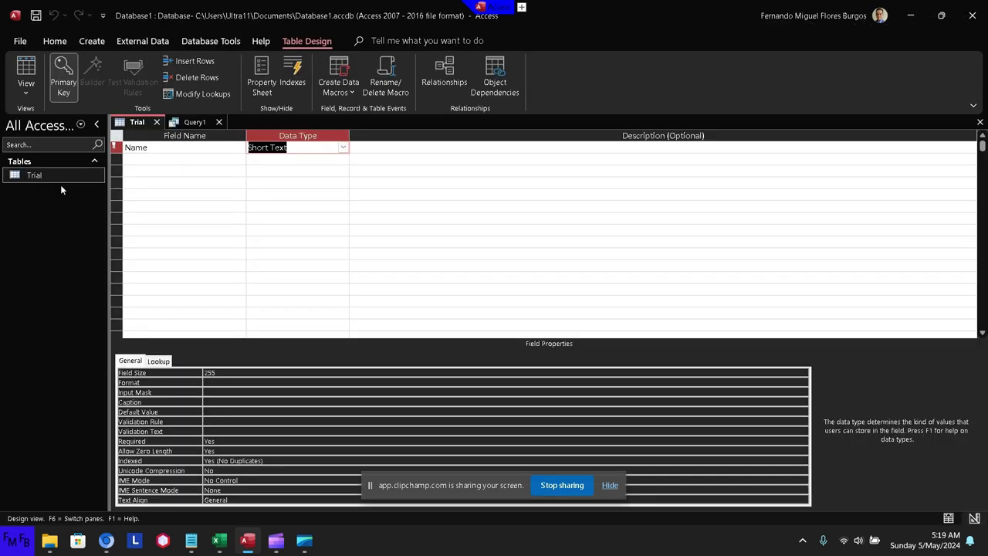
left_click(34, 43)
left_click(34, 47)
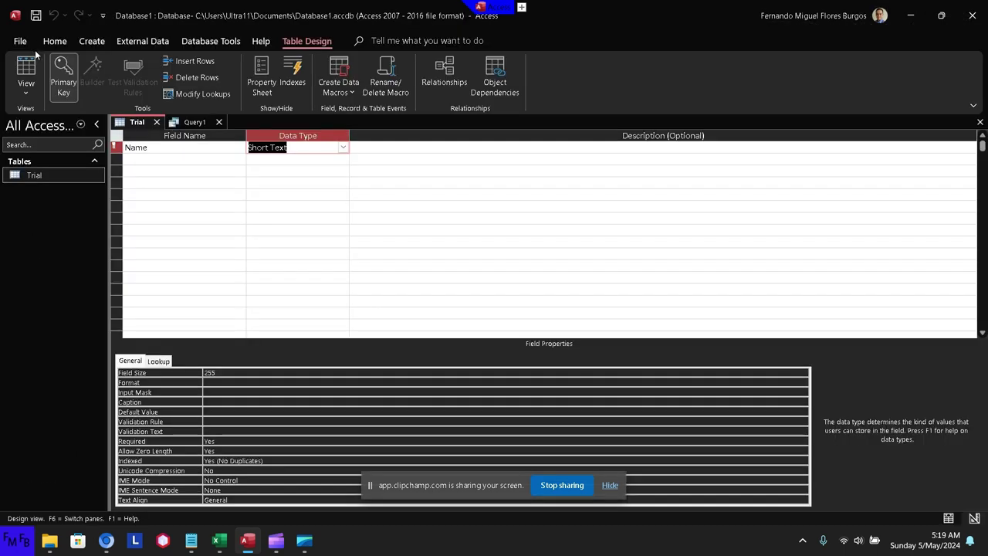
left_click(185, 122)
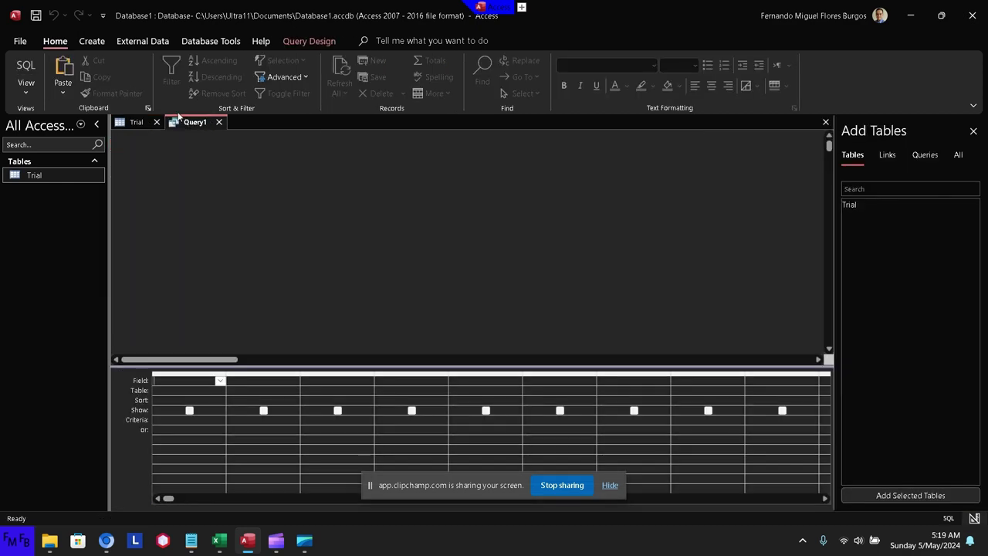
- Choose Save Database As in Access Database (*.accdb) format
left_click(34, 45)
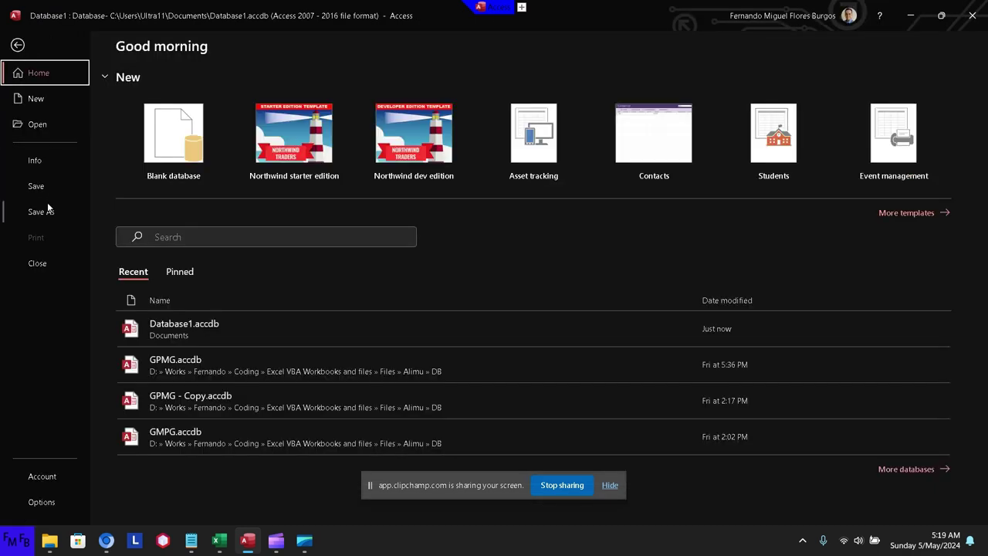
left_click(80, 212)
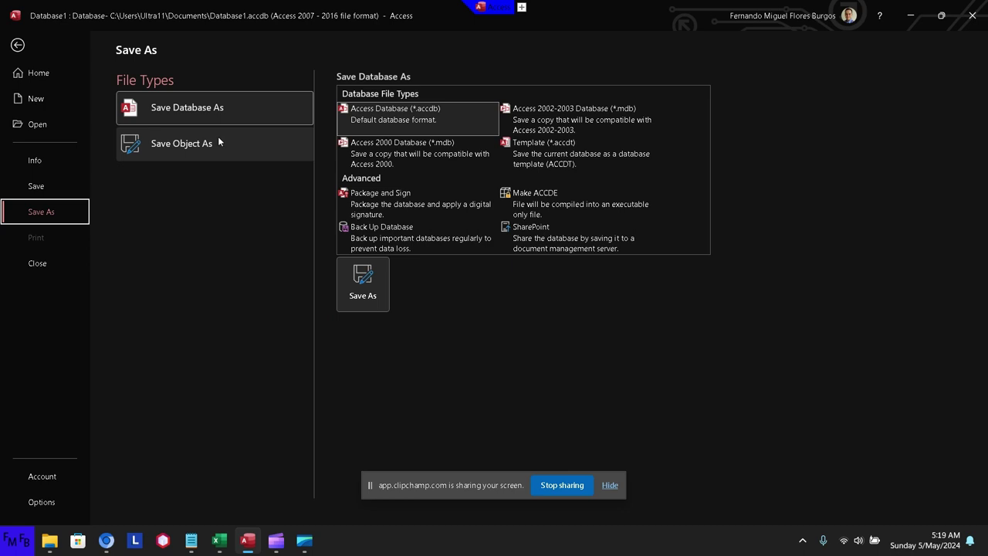
left_click(213, 114)
left_click(357, 267)
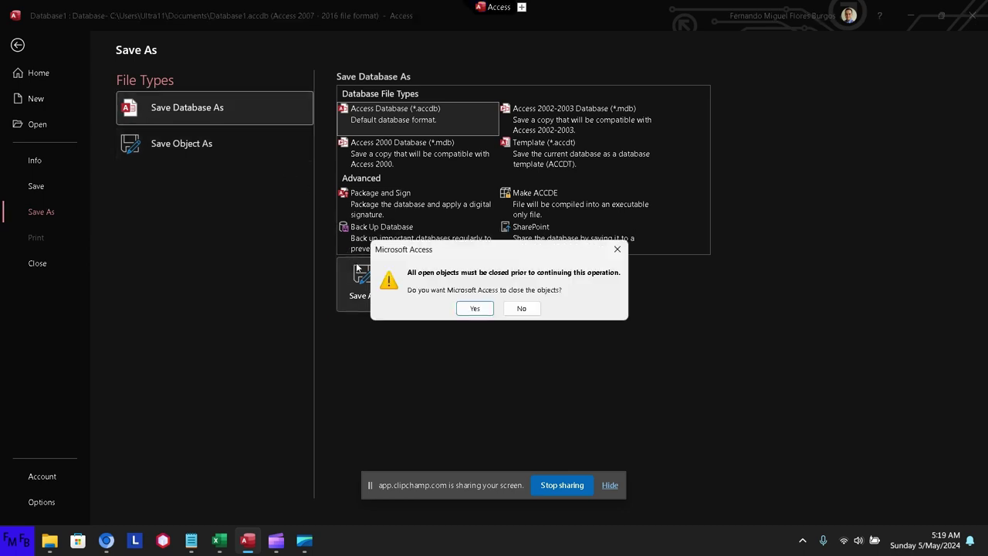
- Close the open objects and browse to the Youtube folder under Works on drive E:
left_click(473, 308)
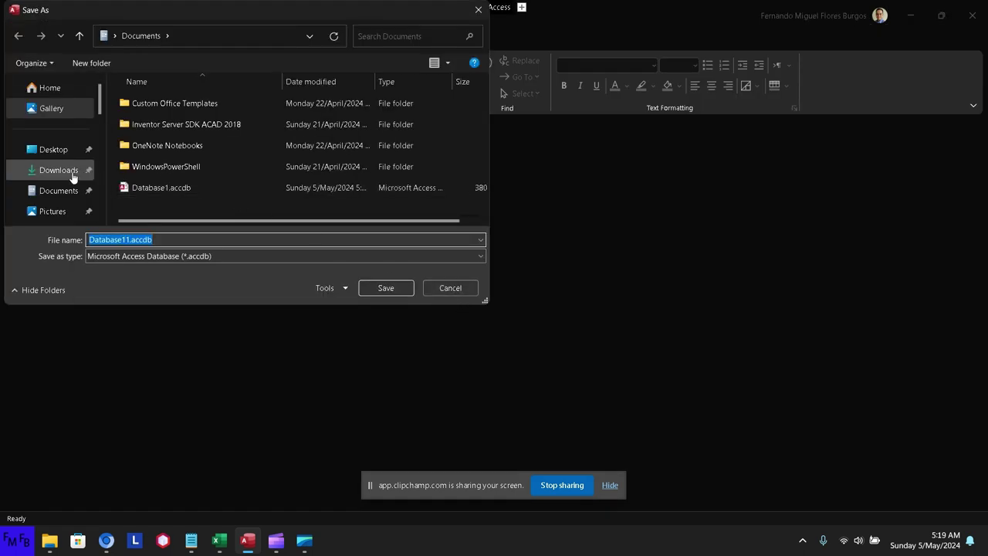
scroll(72, 177, "down", 2)
scroll(72, 177, "down", 3)
scroll(72, 178, "down", 3)
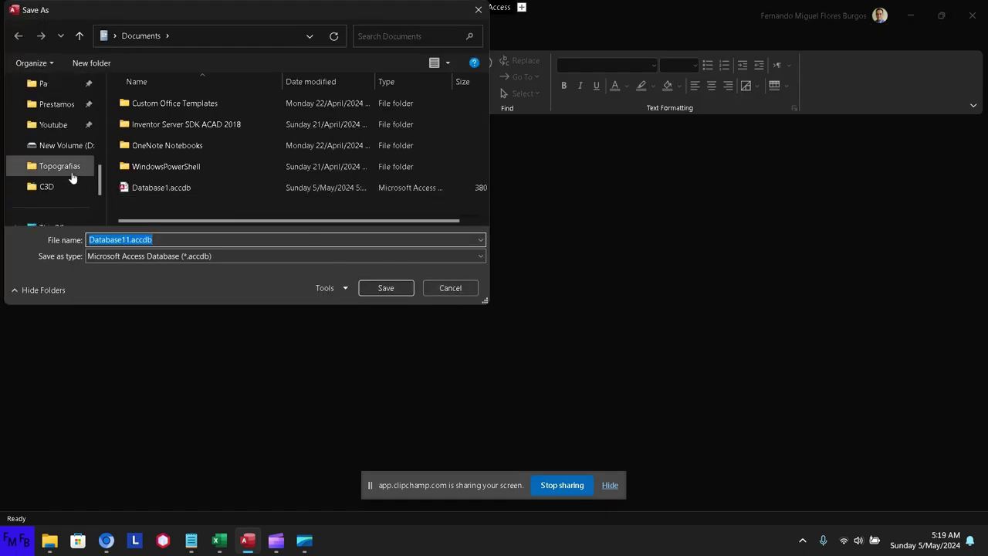
scroll(61, 163, "down", 2)
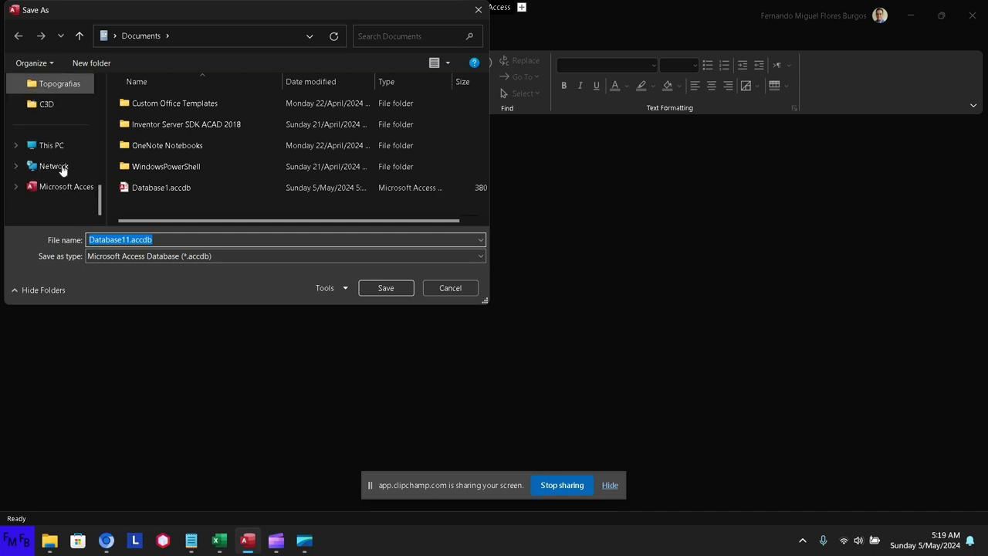
left_click(62, 166)
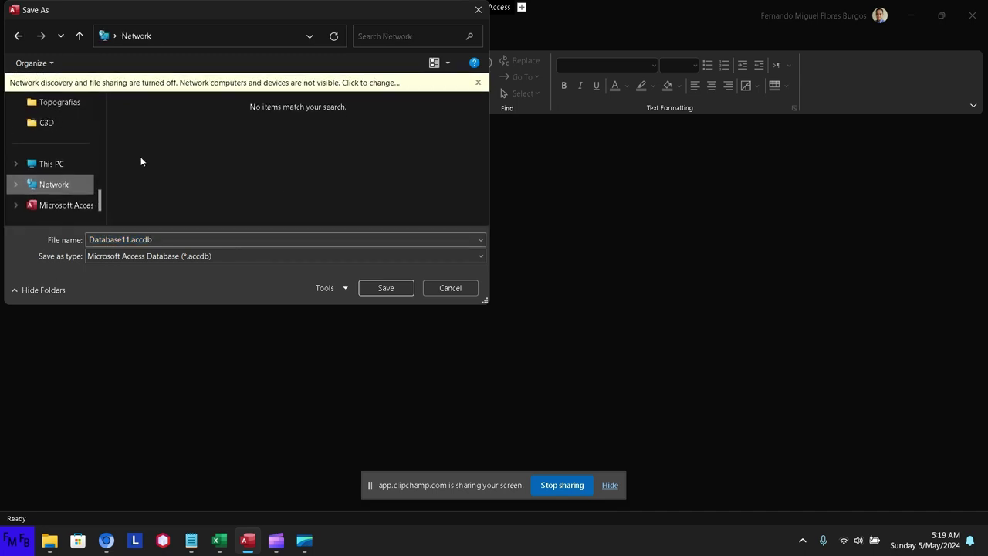
left_click(67, 164)
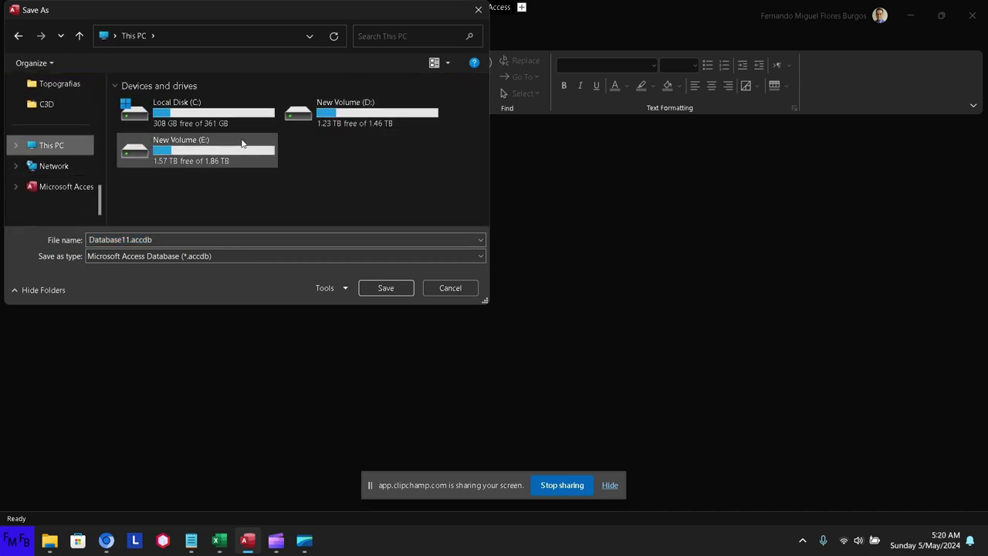
double_click(240, 138)
double_click(139, 106)
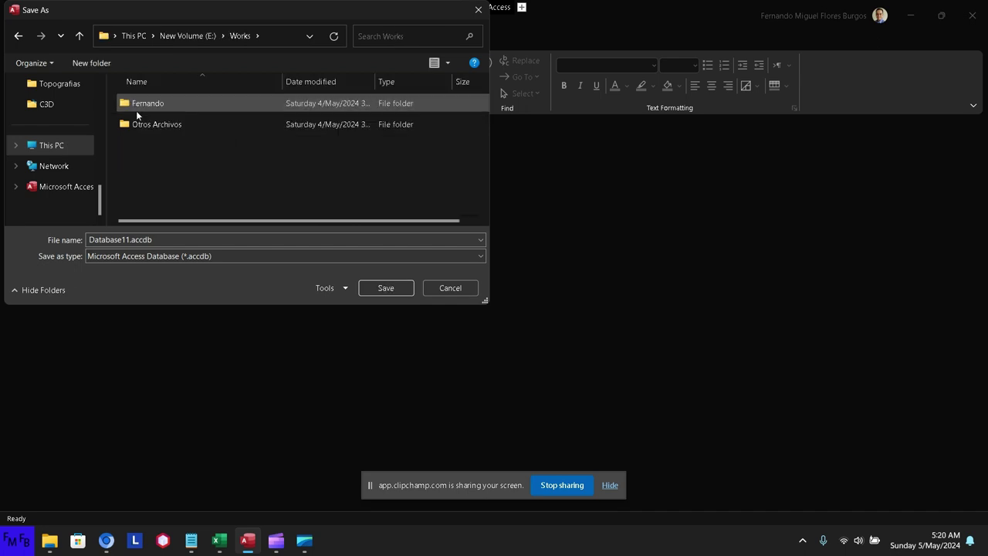
double_click(144, 108)
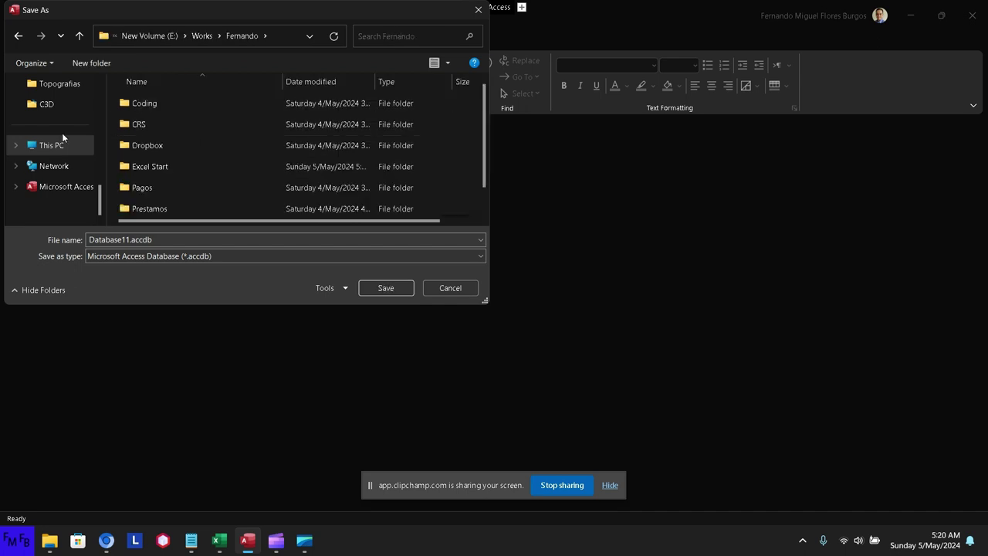
scroll(65, 139, "up", 3)
scroll(65, 147, "down", 1)
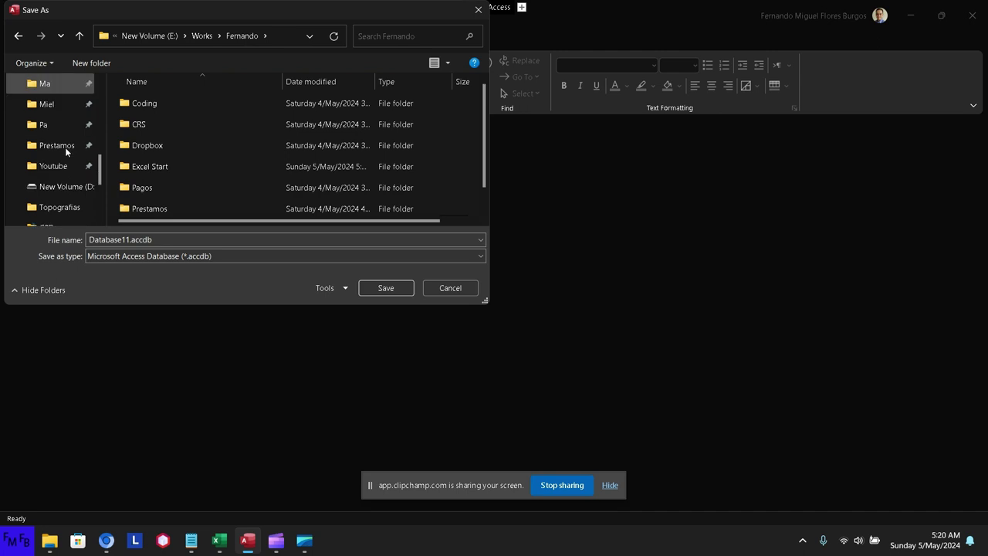
left_click(59, 177)
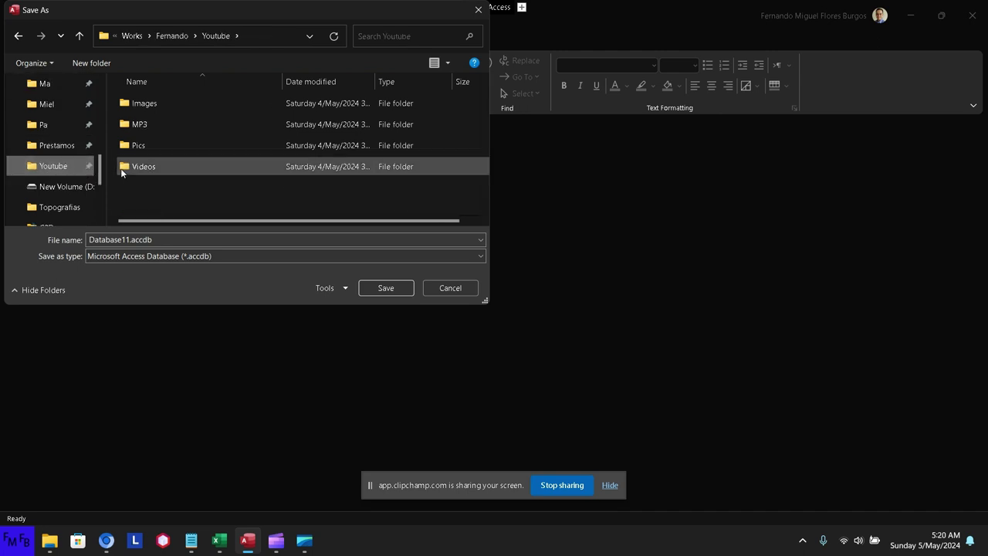
- Create nested Files and Access folders and save the database there as trial.accdb
left_click(99, 63)
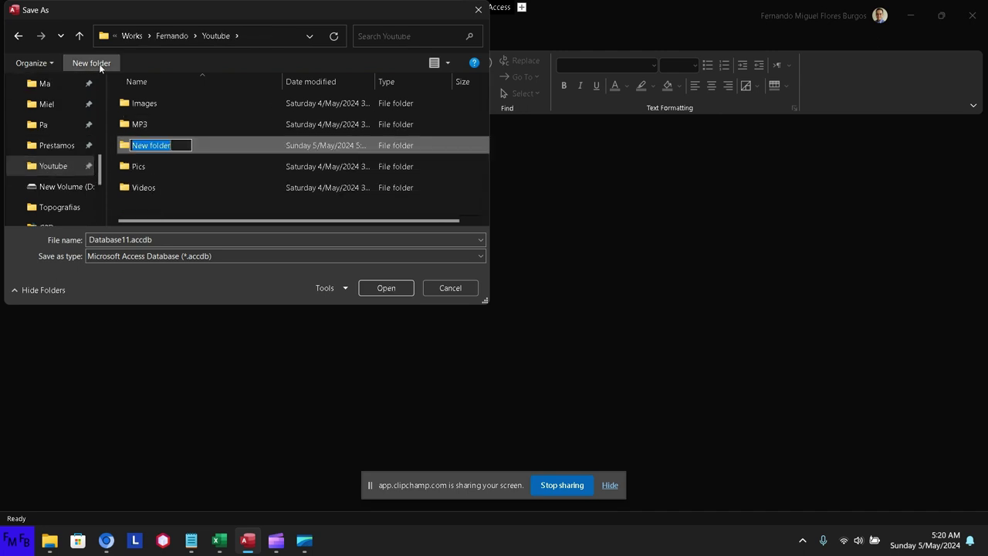
type("Files")
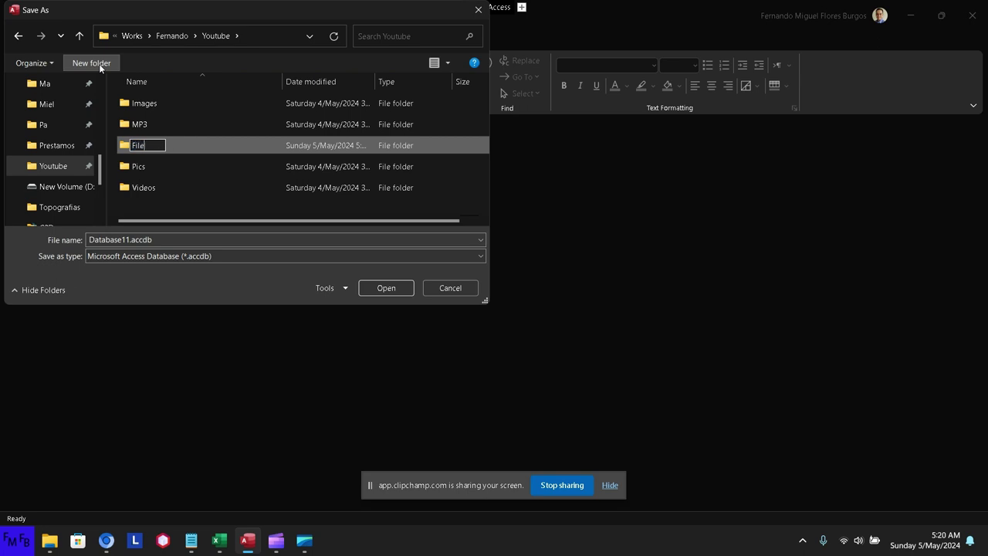
key("Return")
key("Return")
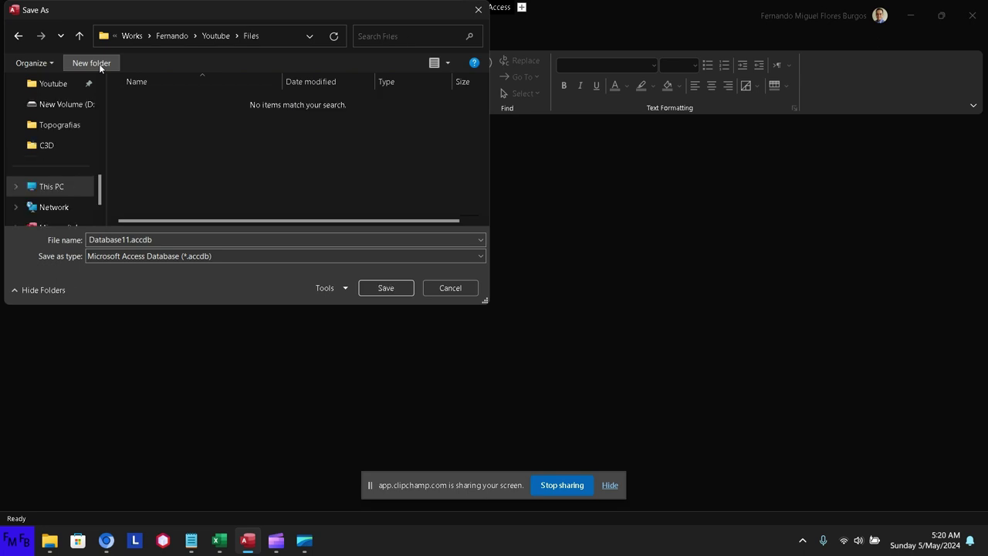
left_click(99, 63)
type("A")
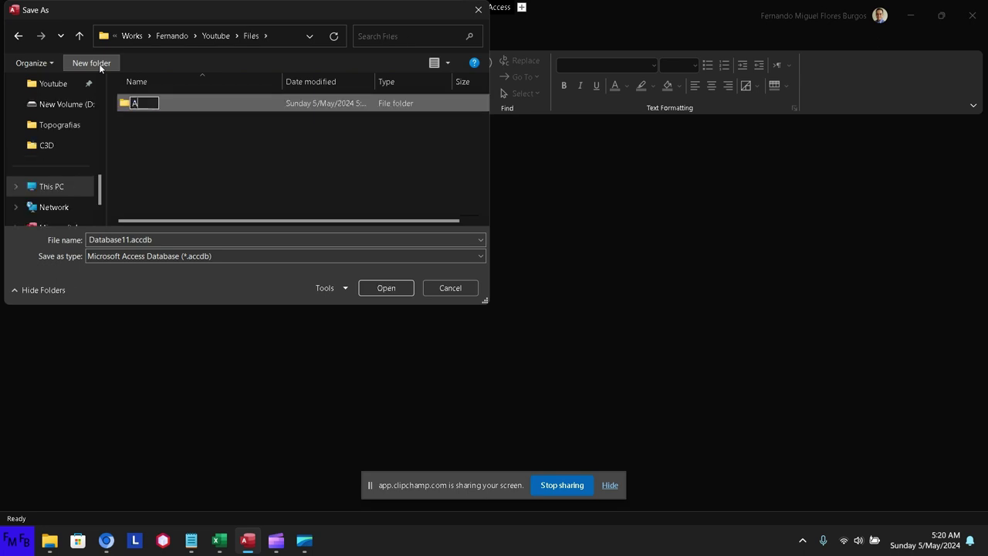
type("ccess")
key("Return")
key("Return")
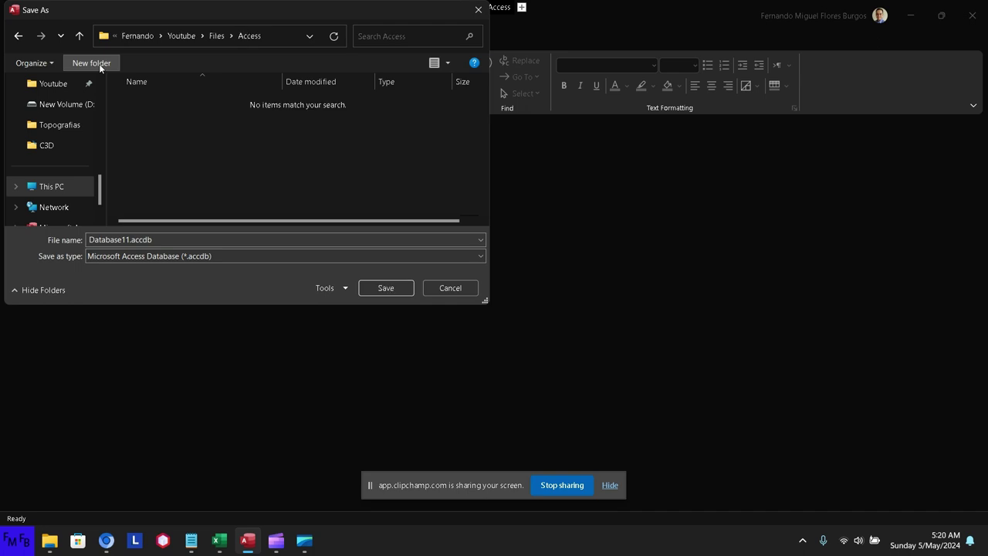
double_click(171, 240)
type("tr")
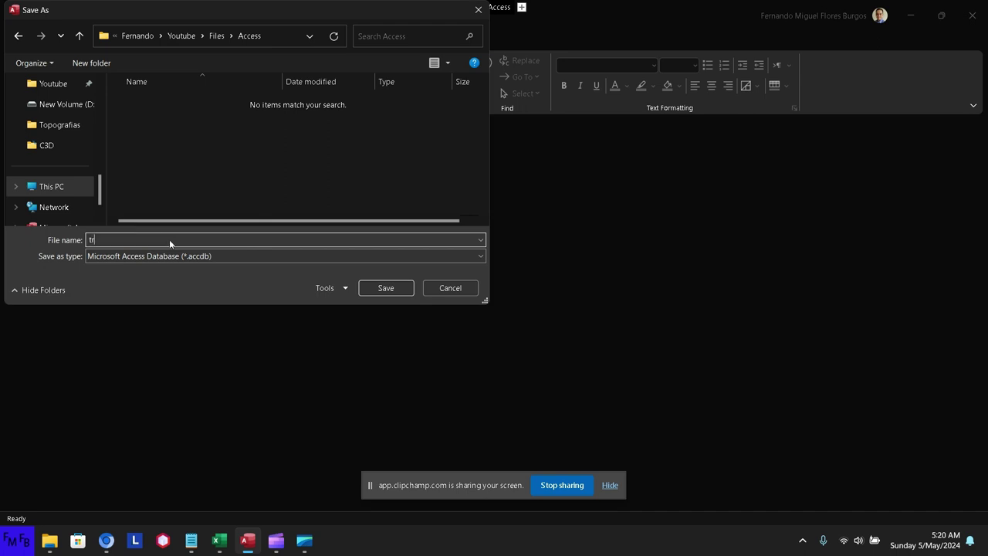
type("ial")
key("Return")
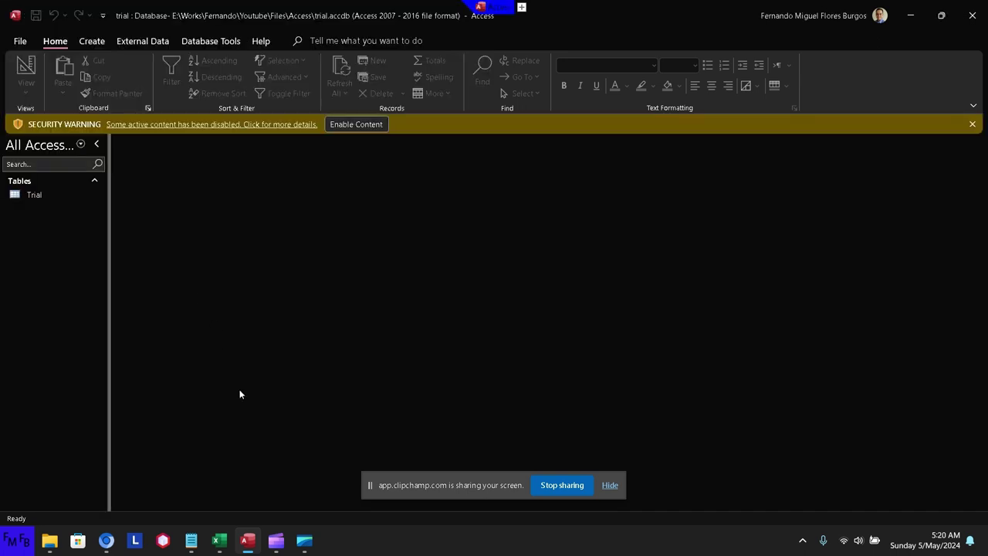
- In Book1, enter Name in A1 and nando, pedro, nando, pablo, pablo, pedro in A2:A7
left_click(219, 536)
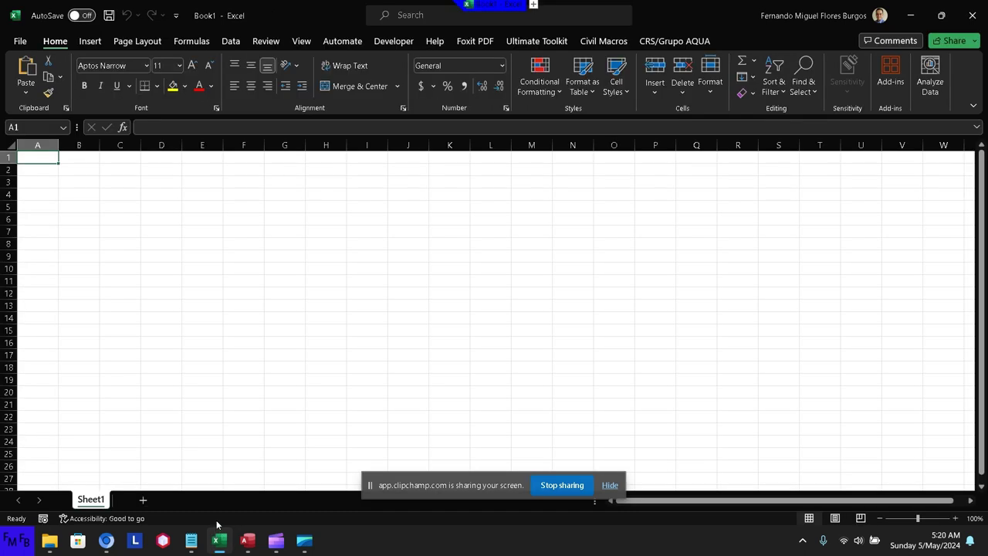
type("Name")
key("Return")
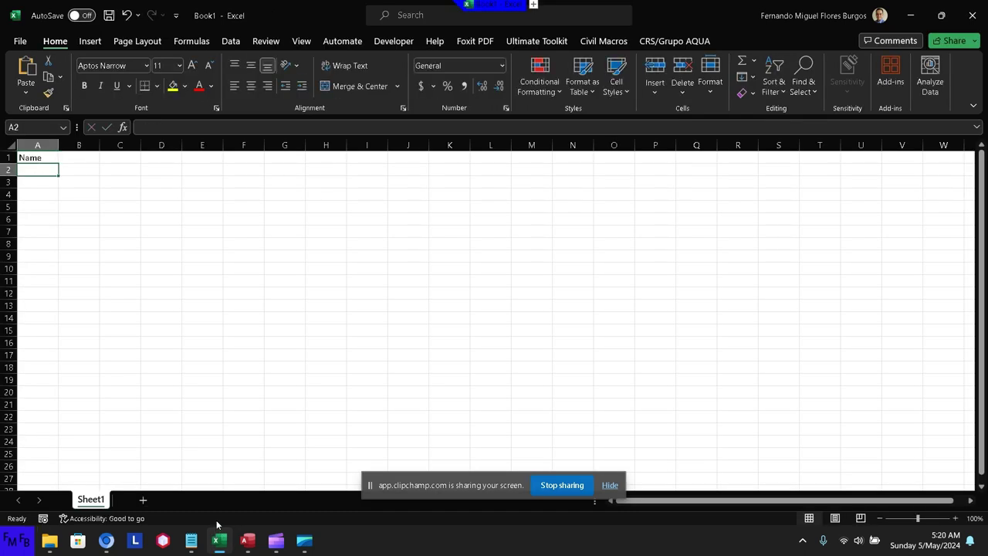
type("nando")
key("Return")
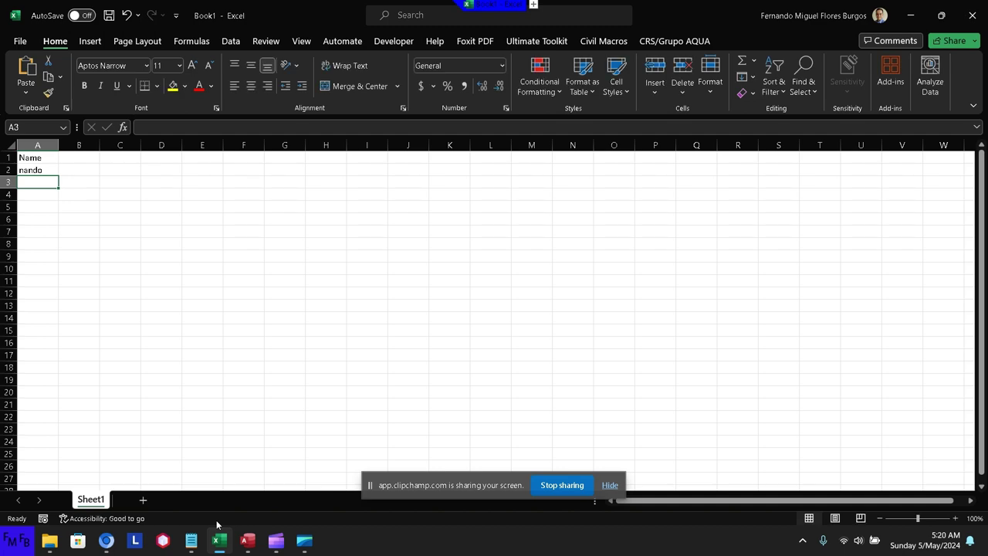
type("pedro")
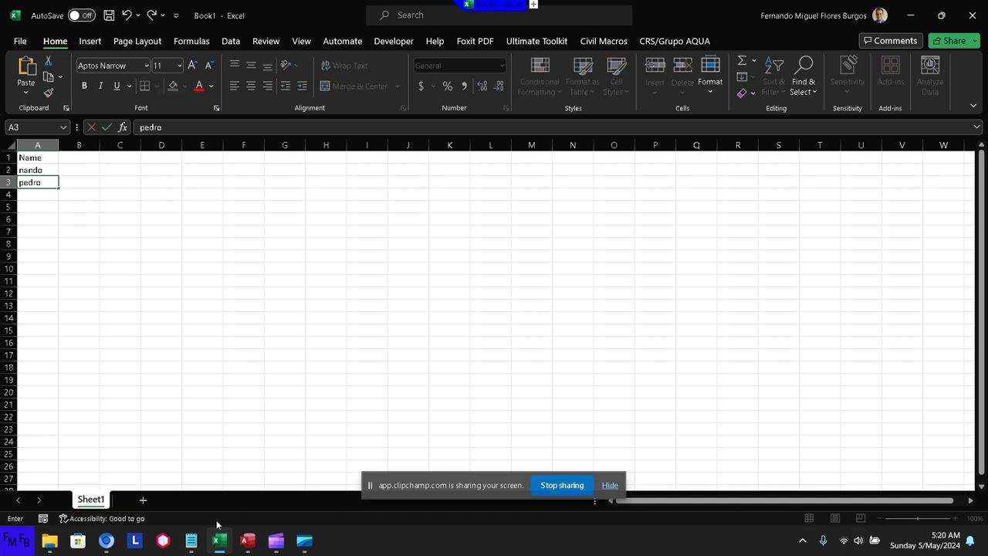
key("Return")
type("n")
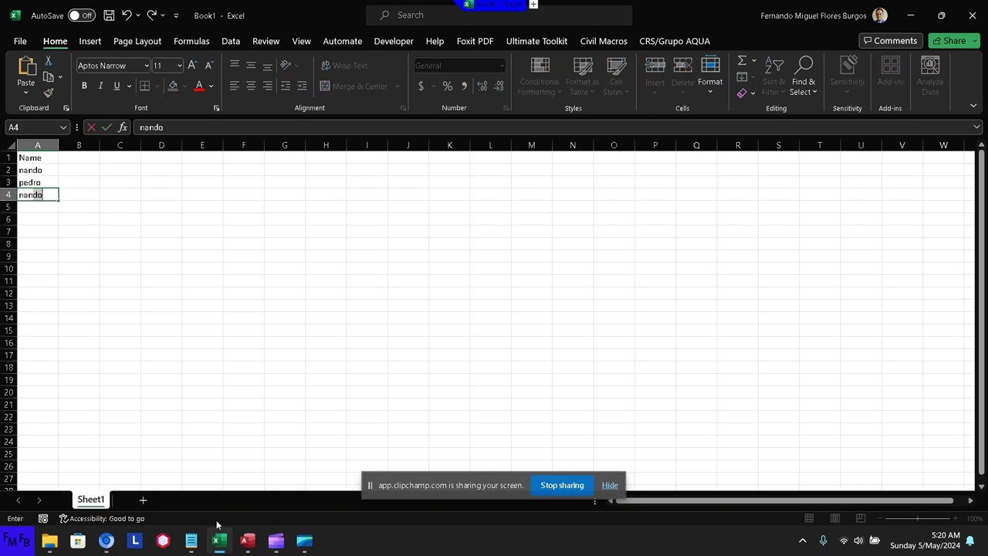
type("ando")
key("Return")
type("pa")
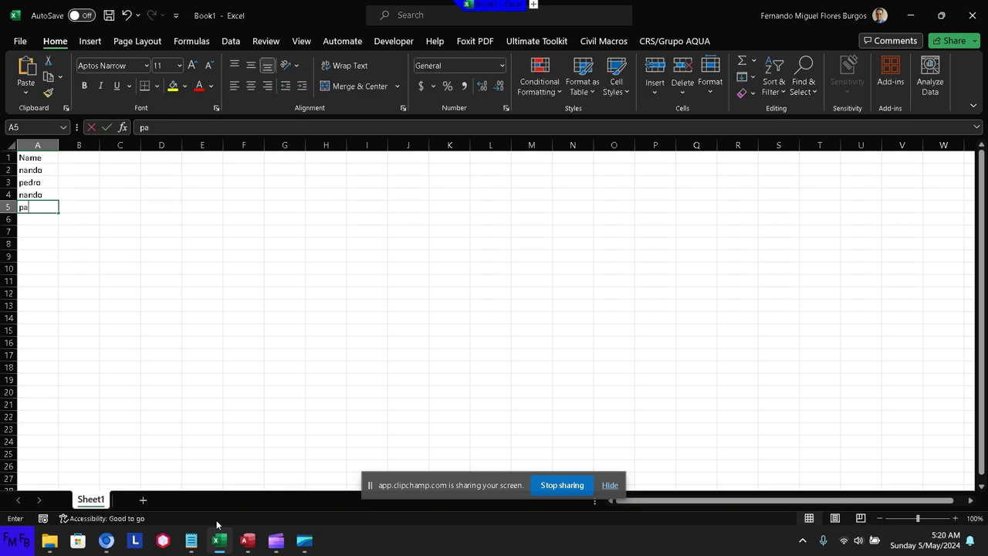
type("blo")
key("Return")
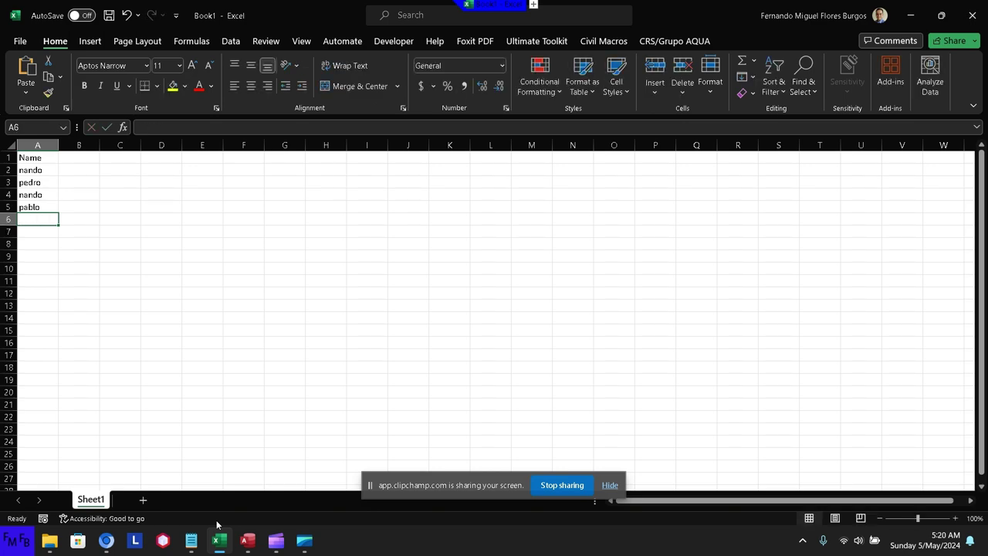
type("pablo")
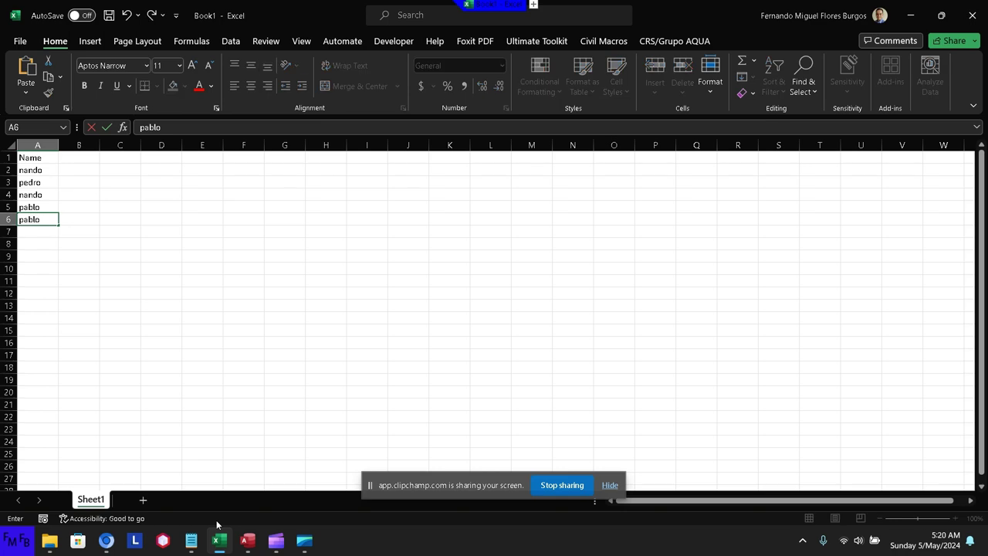
key("Return")
type("pedr")
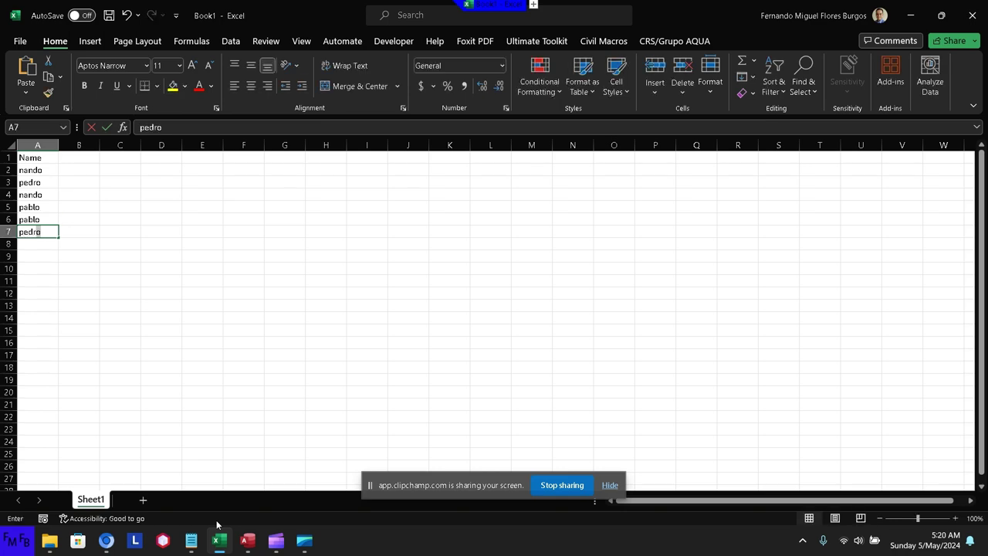
type("o")
key("Return")
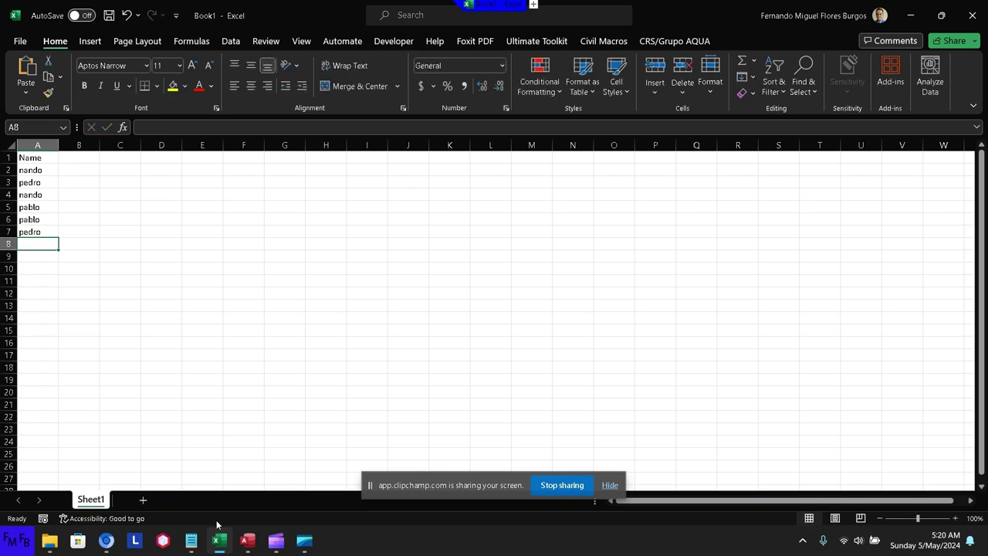
- Open the Save As browse dialog and navigate to the Youtube folder
left_click(23, 43)
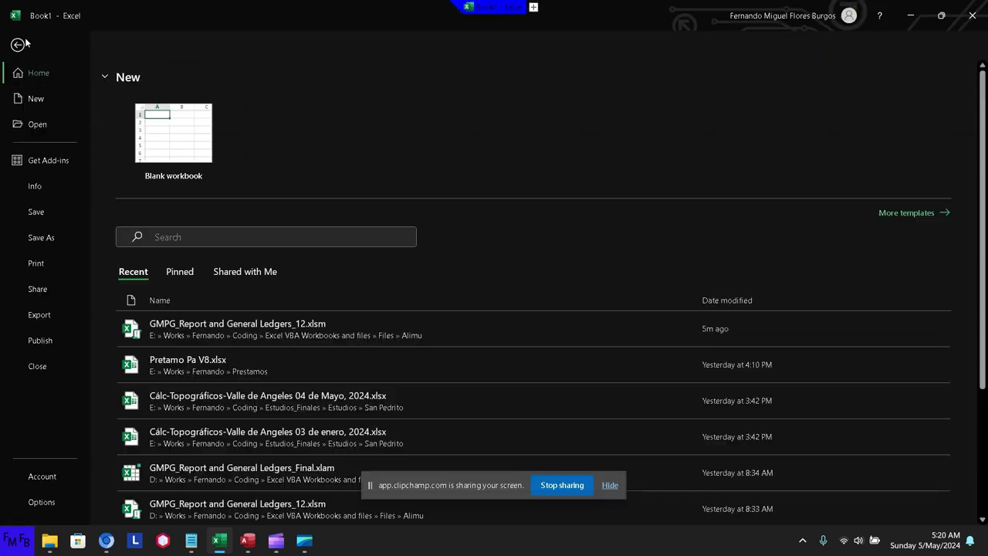
left_click(47, 237)
left_click(160, 259)
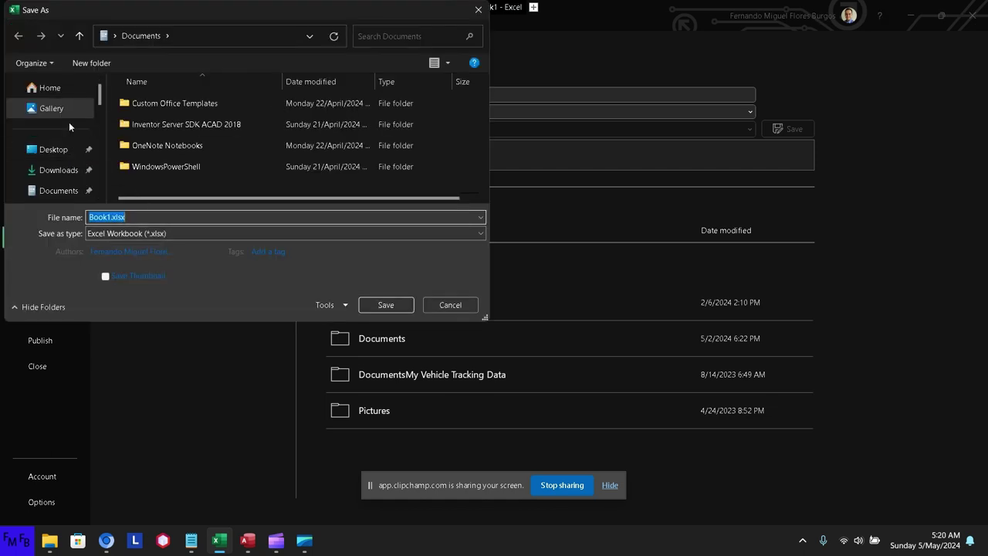
scroll(68, 122, "down", 3)
scroll(68, 122, "down", 2)
scroll(69, 122, "down", 2)
scroll(69, 122, "down", 2)
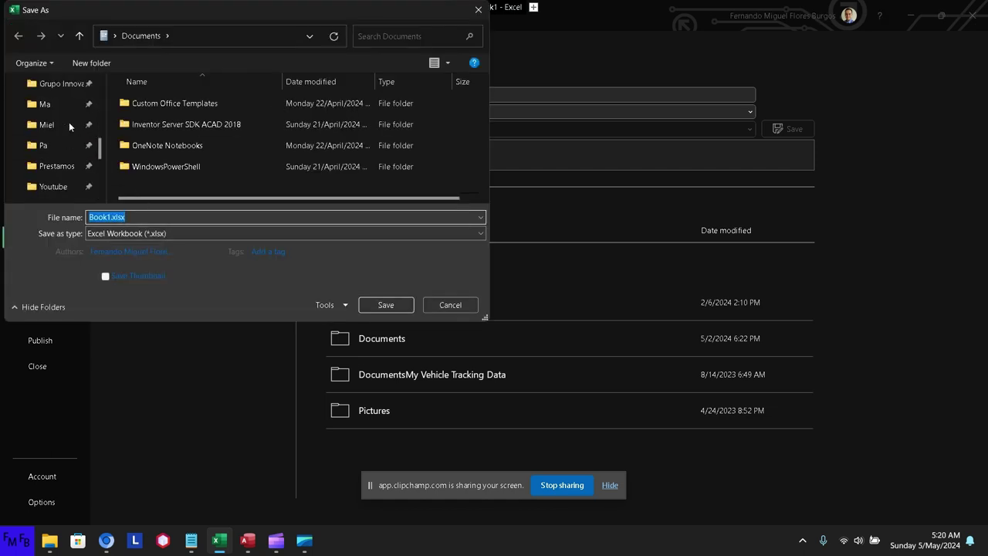
left_click(51, 187)
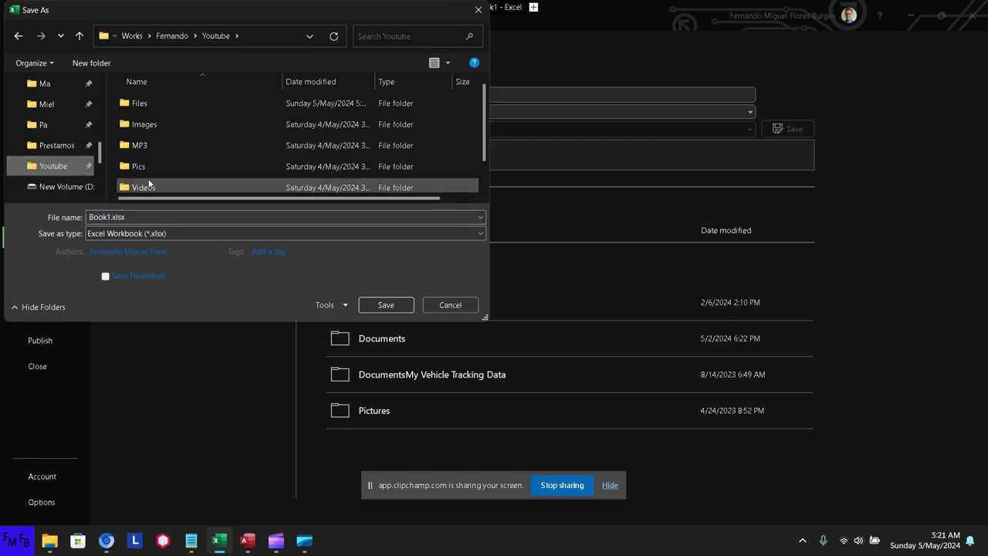
- Open Files\Access and save the workbook there as prueba.xlsx
scroll(186, 174, "down", 1)
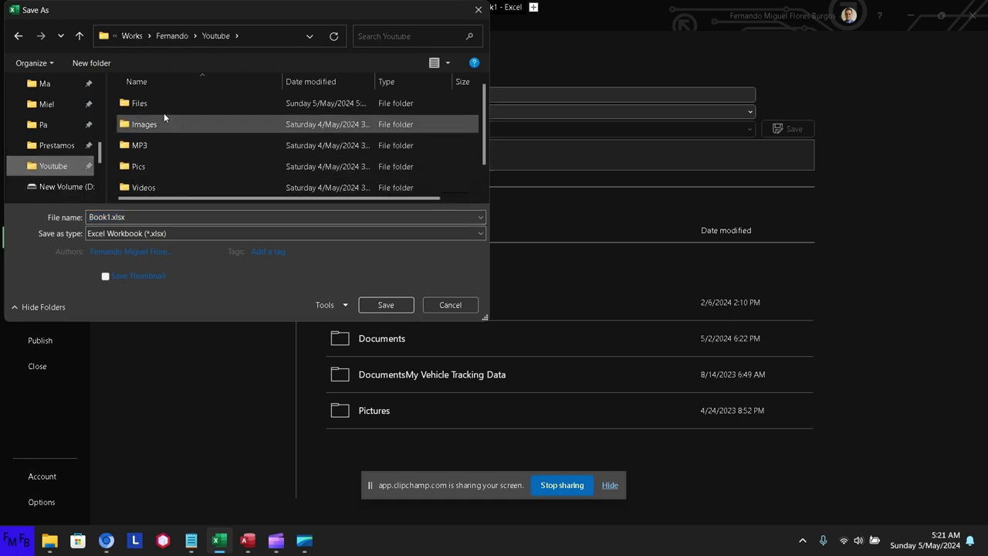
double_click(164, 108)
double_click(164, 108)
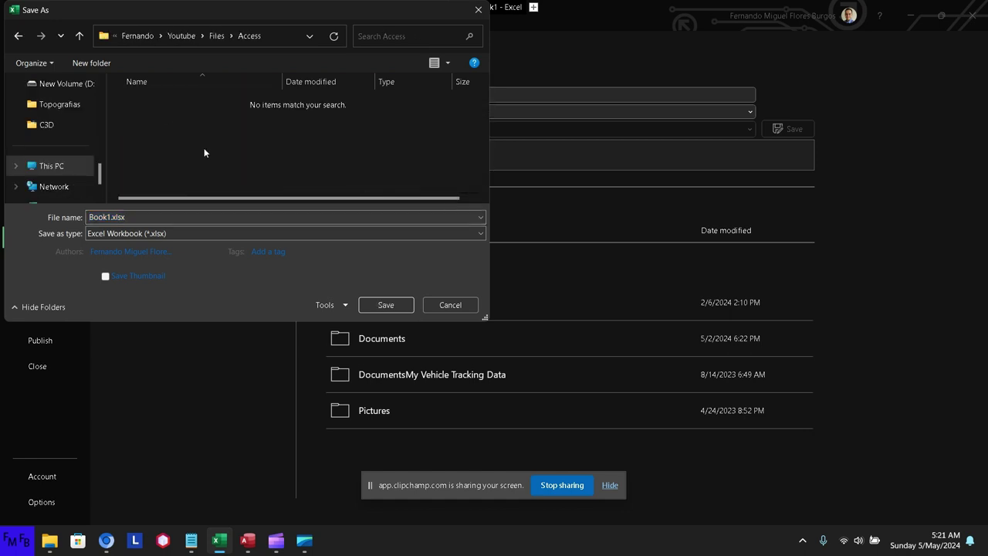
left_click(169, 219)
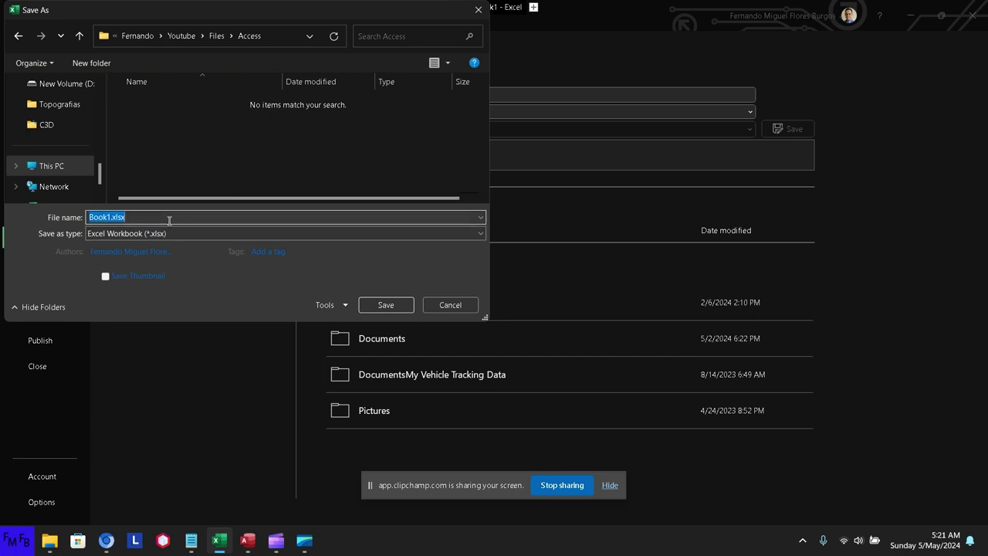
type("pr")
type("ueba")
key("Return")
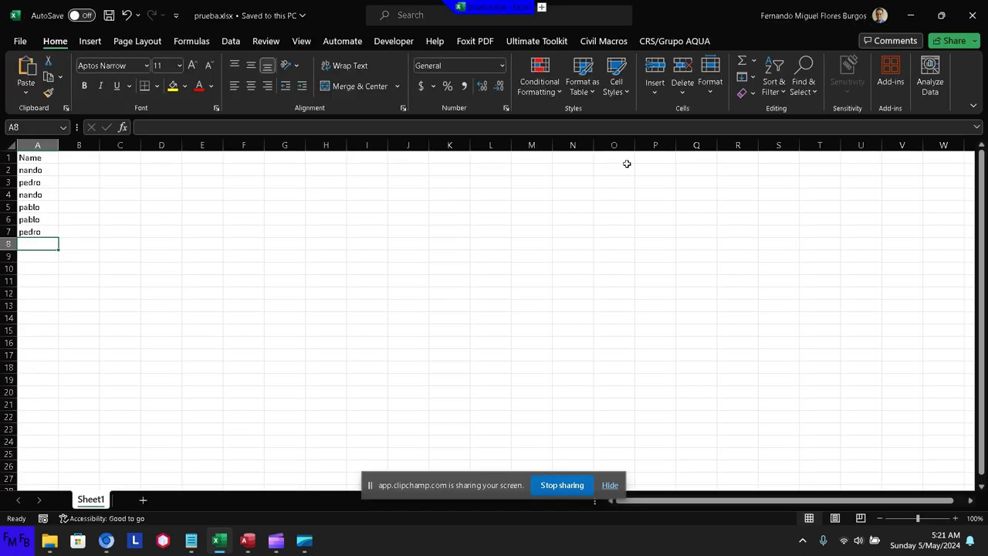
- Switch to the trial database and enable its blocked content
left_click(248, 542)
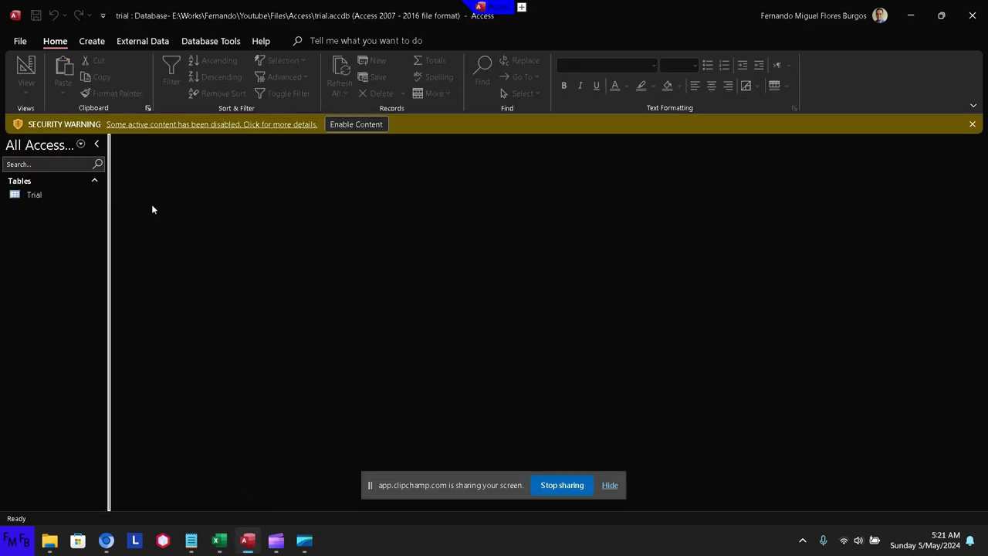
left_click(148, 42)
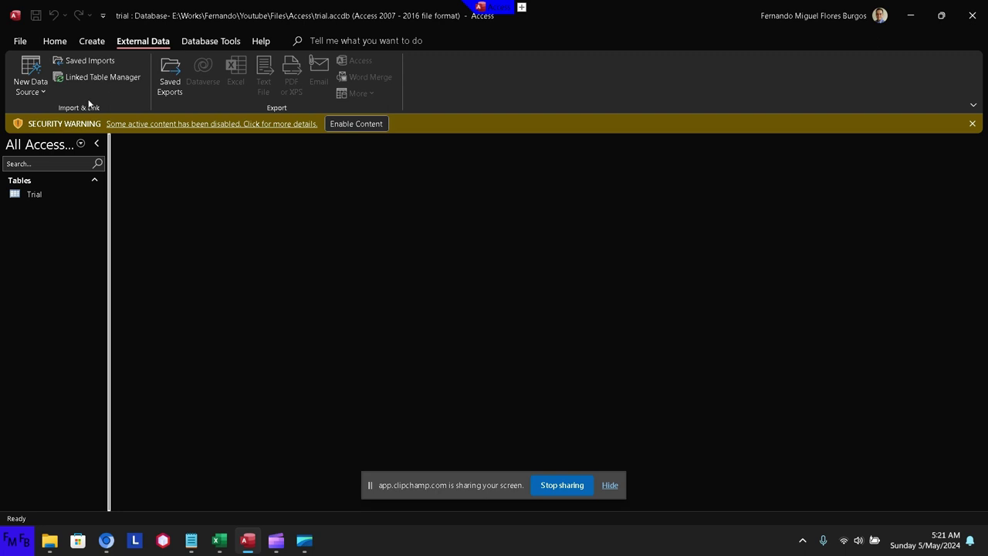
left_click(335, 125)
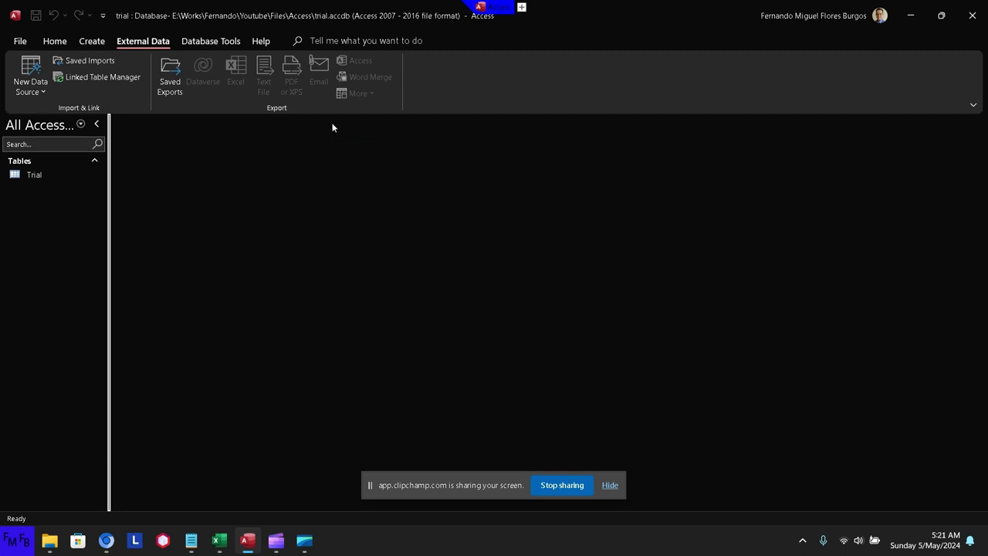
- Start an import from an Excel spreadsheet via New Data Source > From File
left_click(41, 95)
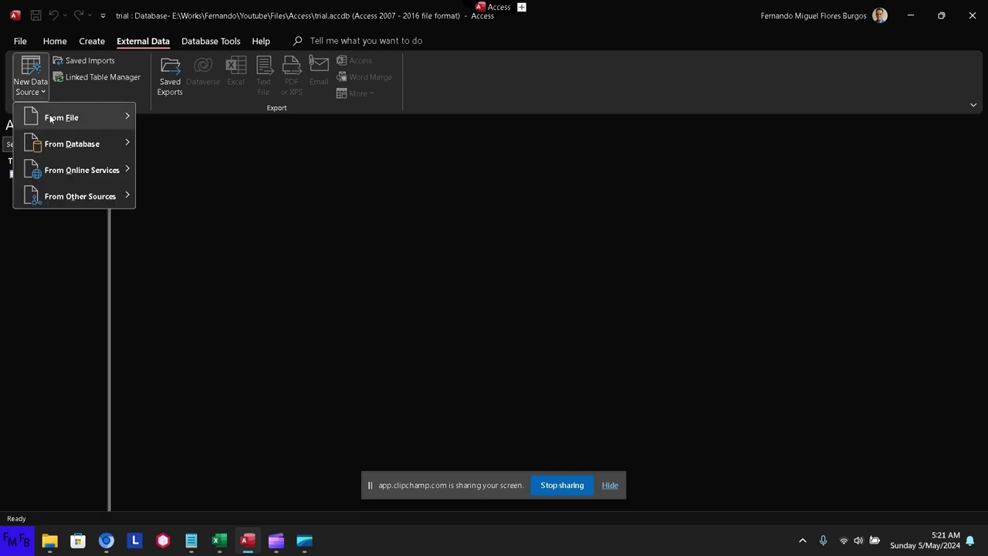
mouse_move(65, 119)
left_click(158, 114)
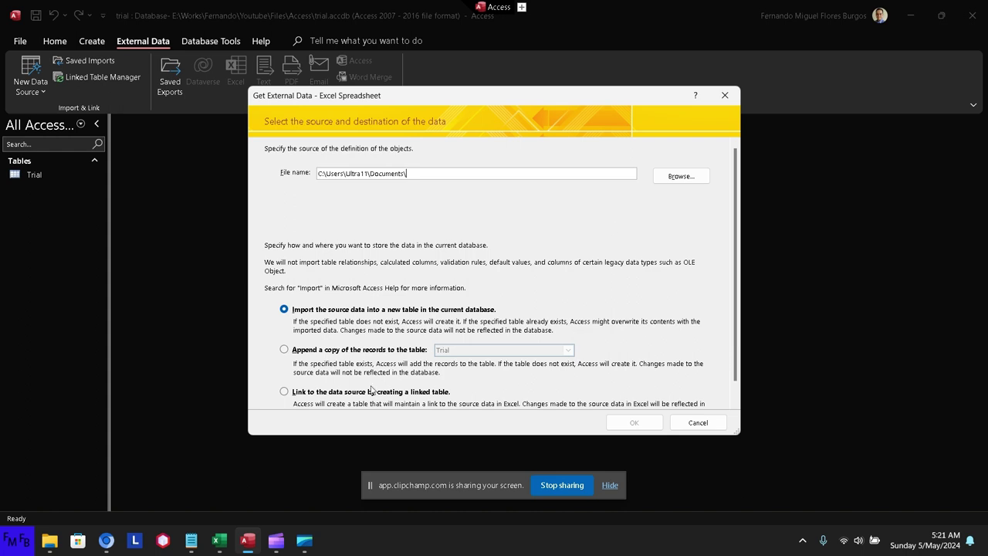
- Choose to append to the Trial table and pick prueba.xlsx from the Youtube\Files\Access folder
left_click(358, 351)
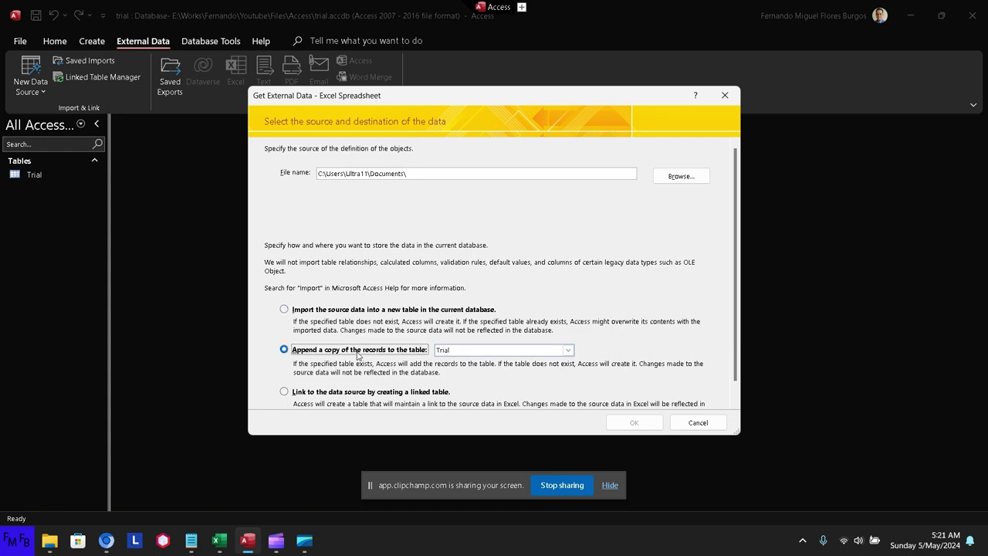
left_click(679, 177)
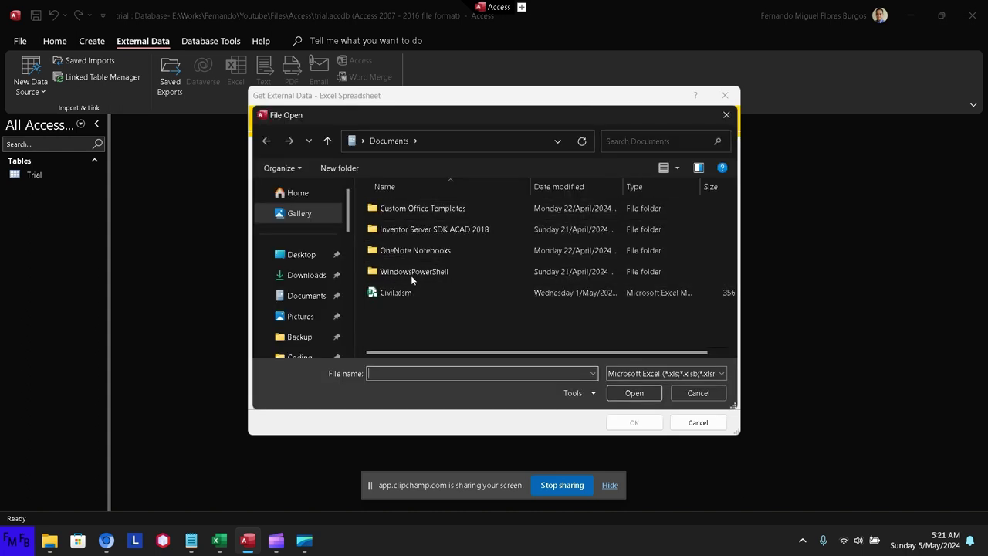
scroll(323, 286, "down", 2)
scroll(323, 286, "down", 1)
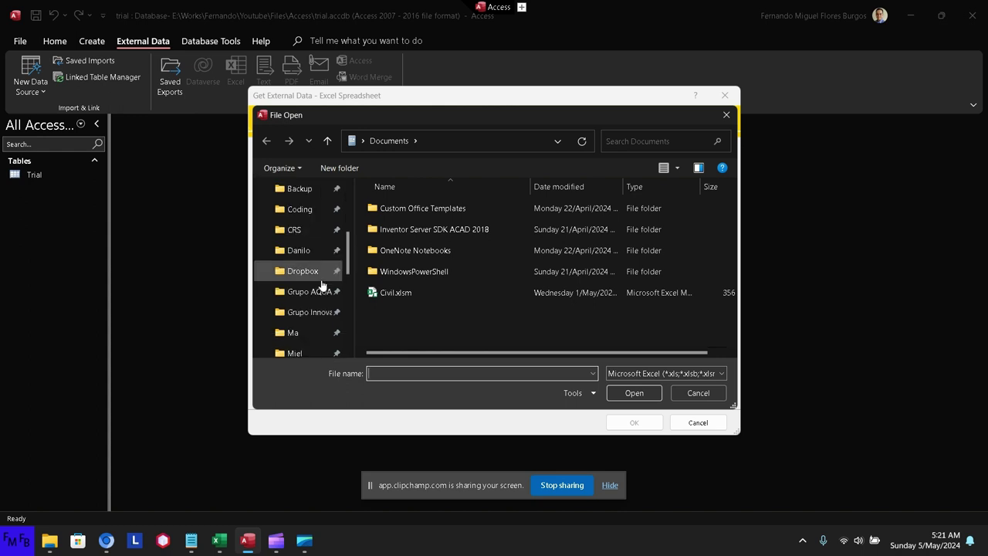
scroll(323, 286, "down", 2)
scroll(323, 286, "down", 2)
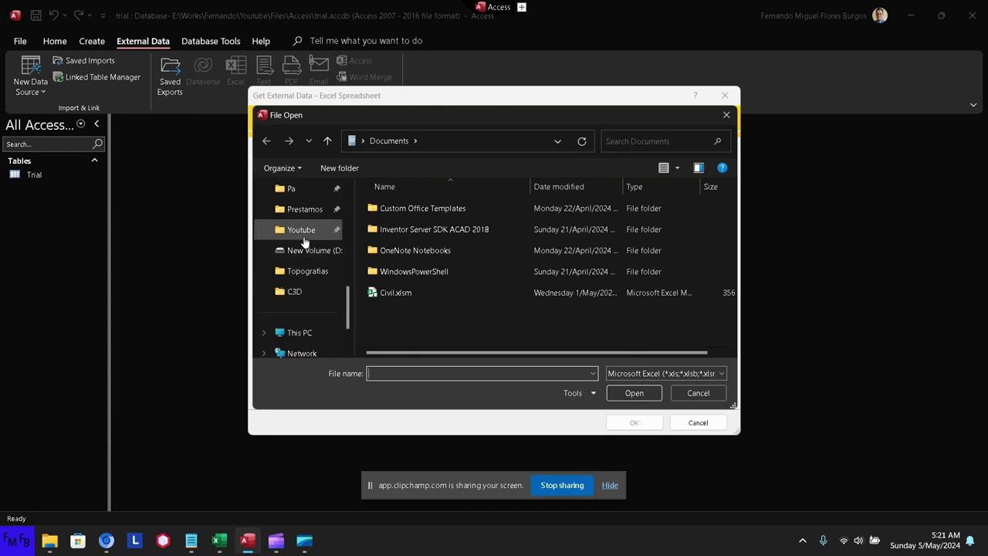
left_click(305, 232)
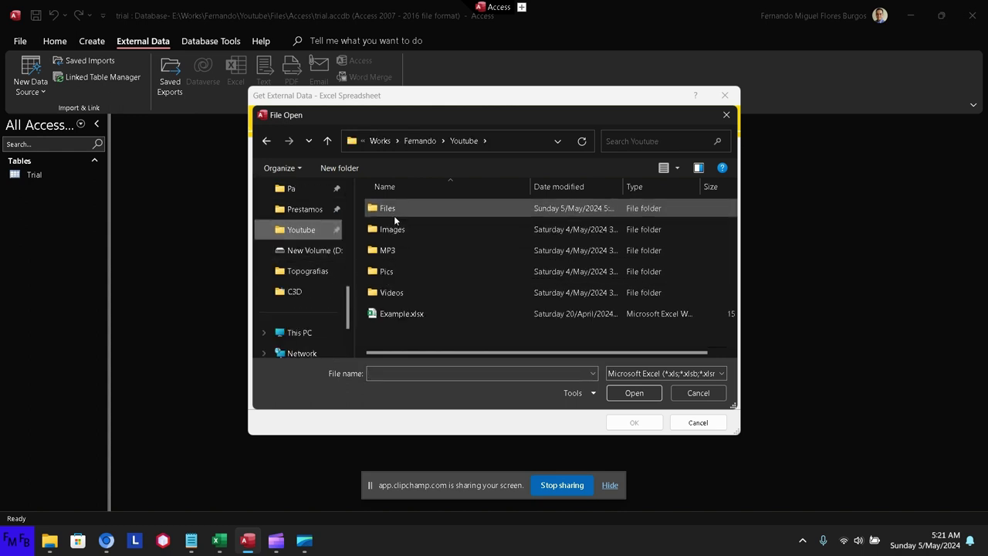
double_click(395, 209)
double_click(395, 209)
double_click(395, 209)
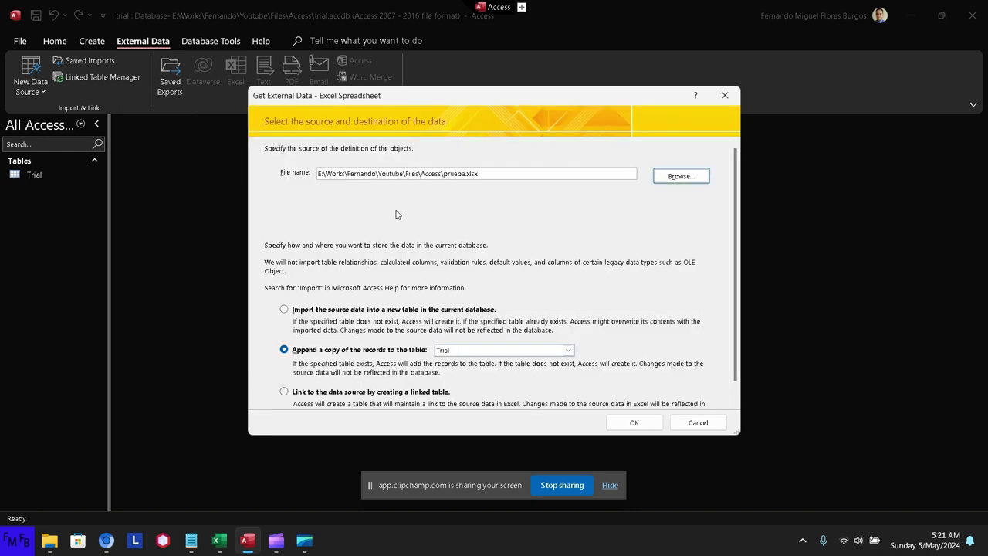
- Run the import wizard to the end, accepting the key-violation warning, without saving import steps
left_click(629, 421)
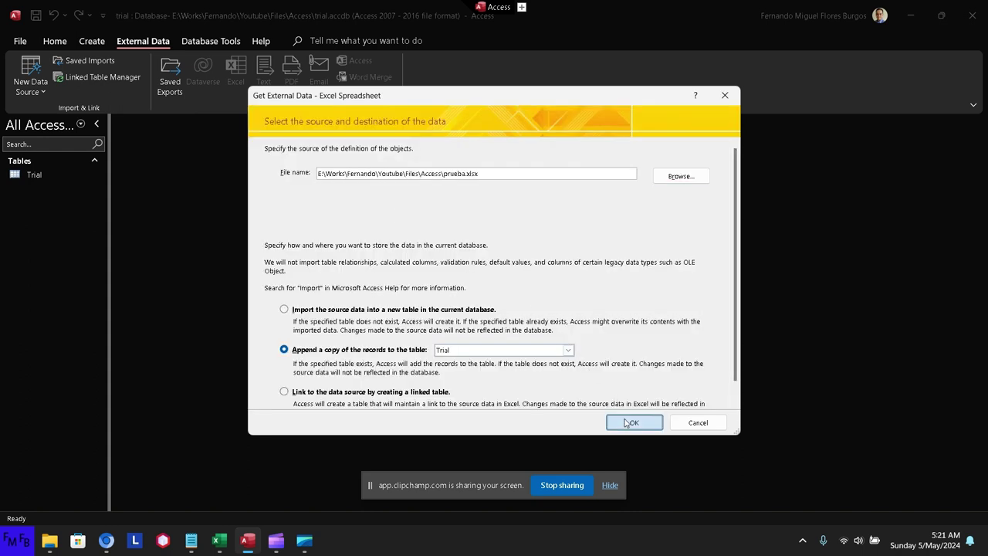
left_click(606, 391)
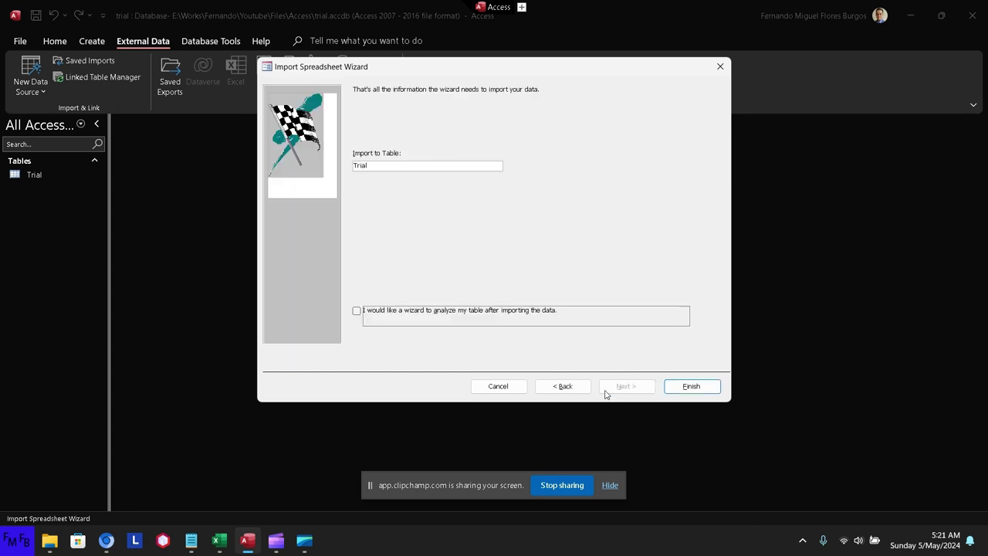
left_click(671, 387)
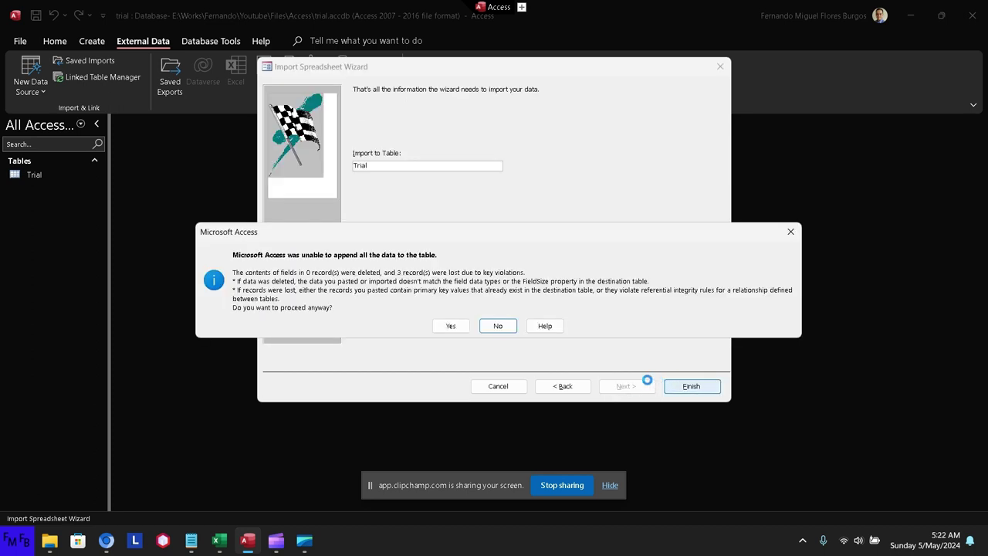
left_click(456, 325)
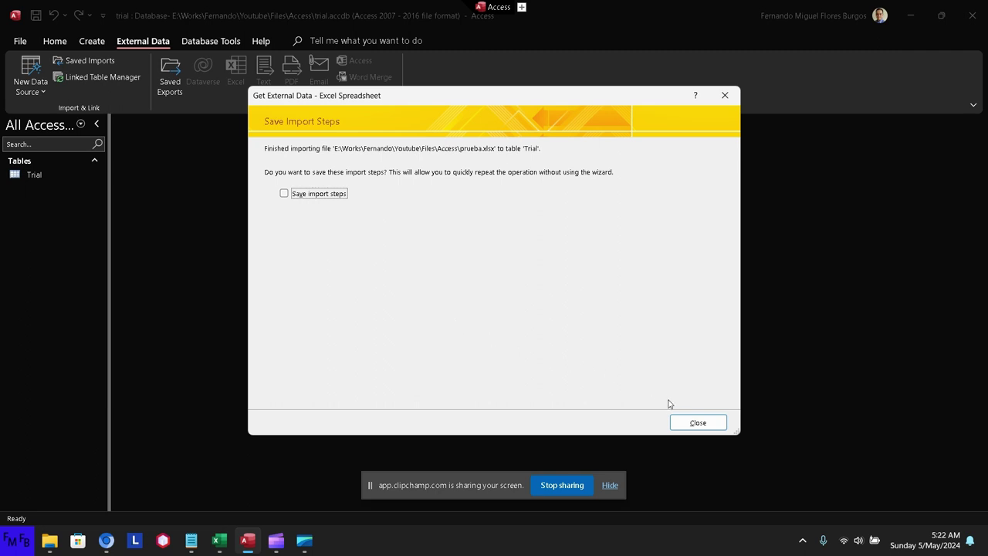
left_click(685, 421)
- Open the Trial table and try adding another nando record, which Access rejects as a duplicate
double_click(55, 176)
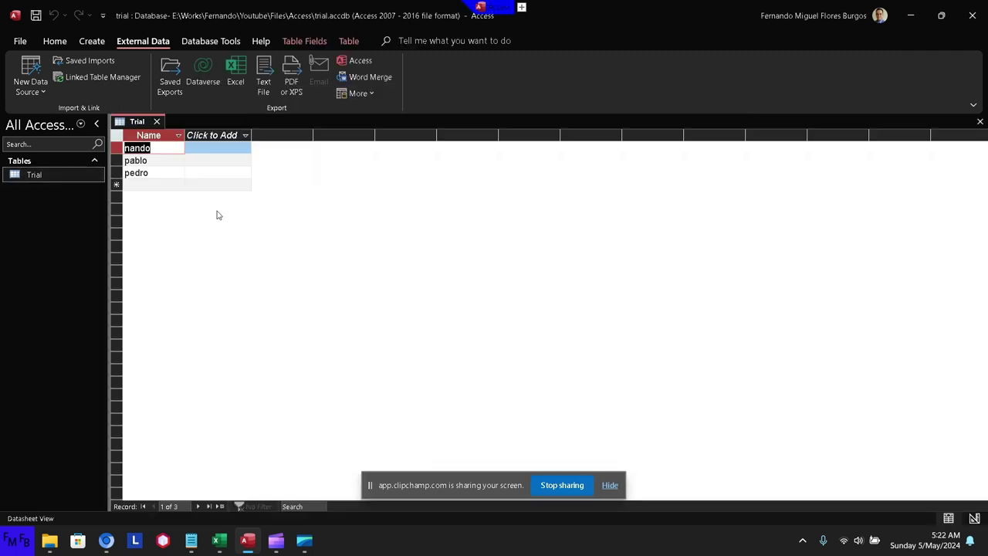
left_click(144, 185)
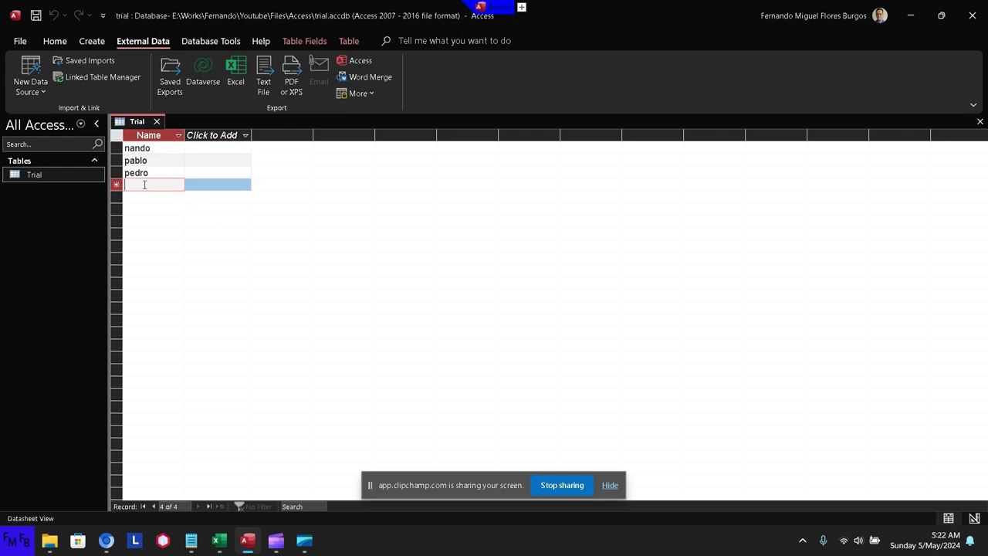
type("nando")
left_click(145, 190)
key("Return")
left_click(144, 189)
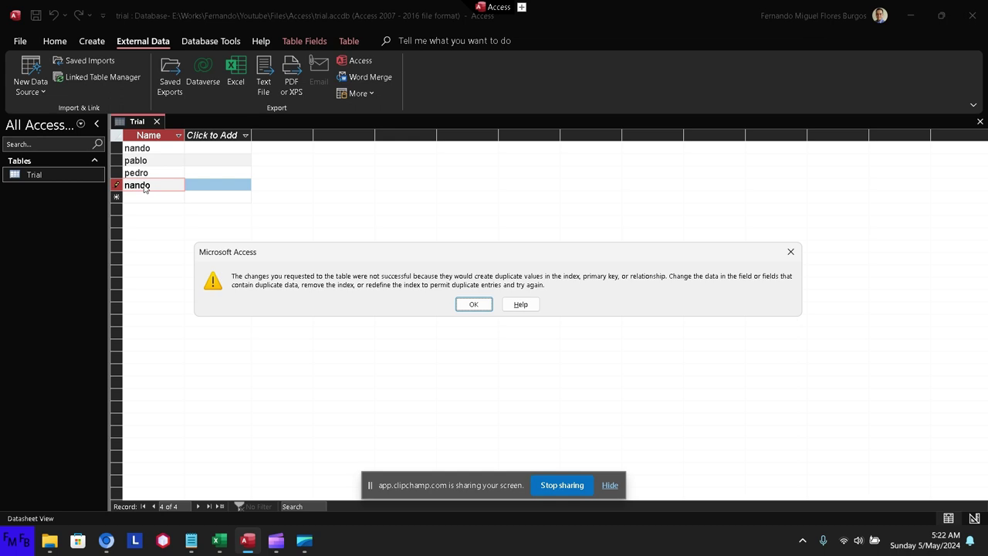
key("Return")
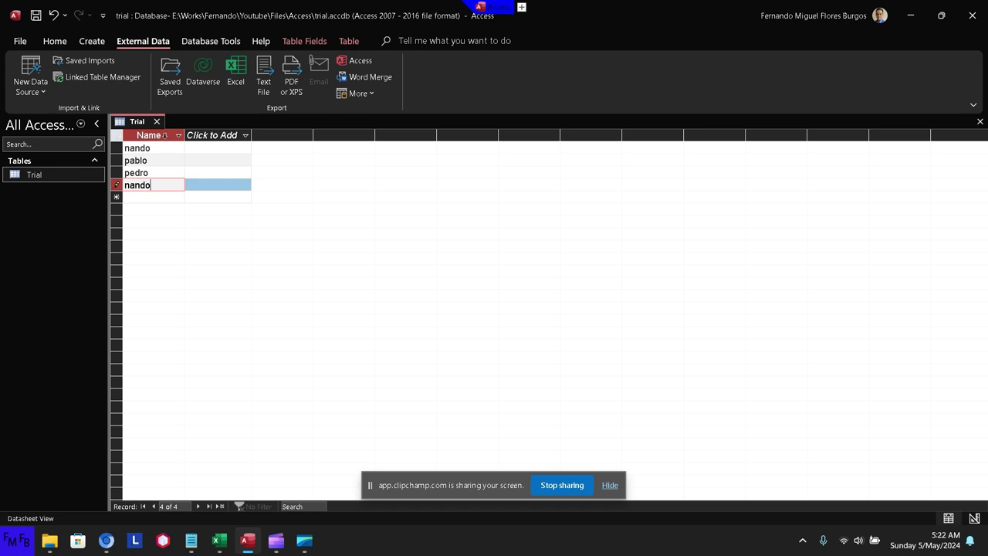
key("Return")
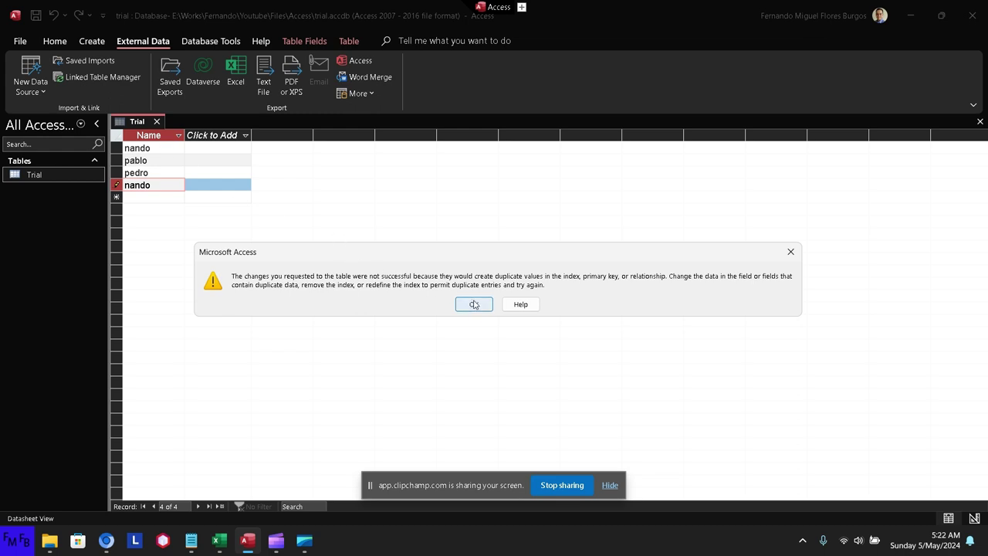
- Dismiss the duplicate error, start and cancel an Excel export, and bring up New Data Source
left_click(474, 304)
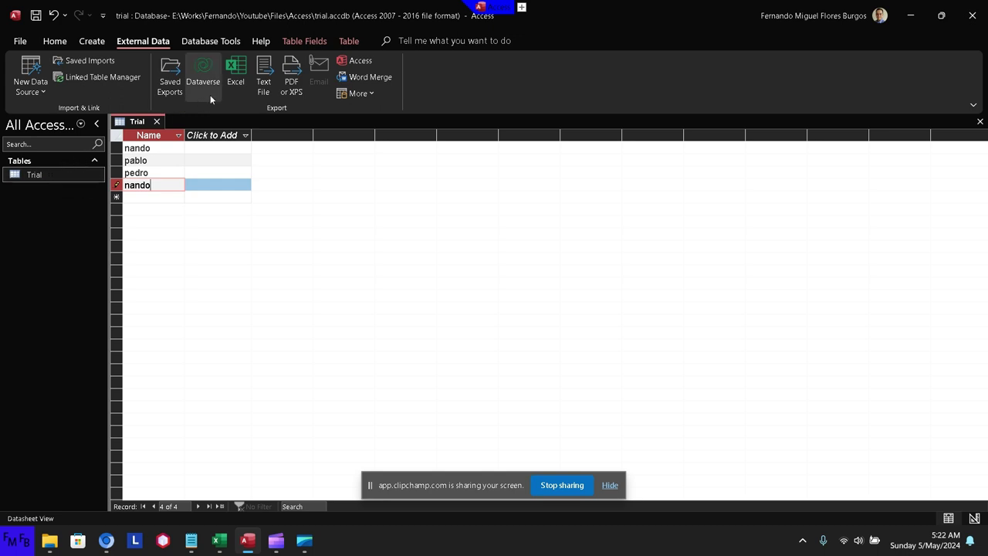
left_click(237, 75)
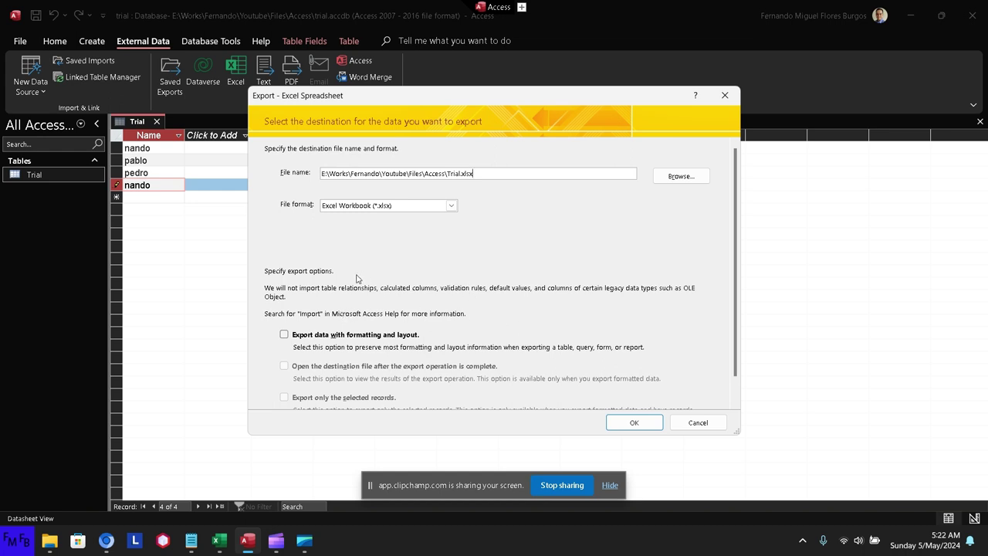
left_click(725, 95)
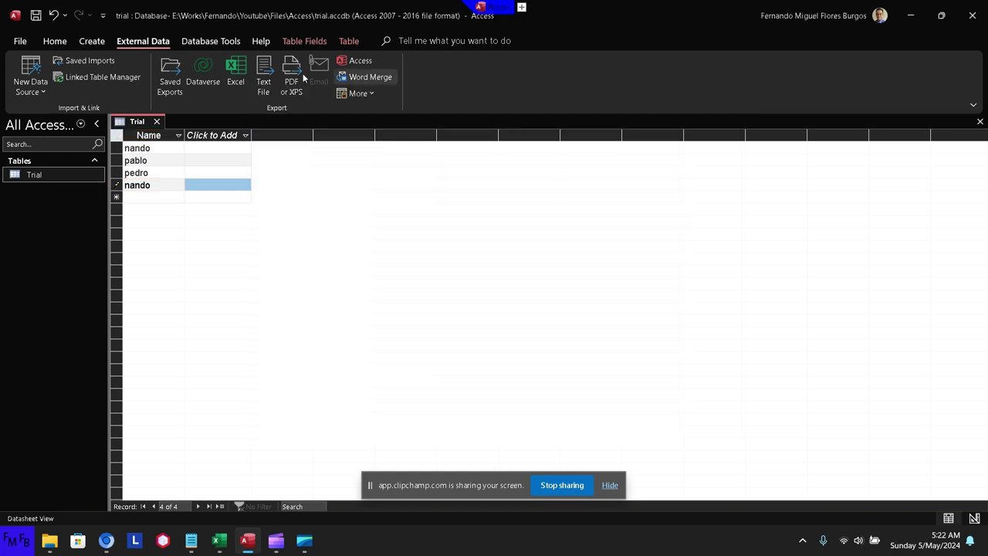
left_click(31, 81)
- Import prueba.xlsx from Excel into a new table Sheet1 with an Access-added ID primary key
mouse_move(82, 114)
left_click(165, 116)
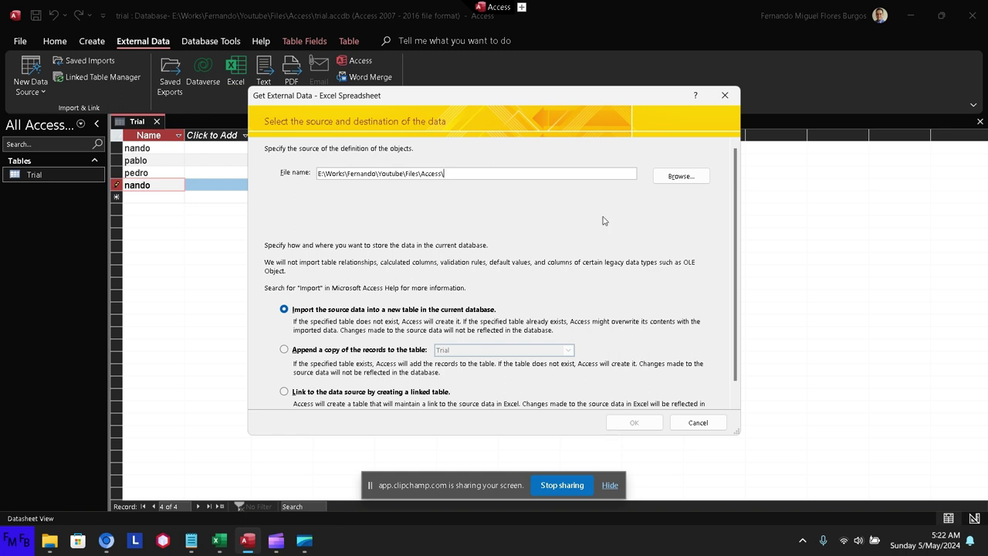
left_click(670, 177)
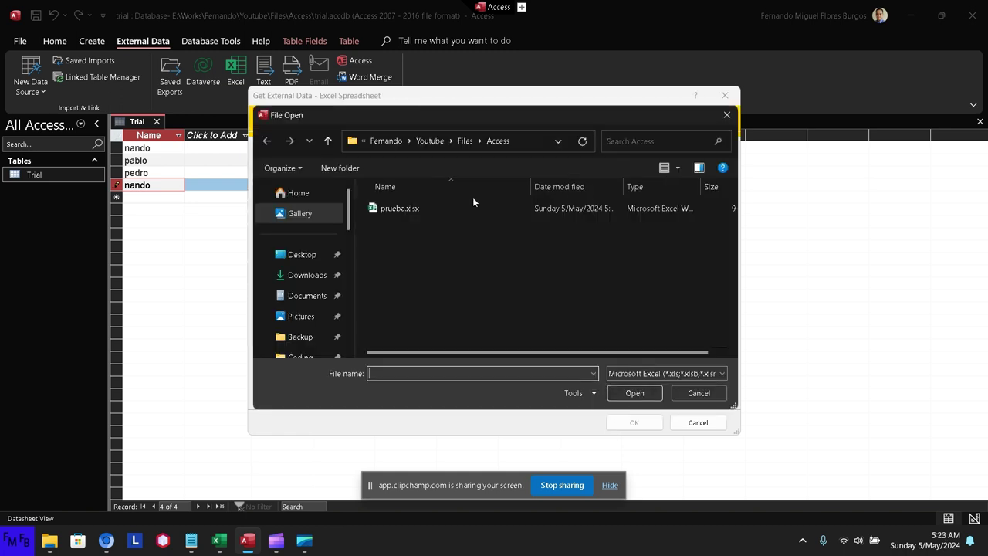
double_click(437, 207)
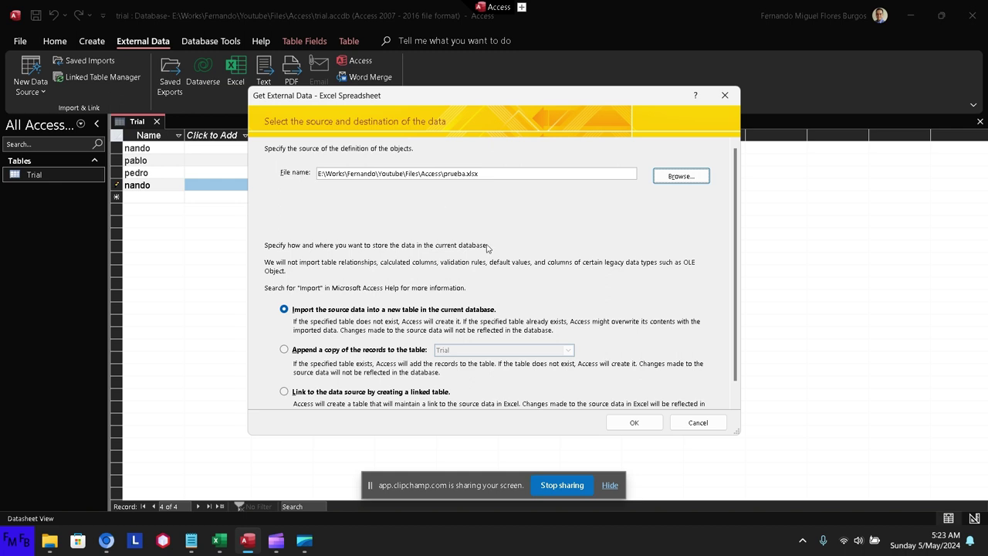
left_click(624, 418)
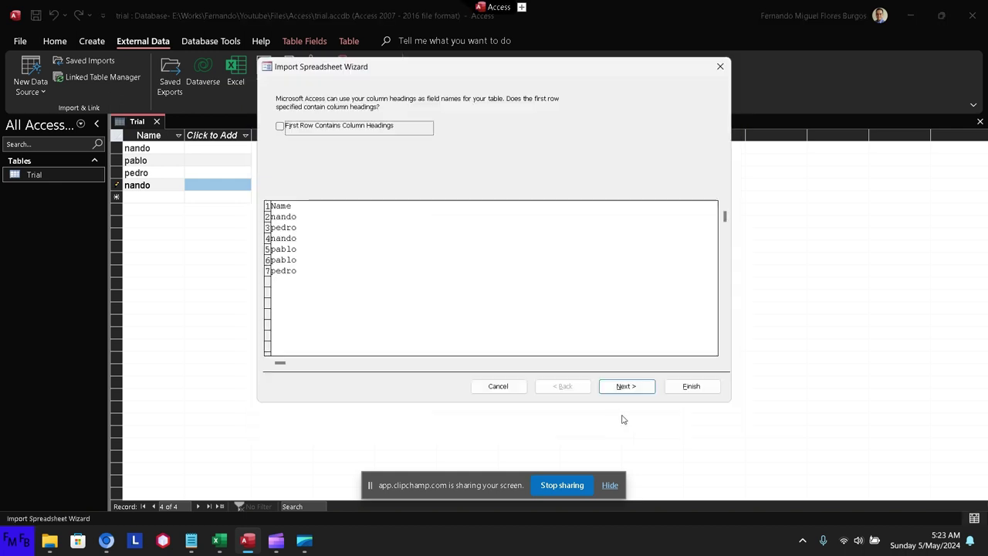
left_click(627, 387)
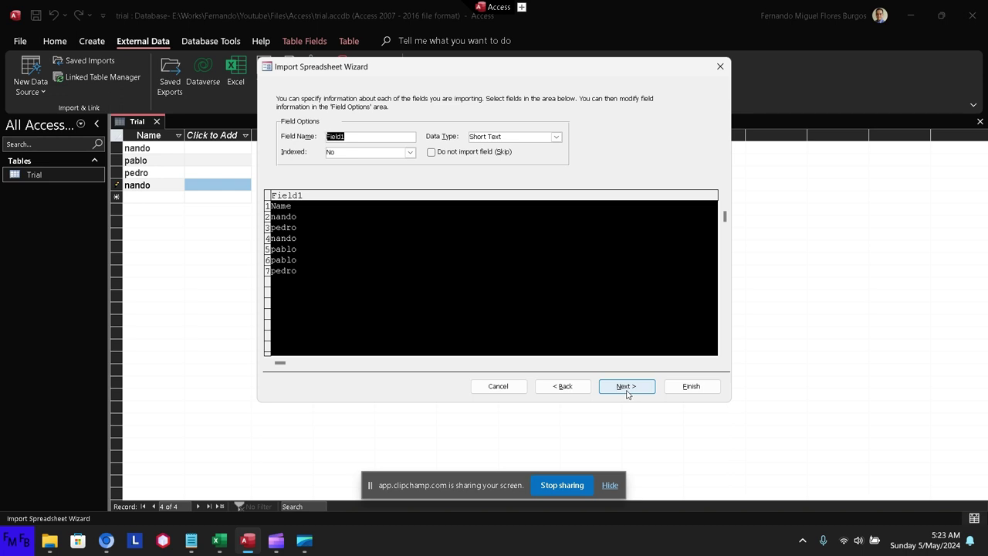
left_click(627, 387)
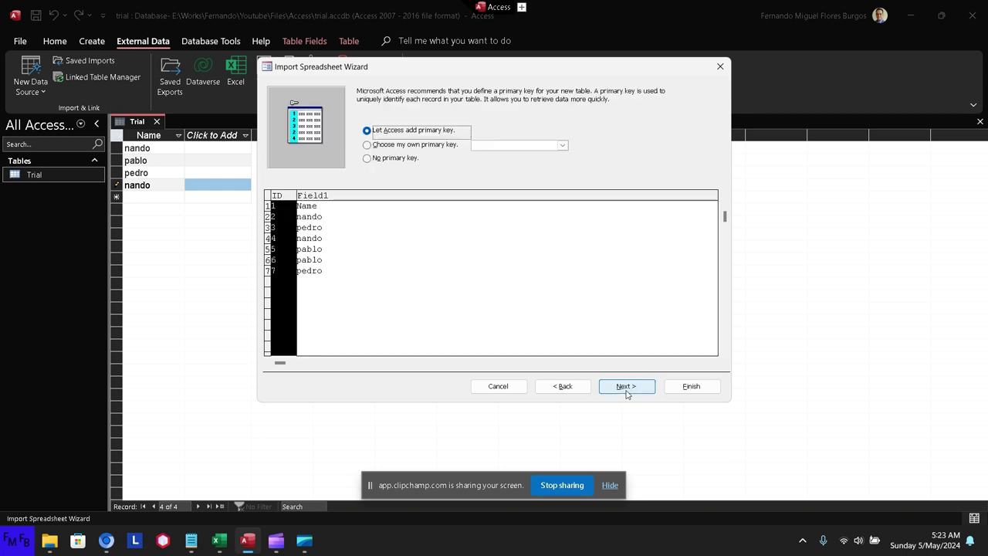
left_click(627, 392)
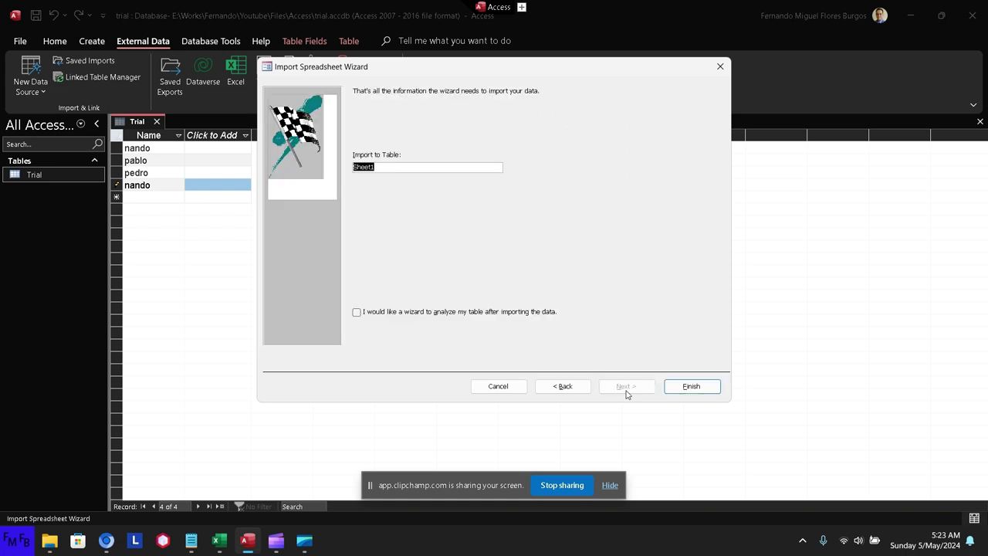
left_click(681, 386)
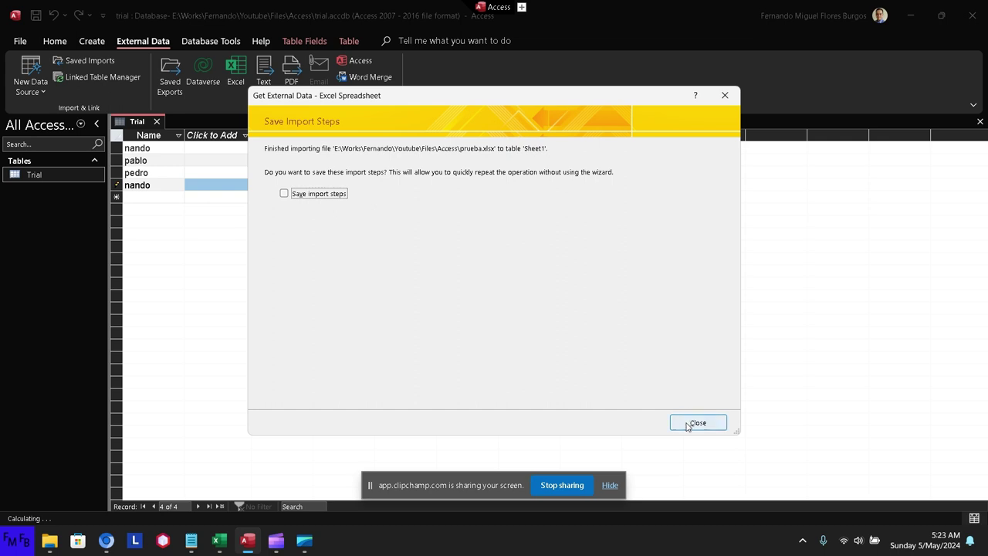
left_click(691, 422)
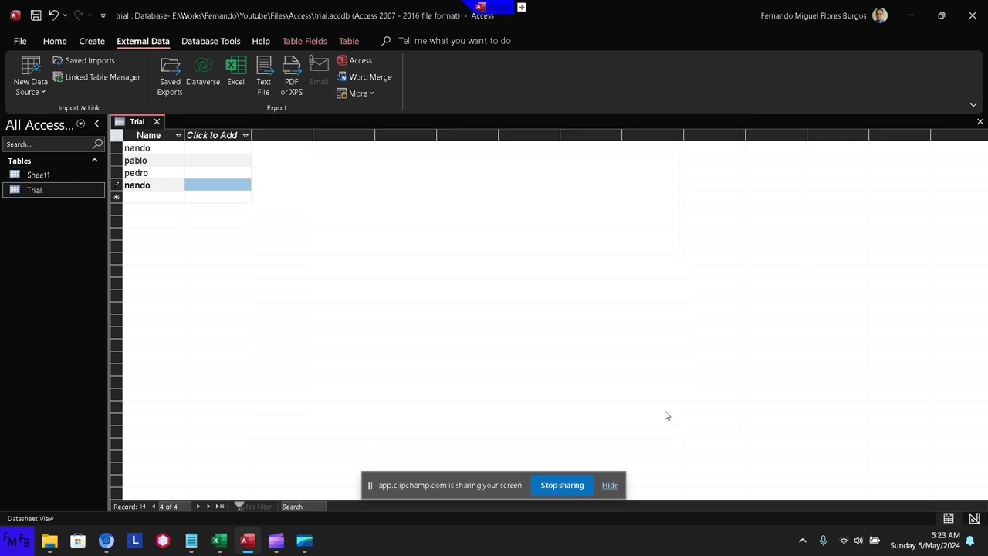
- Try deleting the open Trial table twice, getting the can't-delete message, and open Sheet1
right_click(58, 193)
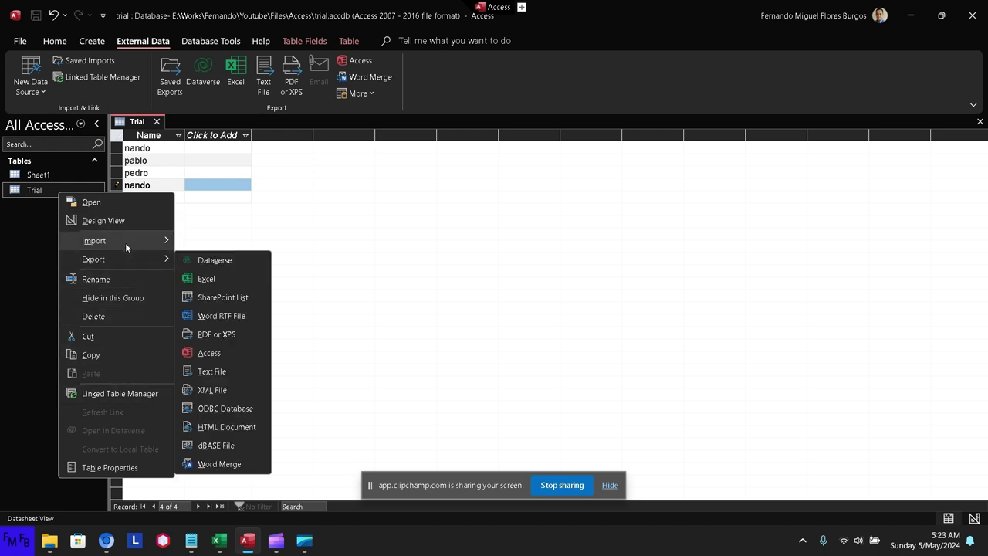
mouse_move(123, 241)
left_click(97, 316)
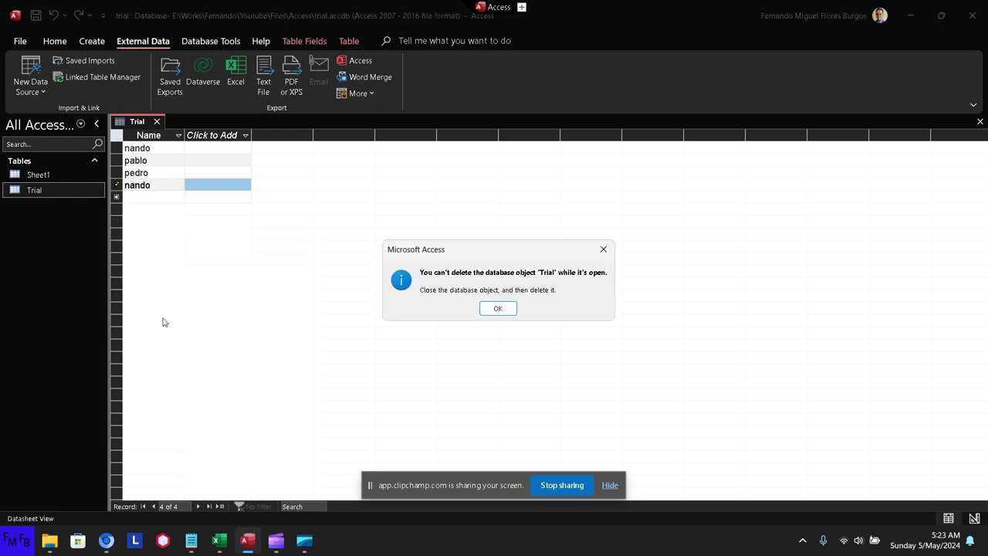
left_click(498, 309)
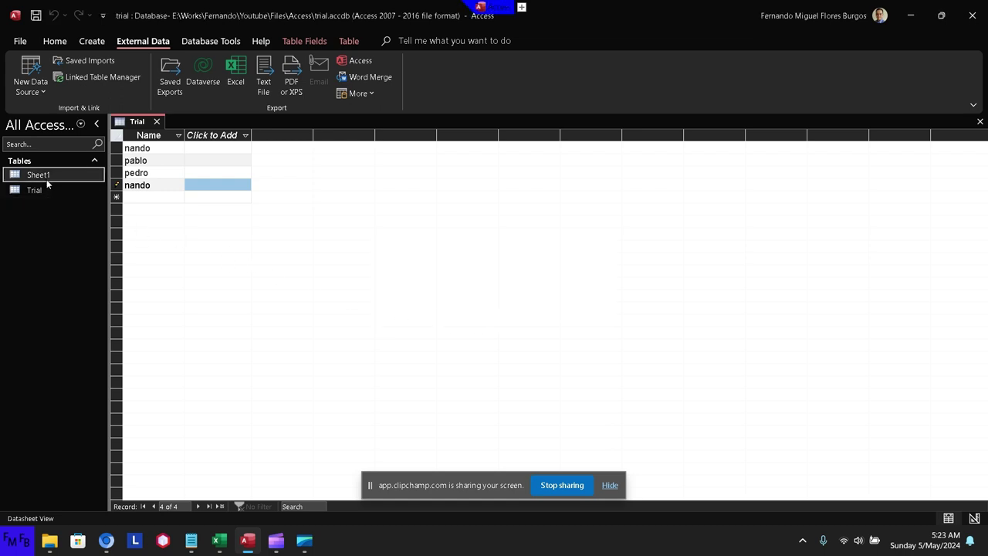
double_click(46, 176)
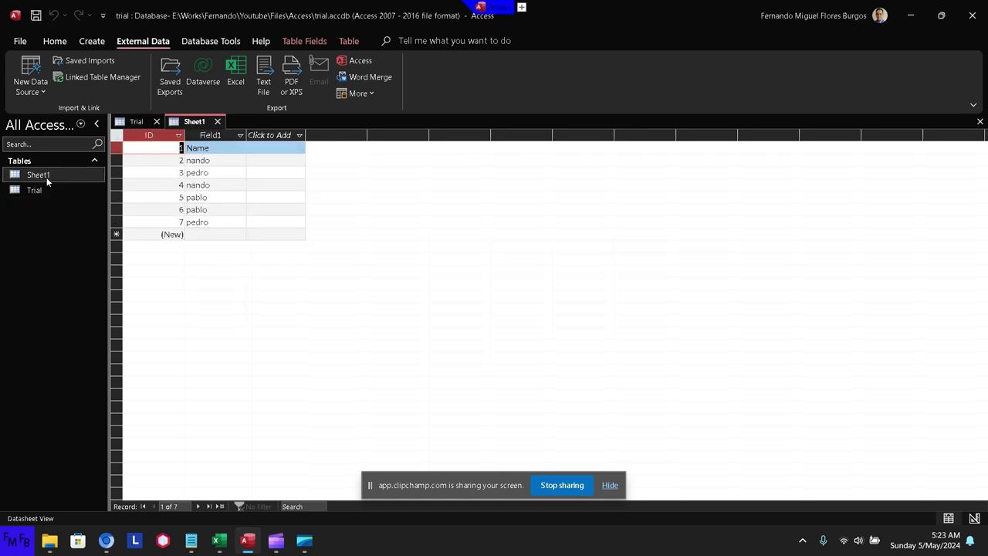
left_click(45, 190)
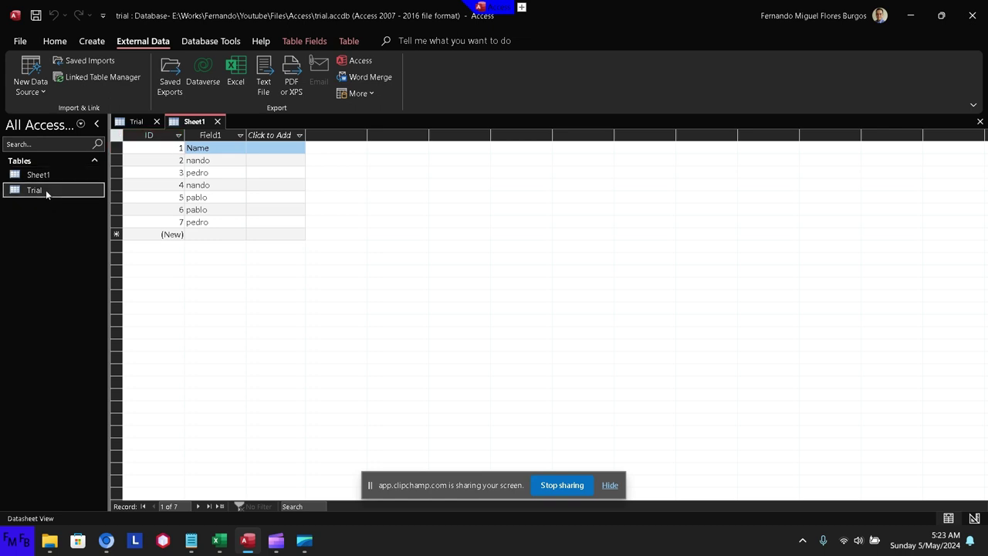
right_click(45, 190)
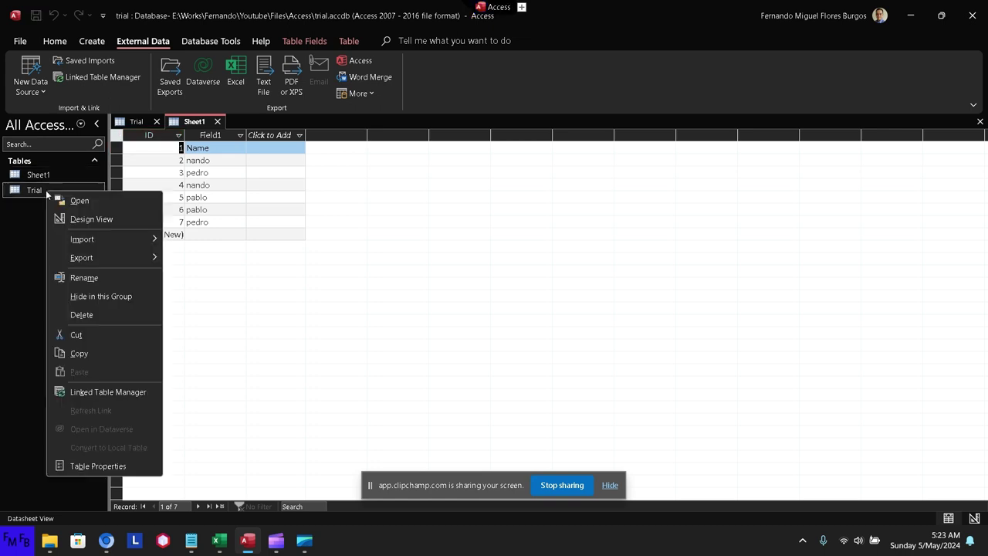
left_click(90, 315)
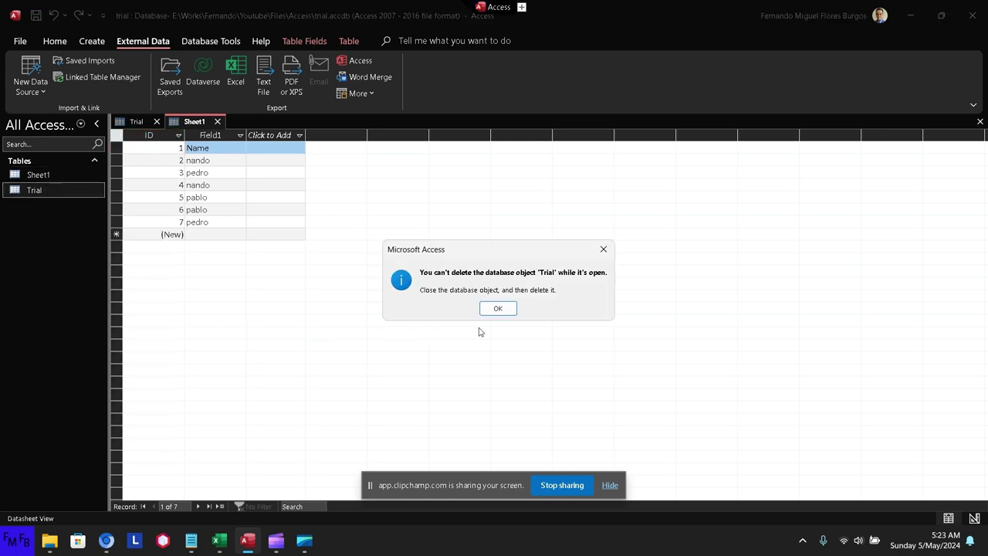
left_click(498, 308)
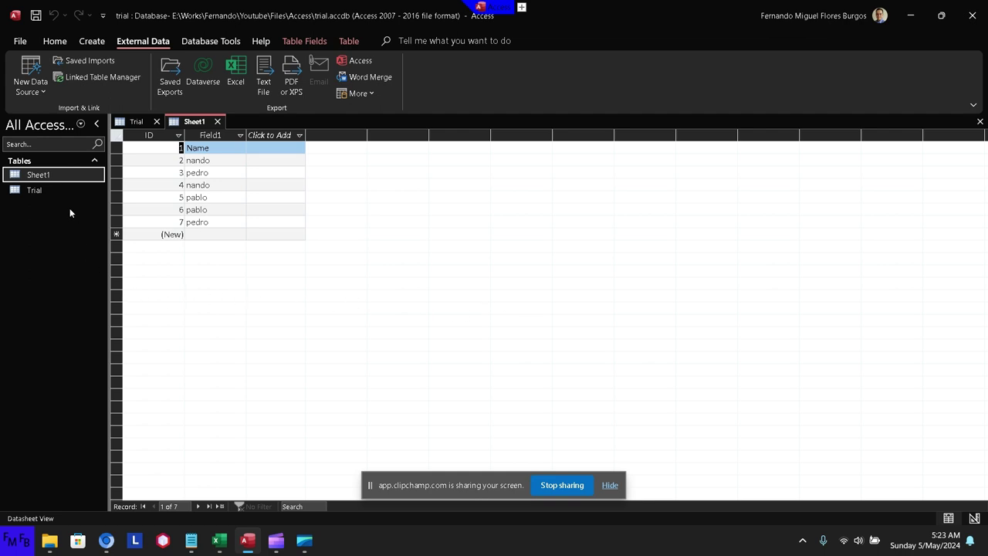
- Look at the database Save As options in the File backstage, then return to the datasheet
left_click(20, 41)
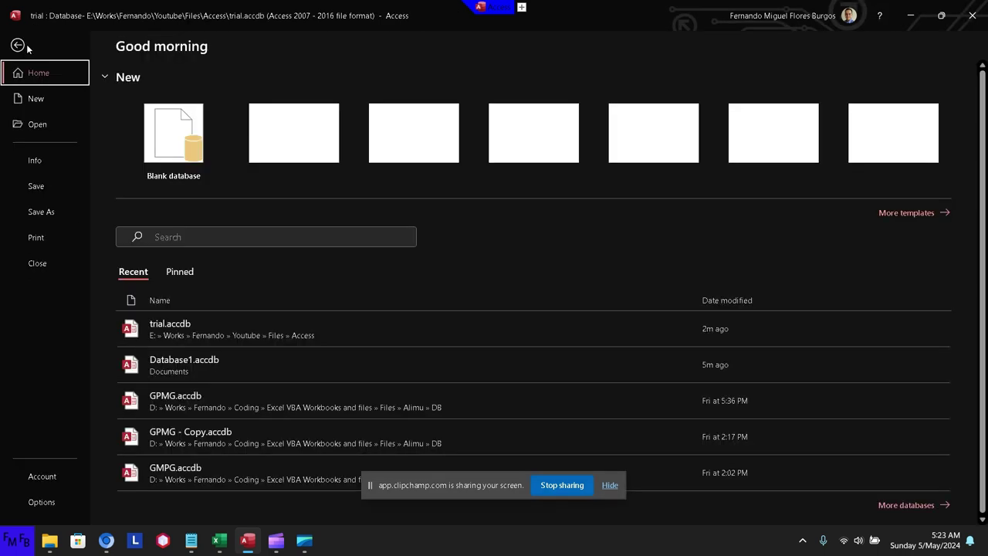
left_click(41, 211)
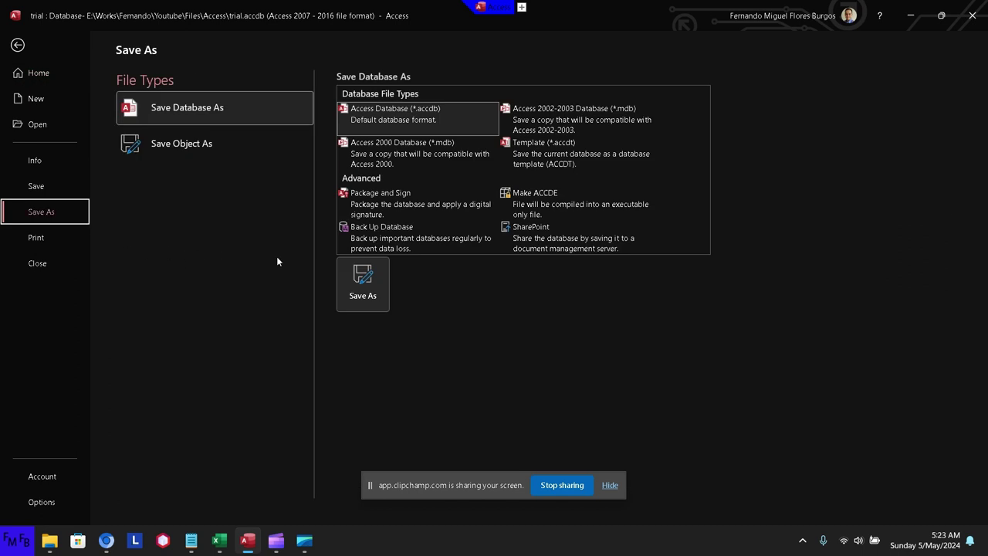
key("Escape")
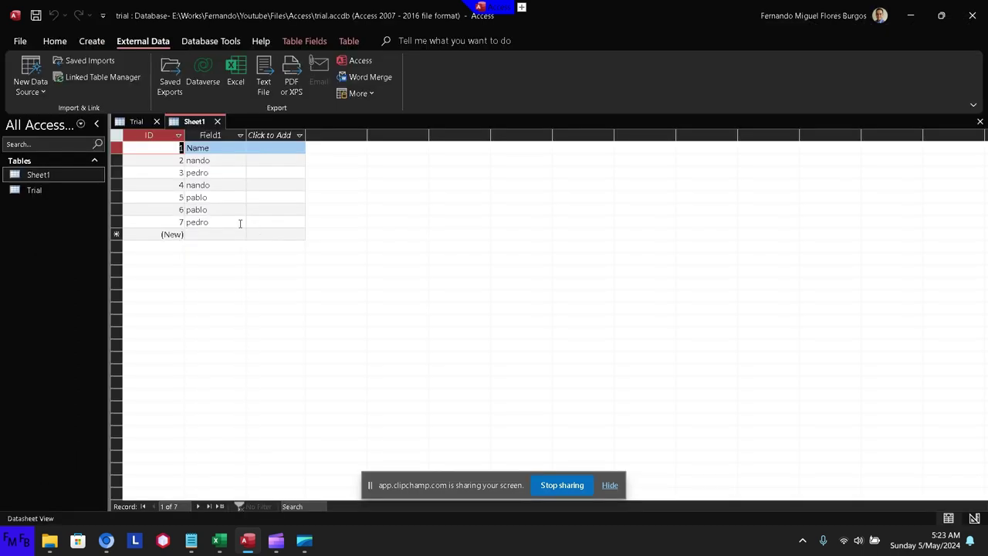
- Try renaming Sheet1, dismiss the can't-rename message, and close the Sheet1 table
right_click(34, 175)
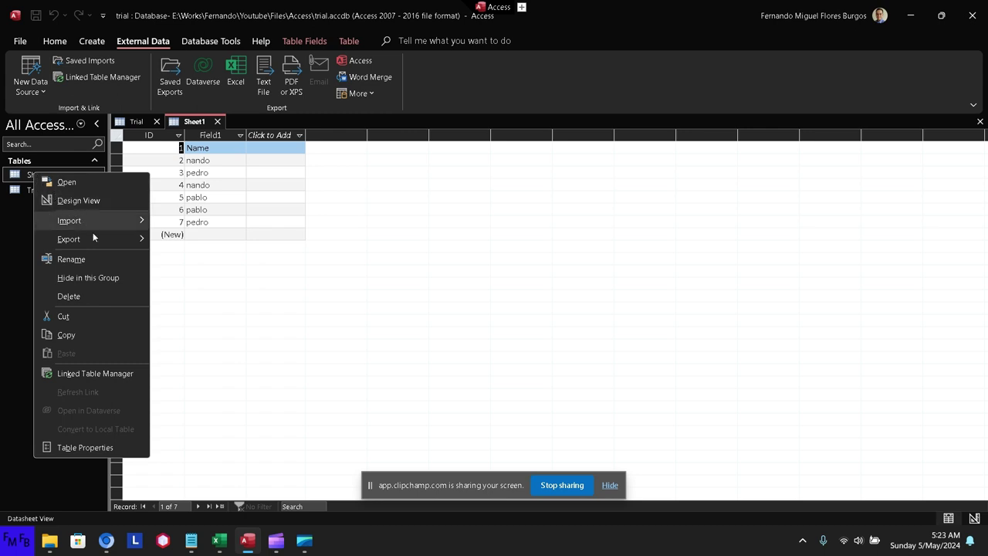
left_click(99, 259)
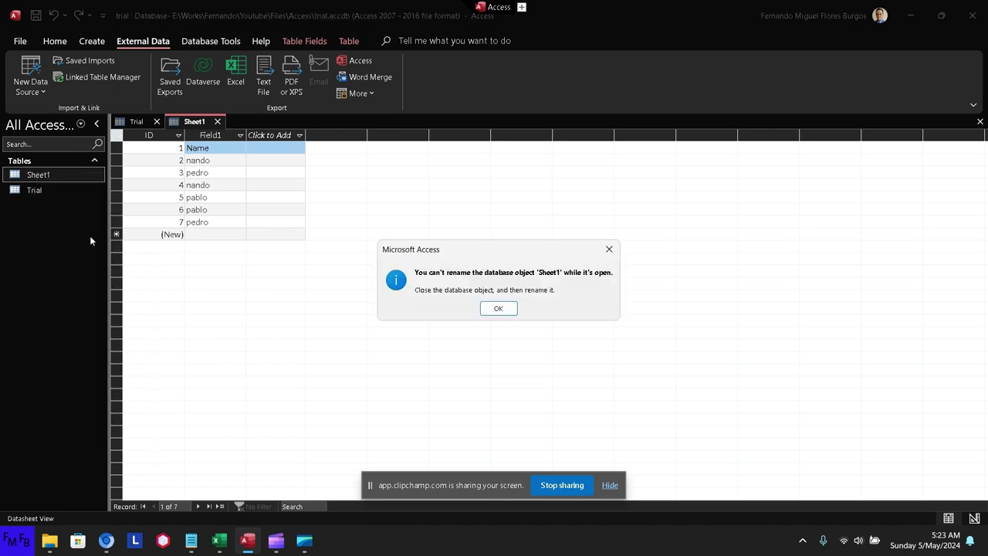
key("Return")
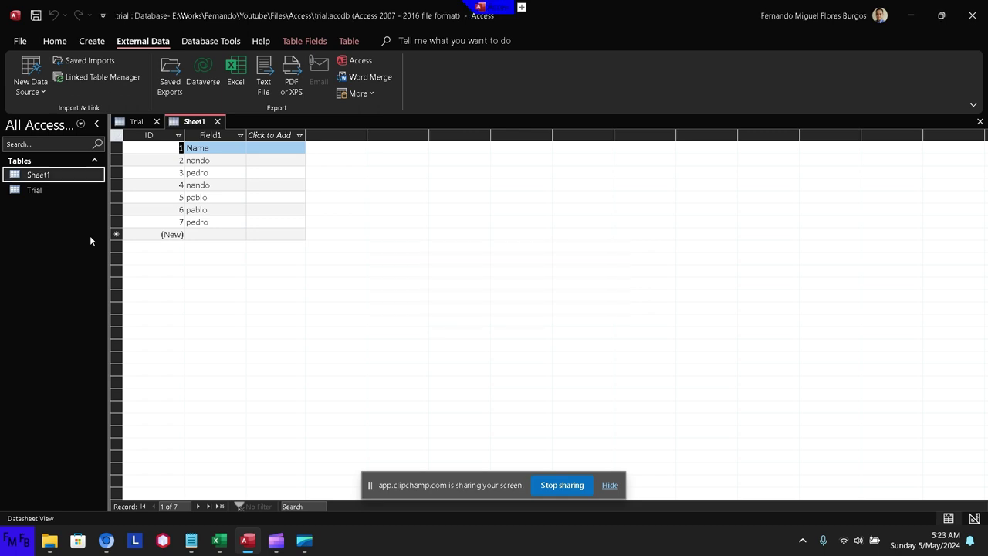
left_click(217, 122)
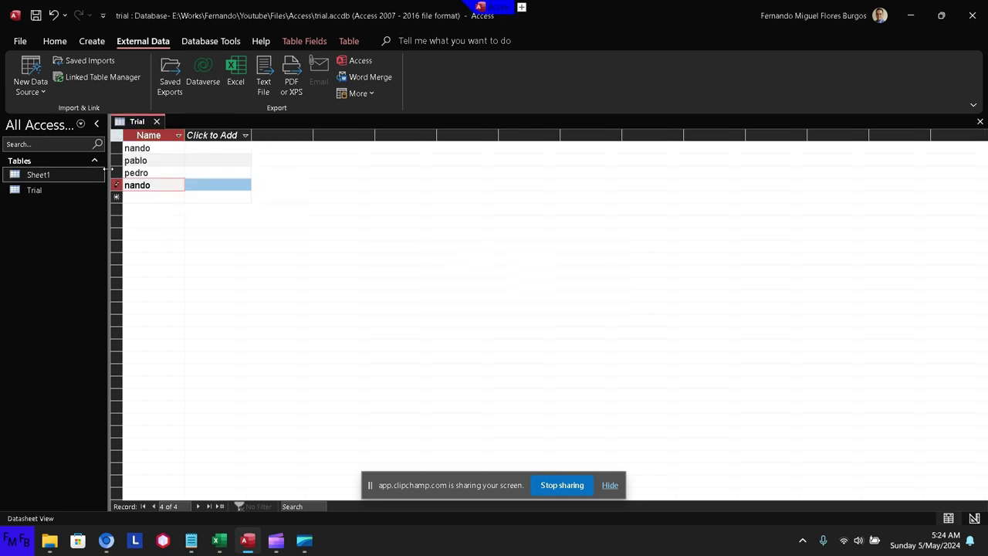
- Close the Trial table without saving the duplicate nando record
left_click(157, 122)
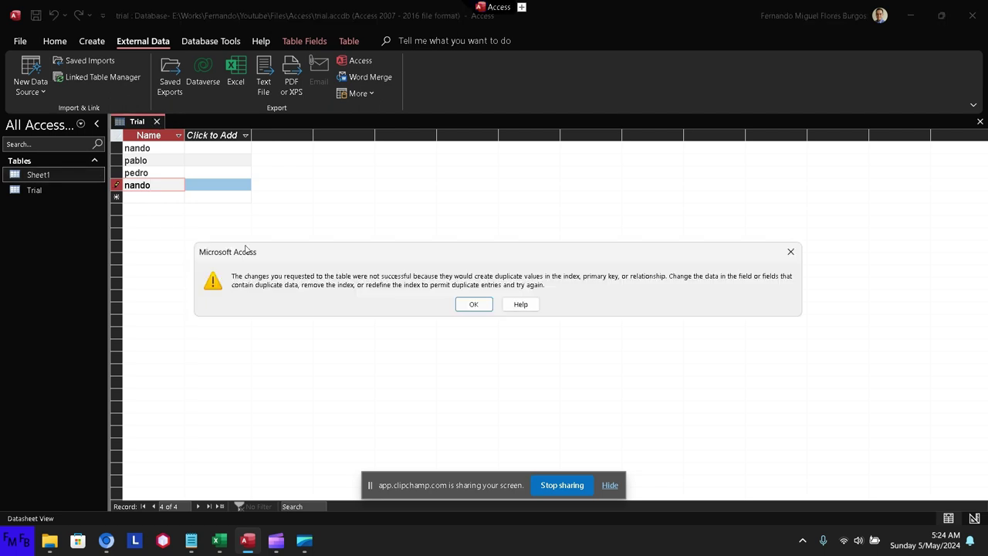
left_click(471, 305)
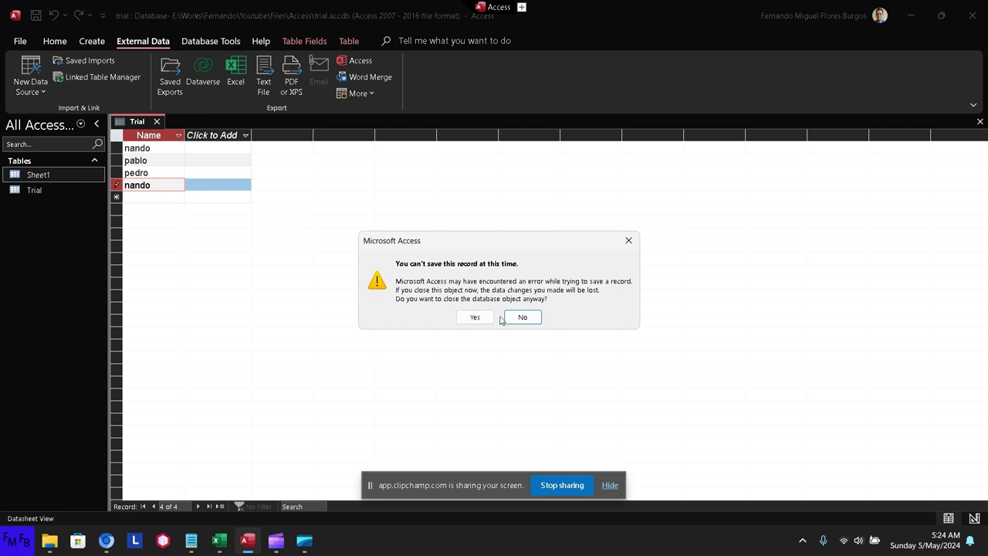
left_click(479, 319)
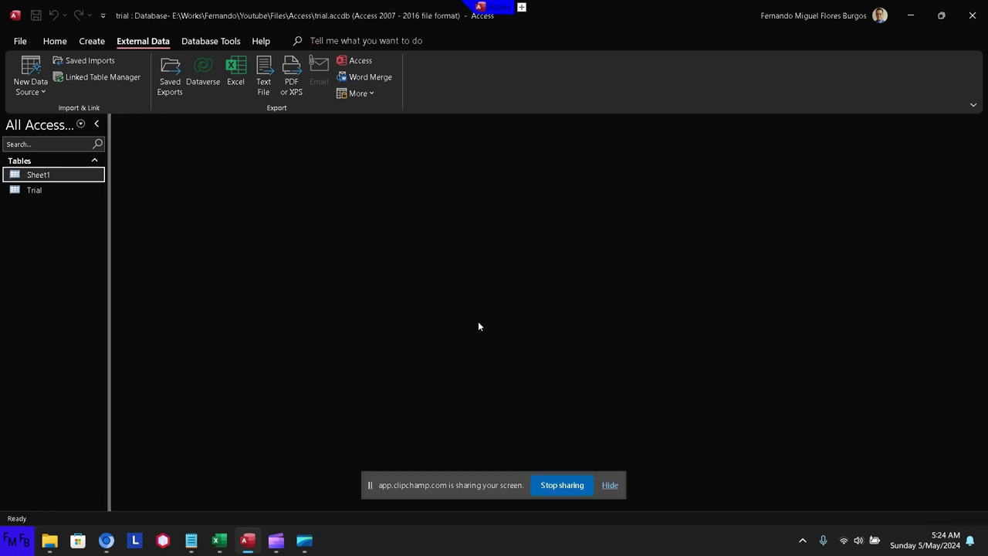
- Delete the old Trial table
right_click(54, 187)
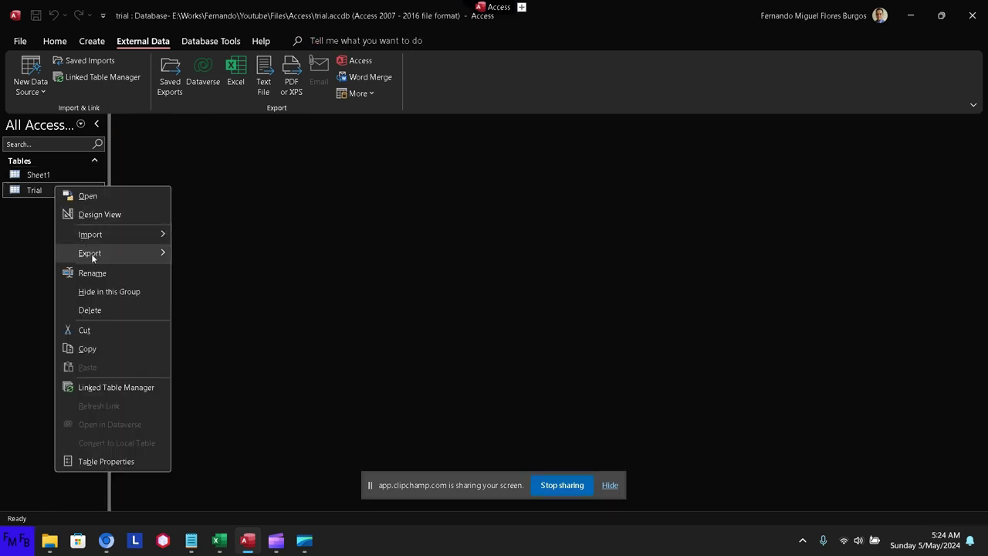
left_click(120, 308)
left_click(446, 310)
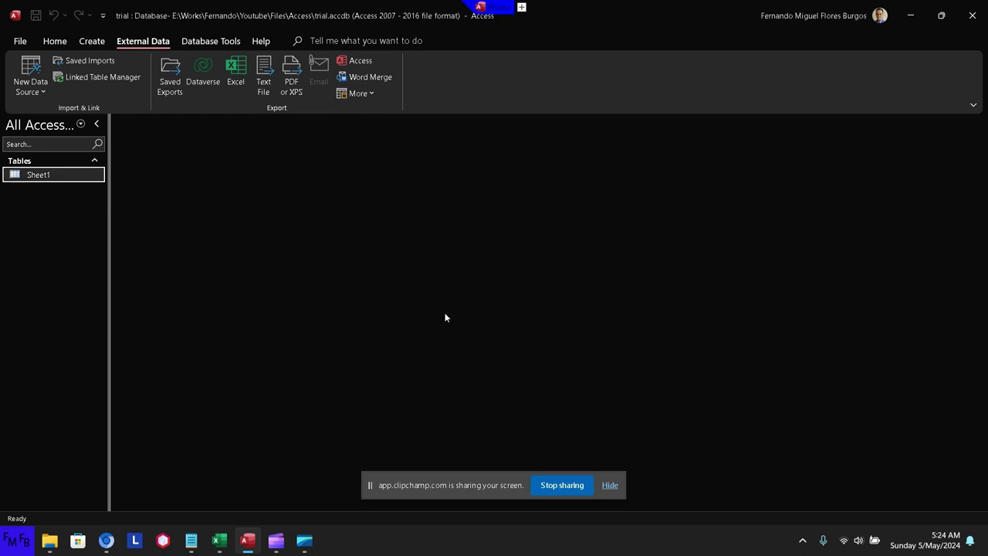
- Rename the Sheet1 table to Trial
right_click(62, 175)
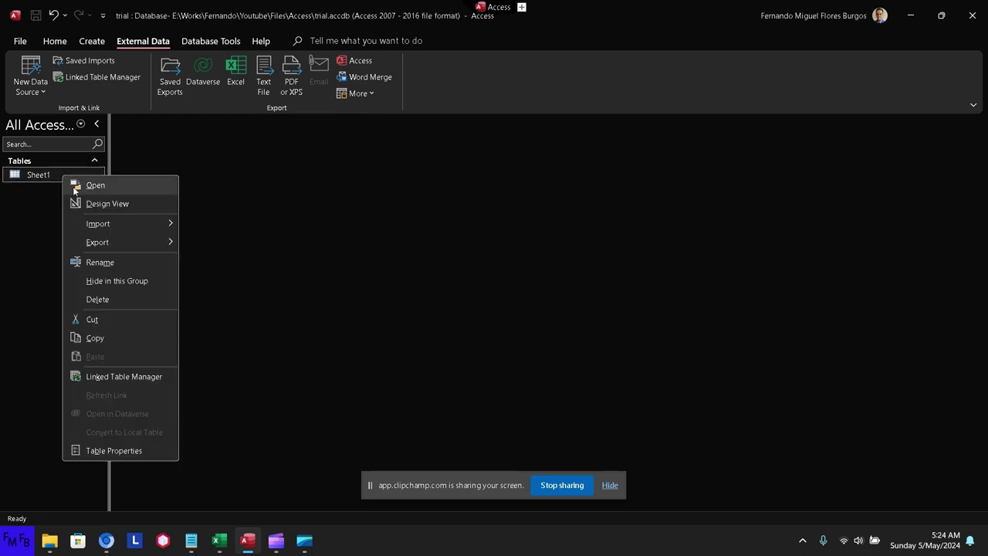
left_click(109, 263)
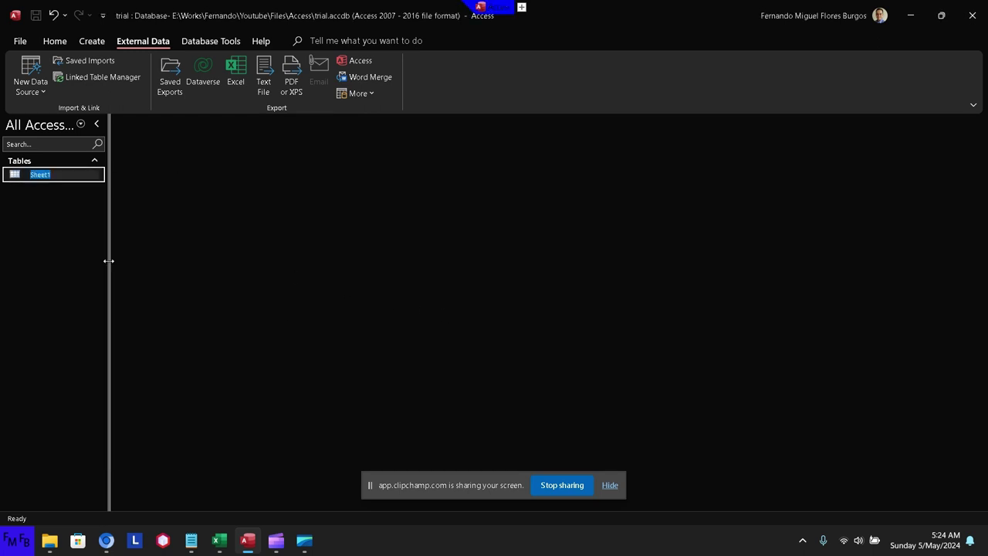
type("Trial")
key("Return")
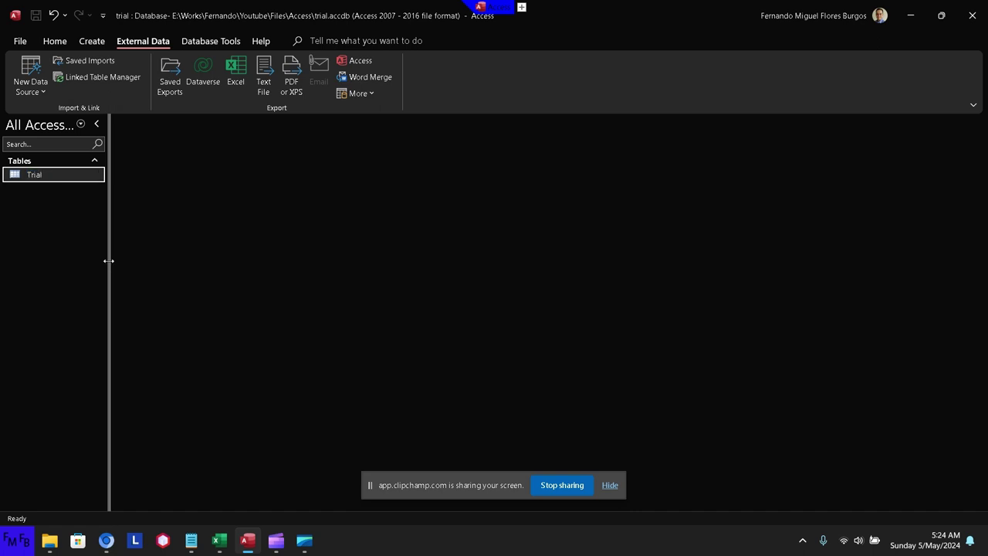
- Try Encrypt with Password twice from File > Info, dismissing the exclusive-use message each time
left_click(21, 42)
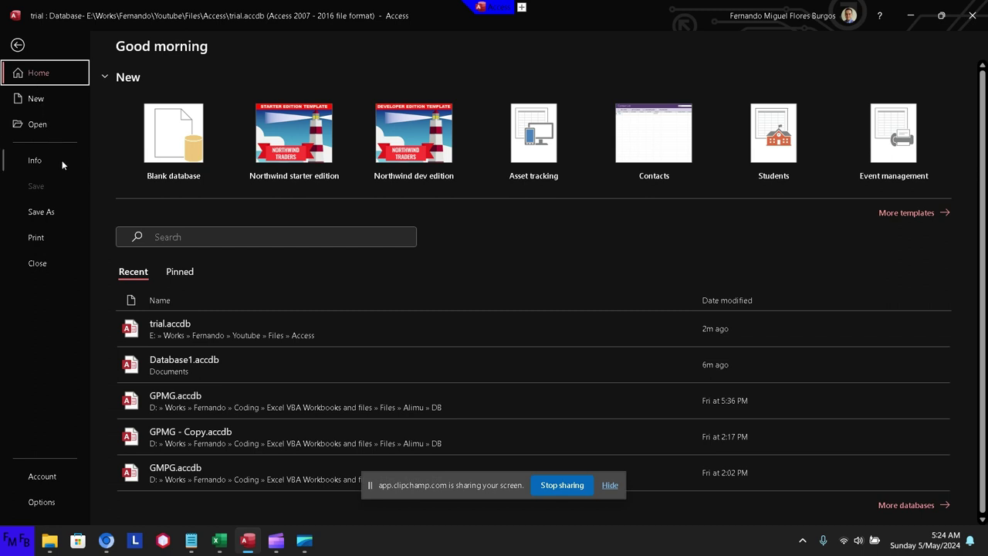
left_click(56, 161)
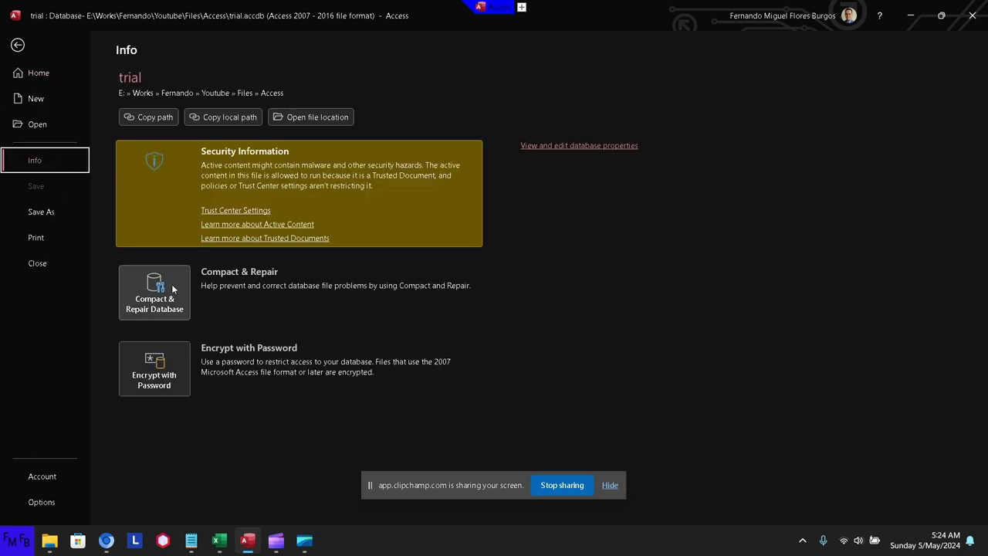
left_click(168, 360)
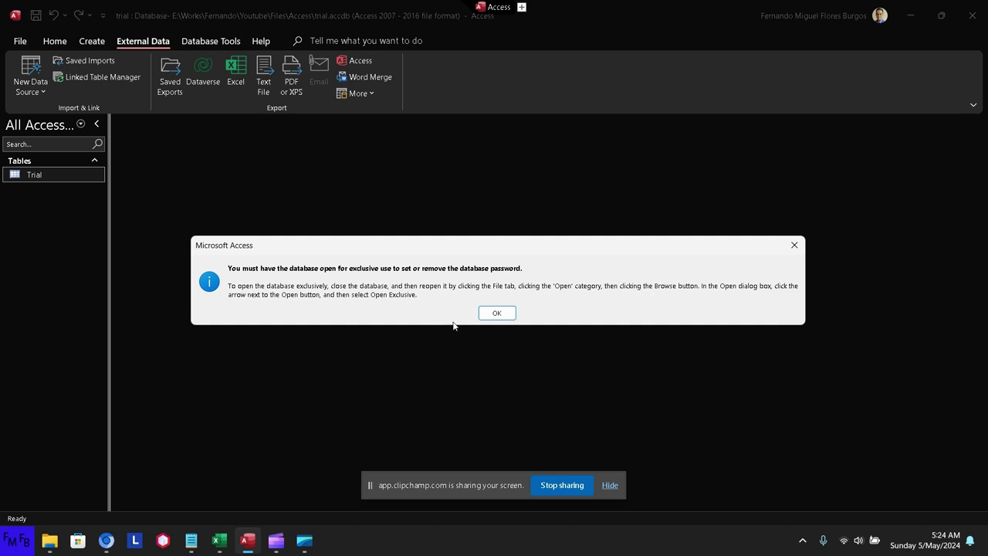
left_click(491, 314)
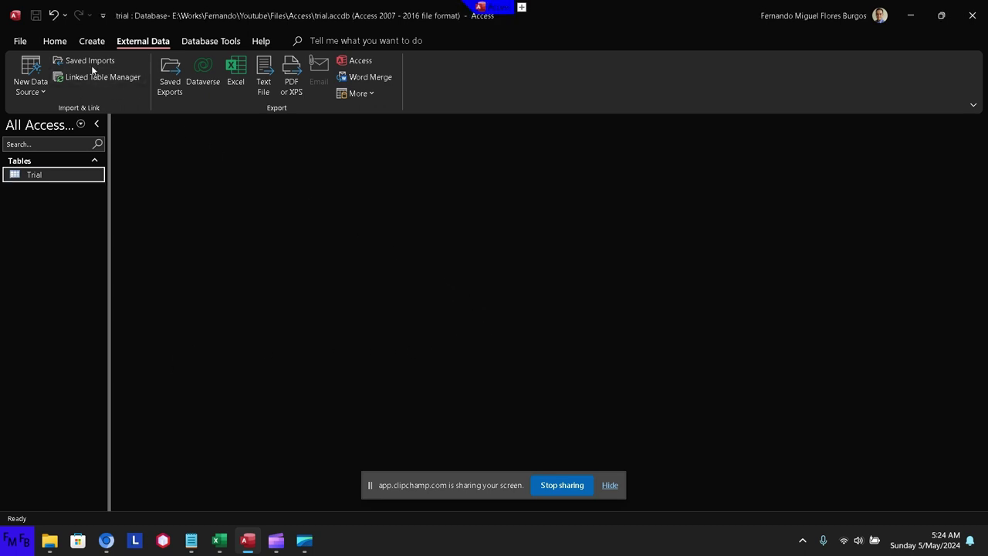
left_click(21, 41)
left_click(48, 162)
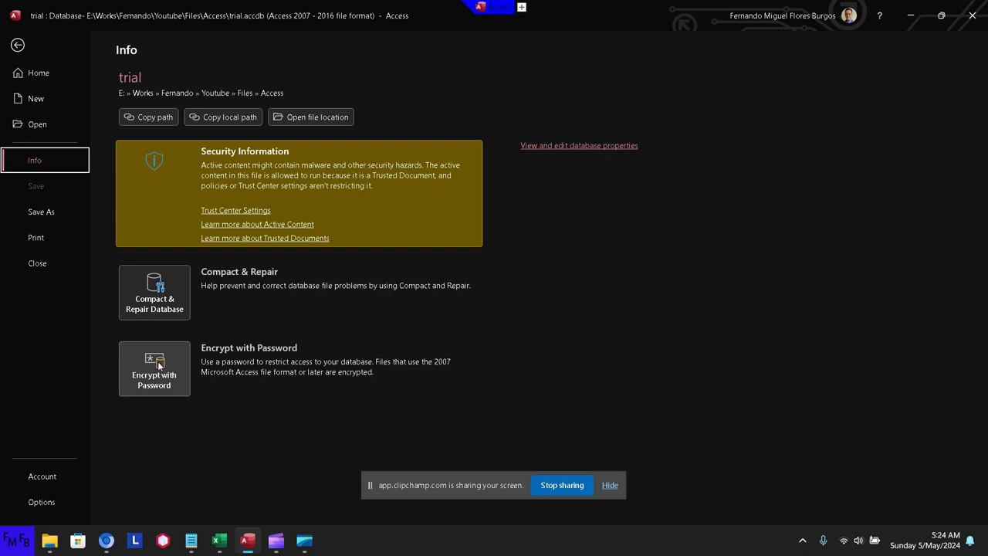
left_click(158, 366)
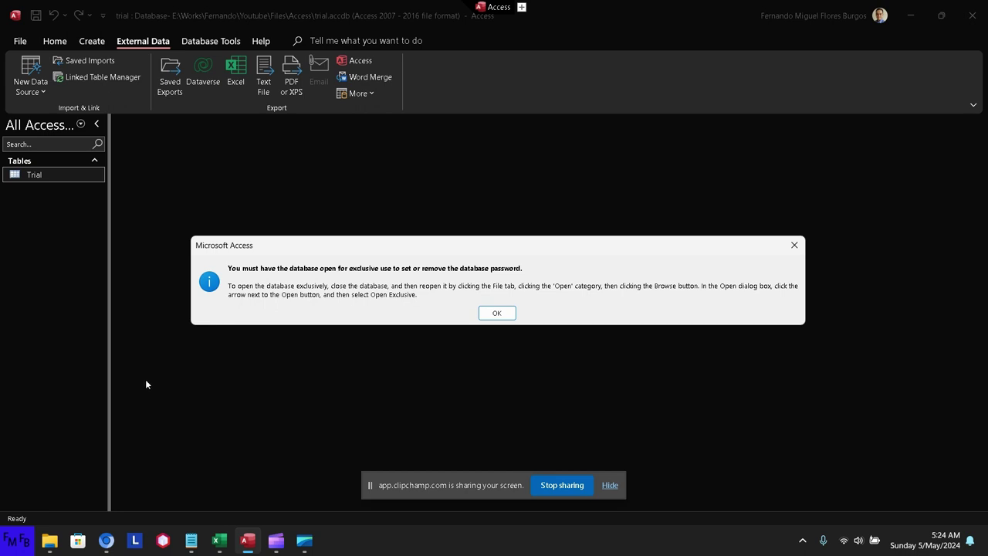
left_click(506, 315)
- Open the Trial table's seven records and try Encrypt with Password again
double_click(78, 177)
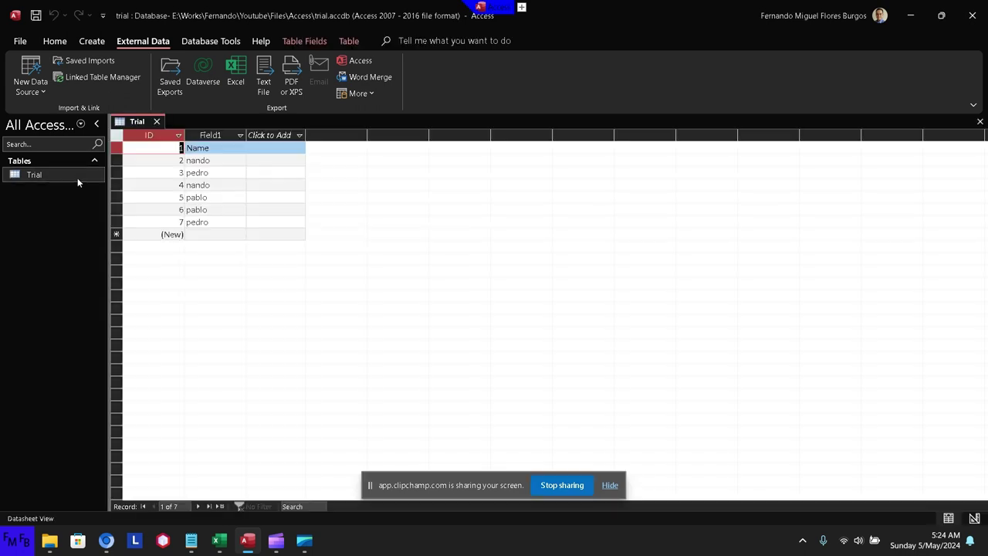
left_click(20, 42)
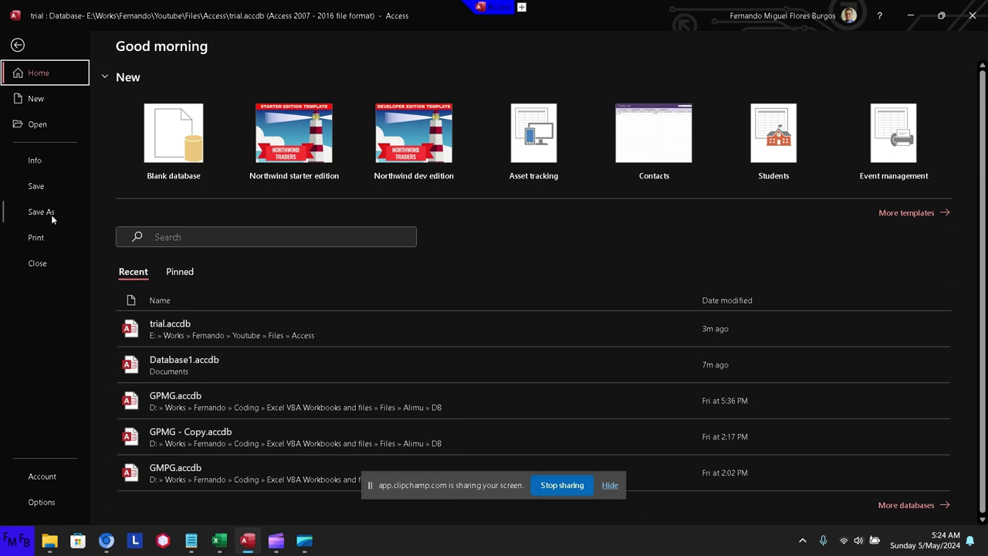
left_click(41, 172)
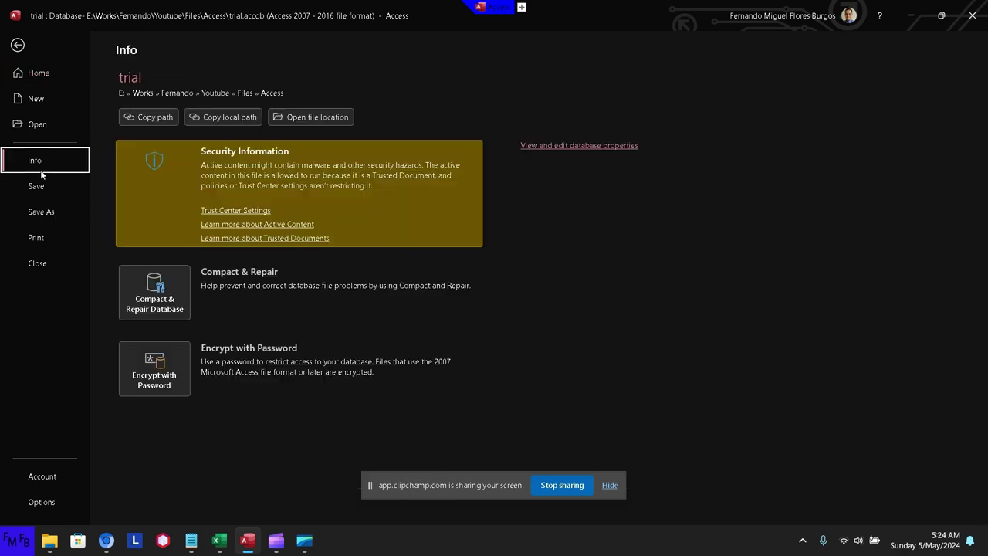
left_click(152, 360)
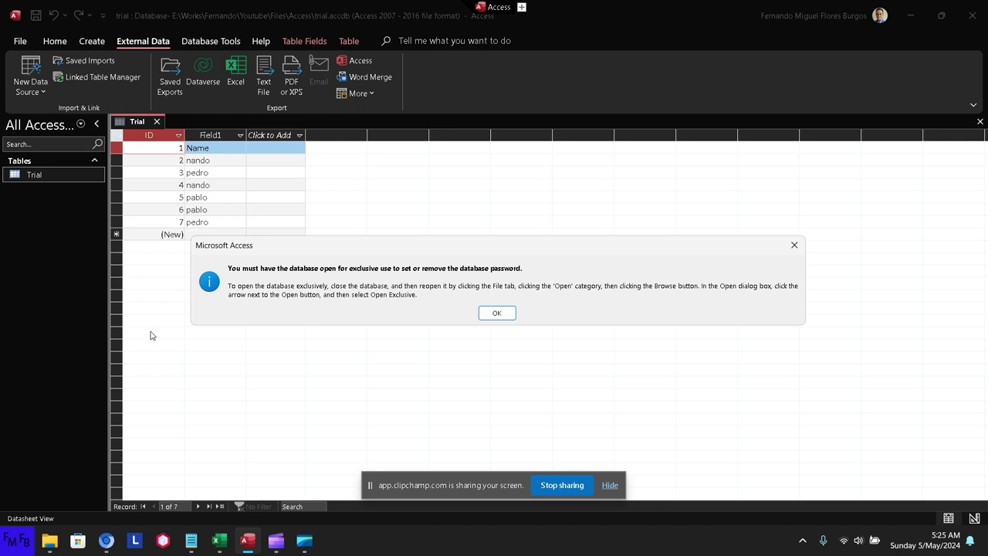
- Dismiss the exclusive-use message, close the Trial table, and close Access
left_click(490, 316)
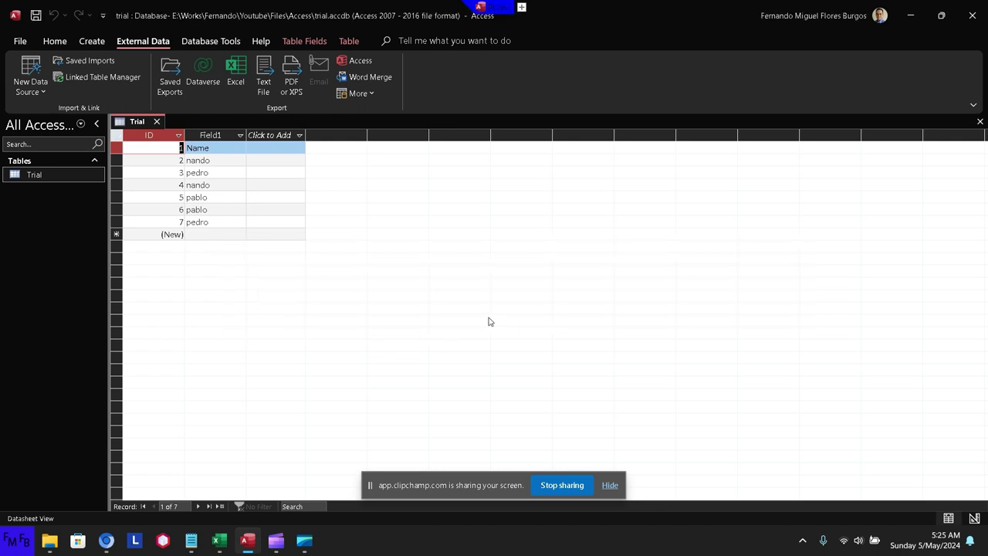
left_click(156, 122)
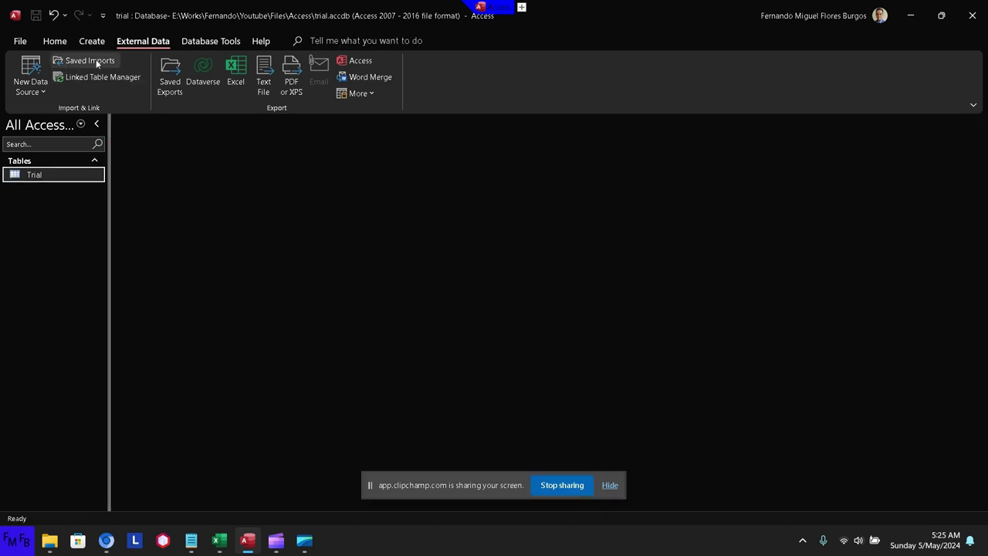
left_click(973, 6)
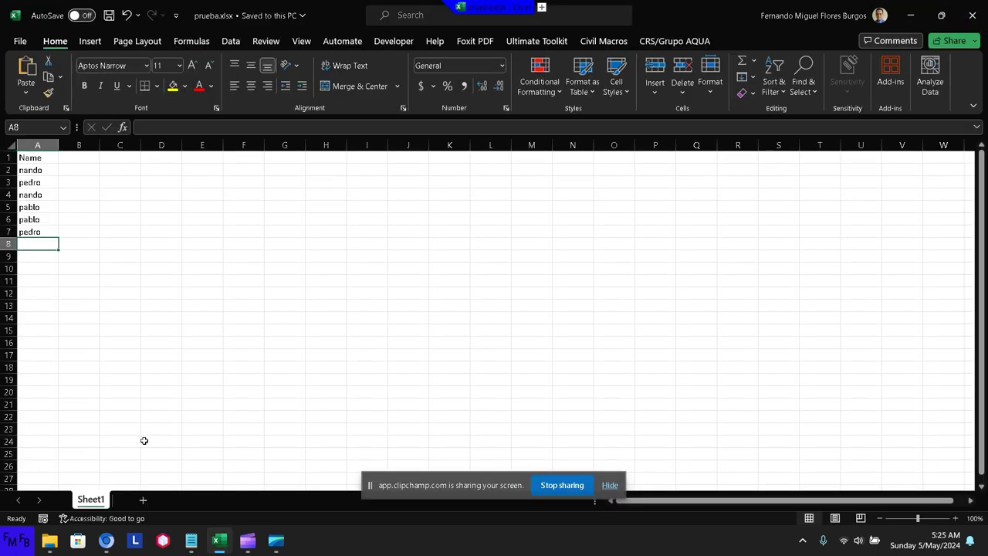
- Relaunch Access from the Start menu and reopen trial.accdb from recent databases
left_click(25, 542)
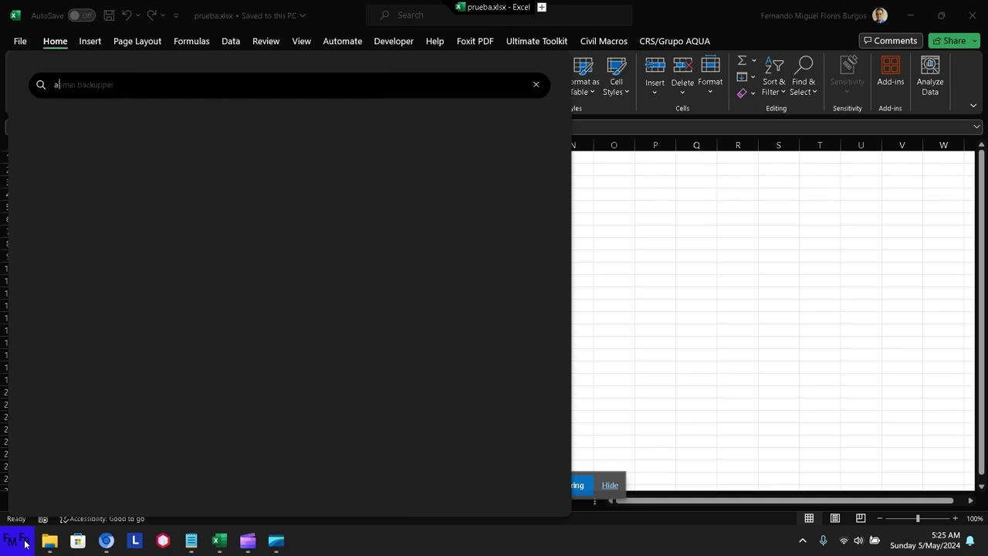
type("access")
key("Return")
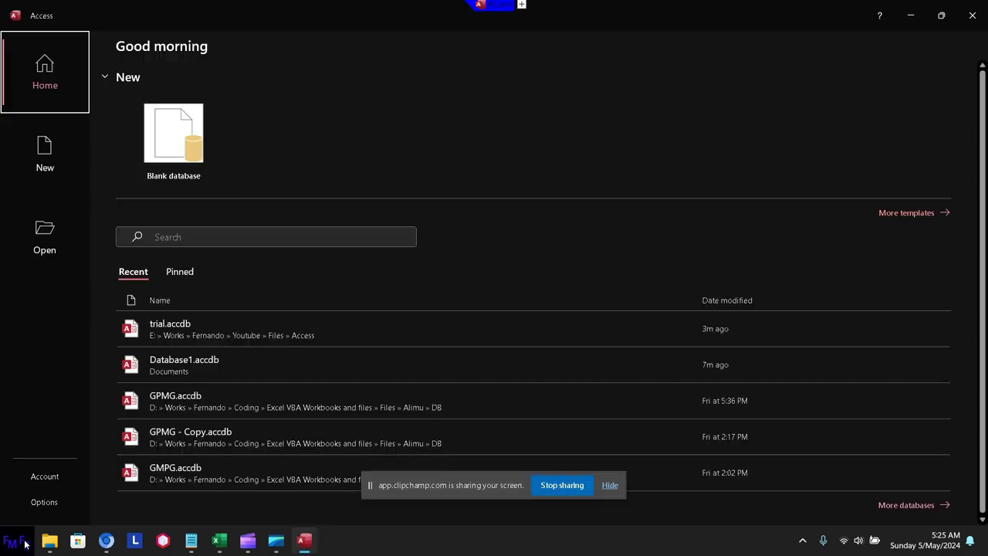
left_click(199, 340)
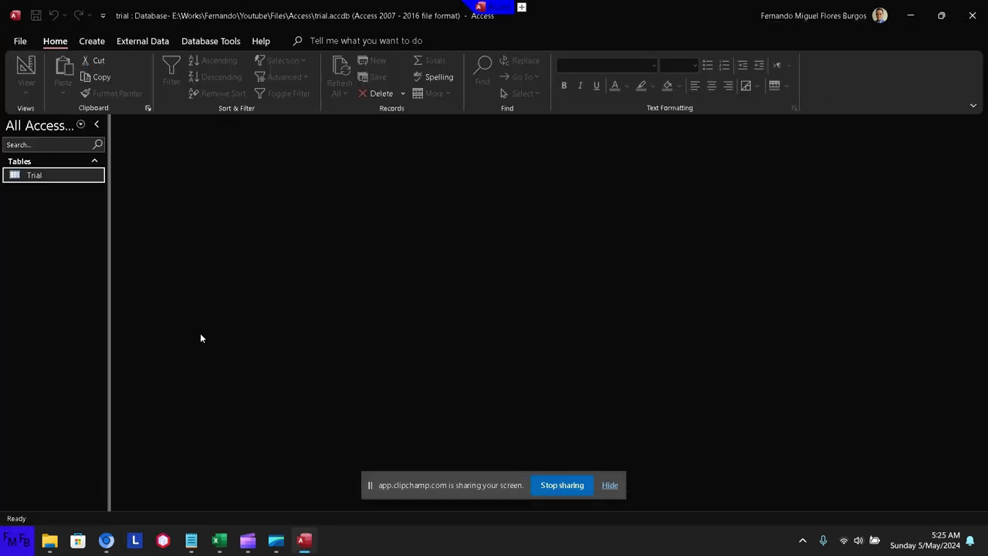
- Try Encrypt with Password once more, dismiss the exclusive-use notice, and close the database window
left_click(20, 41)
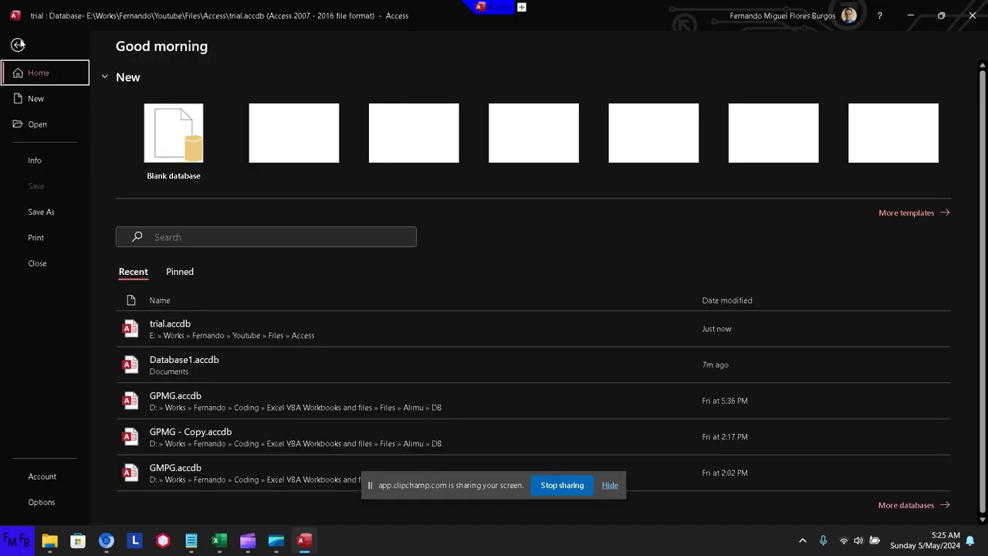
left_click(42, 166)
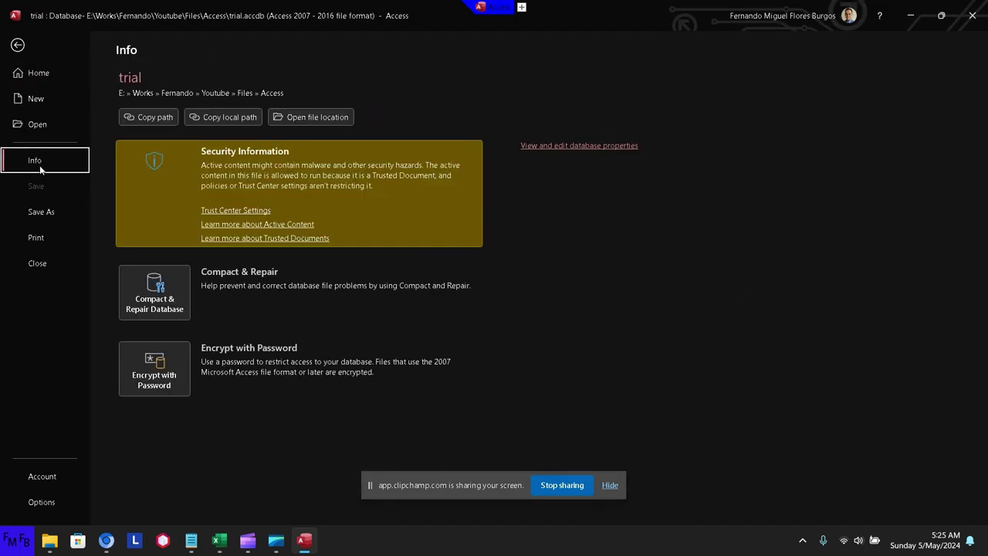
left_click(160, 357)
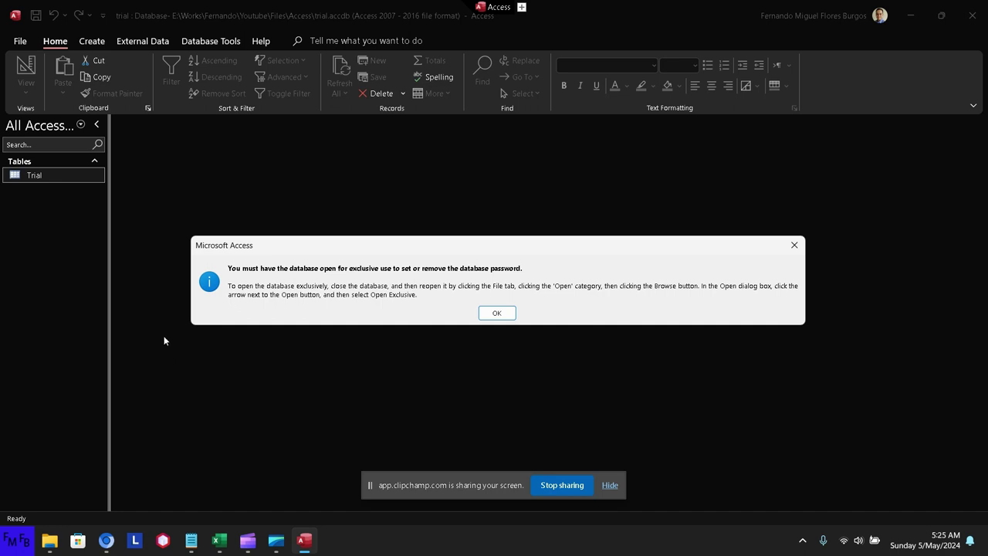
left_click(492, 313)
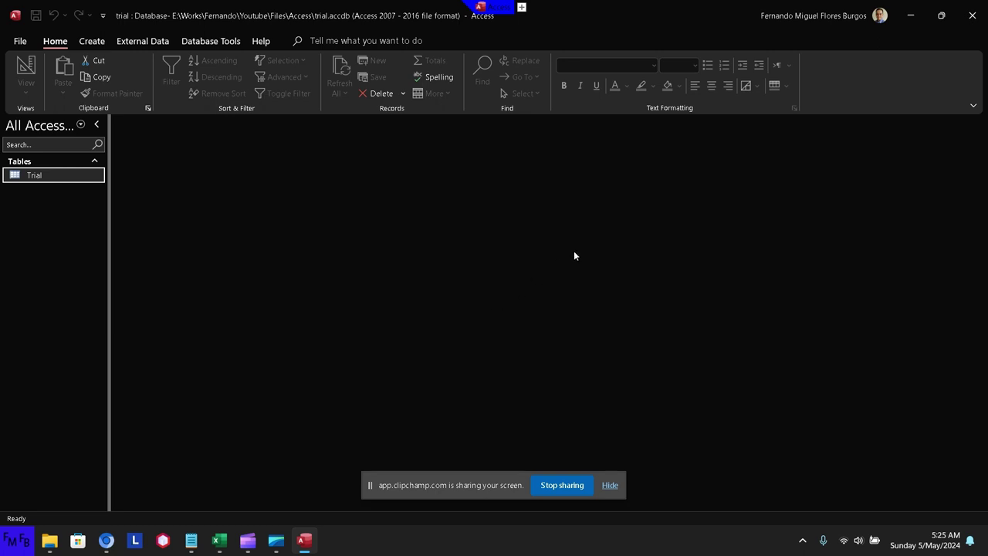
left_click(972, 15)
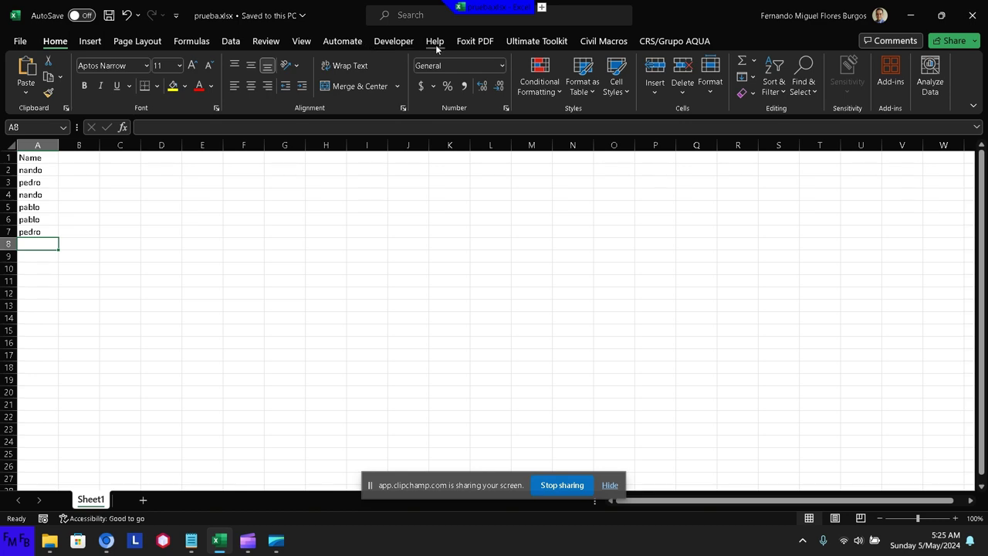
- Open the VBA editor via Developer > Visual Basic and insert Module1, clearing a half-typed 'sub pru' line
left_click(393, 41)
left_click(28, 75)
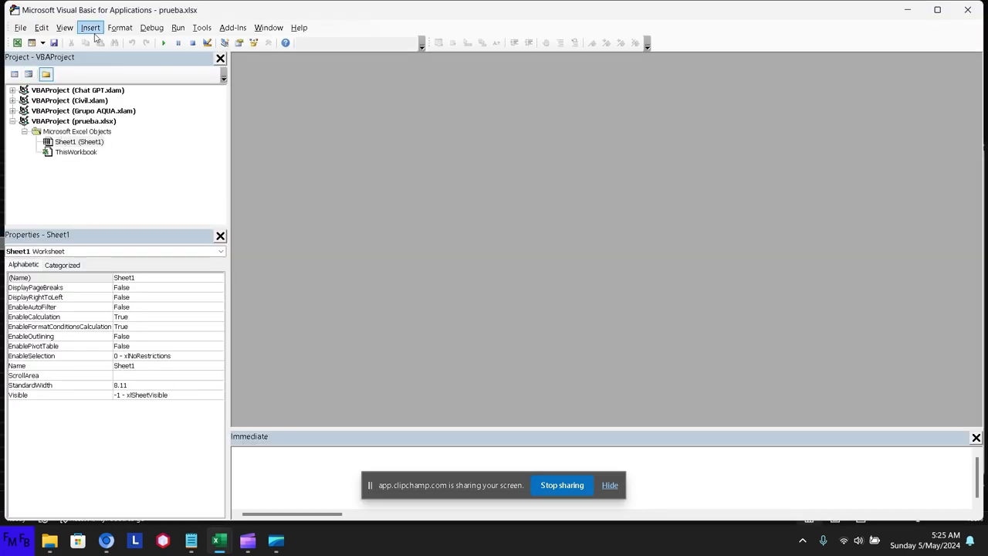
left_click(92, 33)
left_click(98, 69)
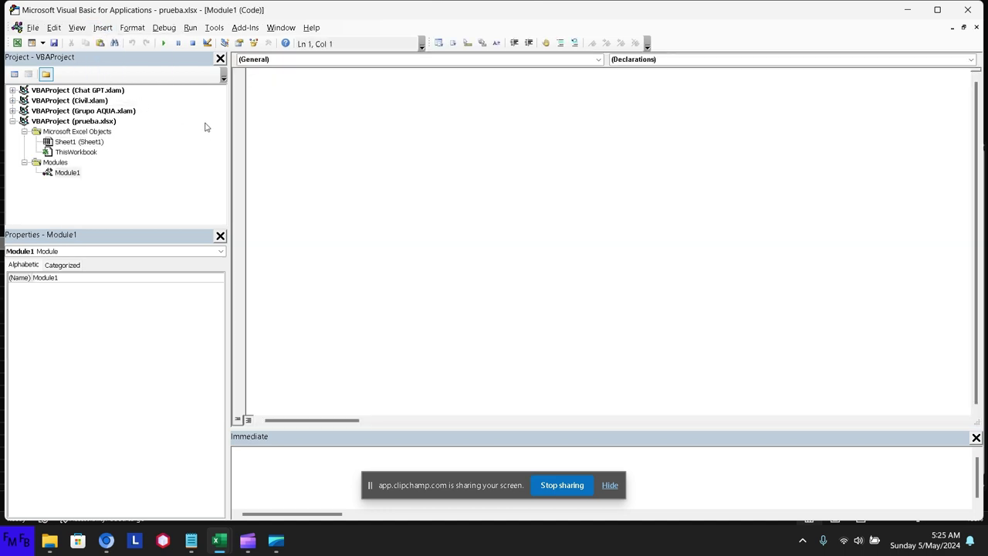
type("sub")
type("pru")
key("BackSpace")
key("BackSpace")
key("BackSpace")
key("BackSpace")
- Insert a new UserForm1 into the prueba.xlsx VBA project
left_click(93, 121)
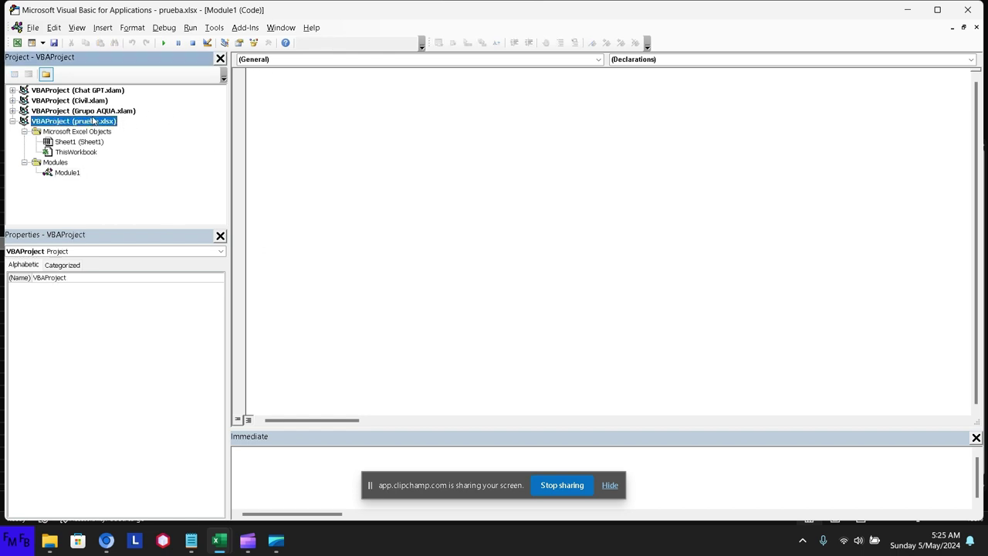
right_click(94, 121)
mouse_move(183, 185)
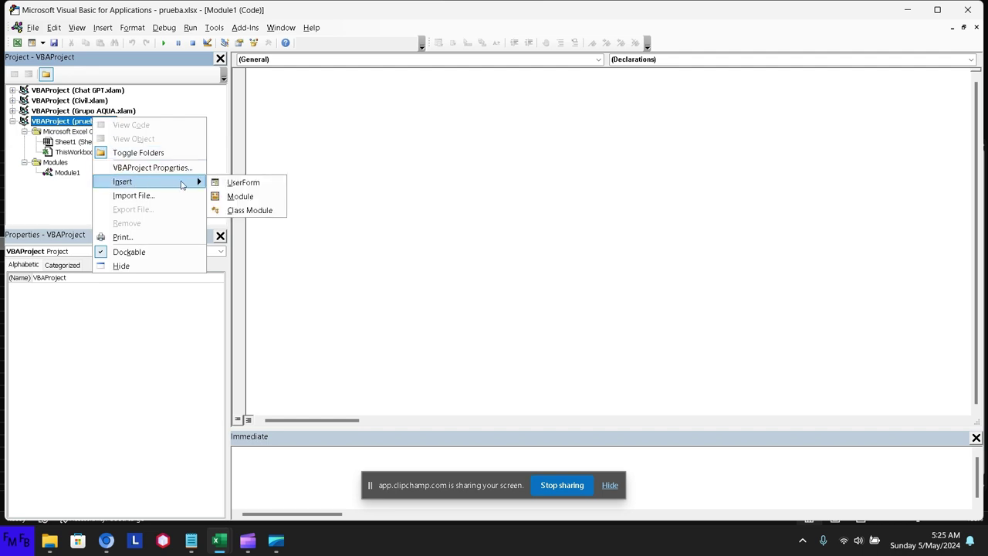
left_click(228, 185)
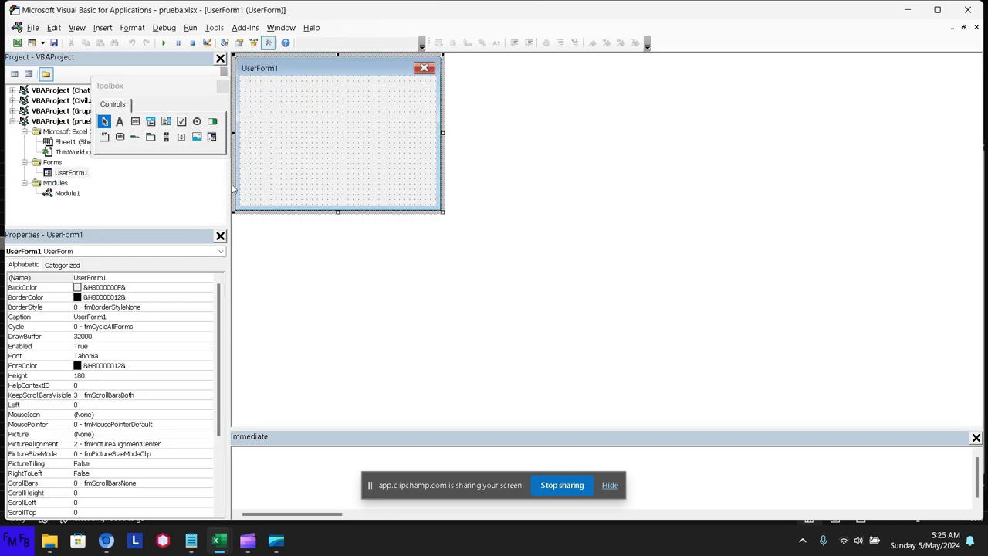
- Draw a combo box near the top of UserForm1 and name it cmb
left_click(151, 121)
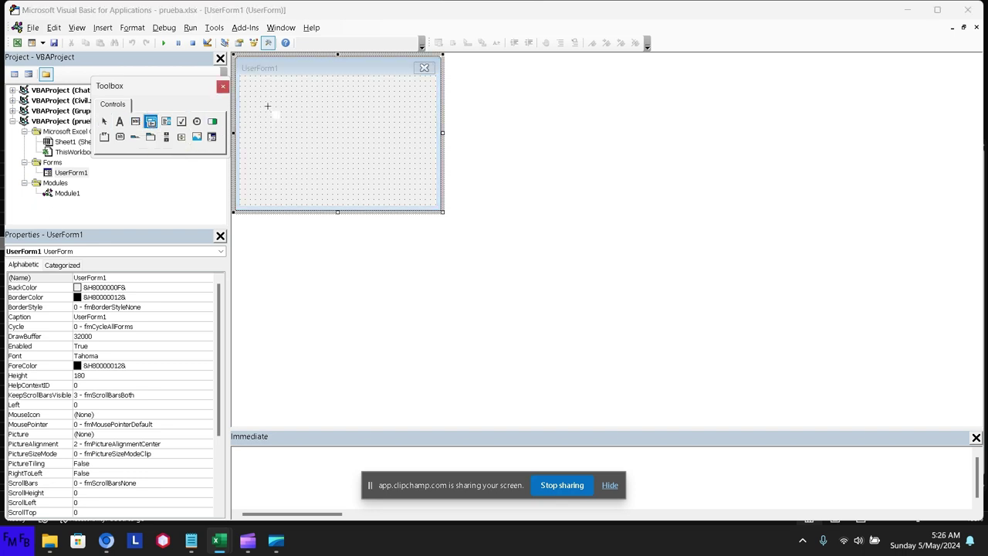
left_click_drag(267, 106, 399, 127)
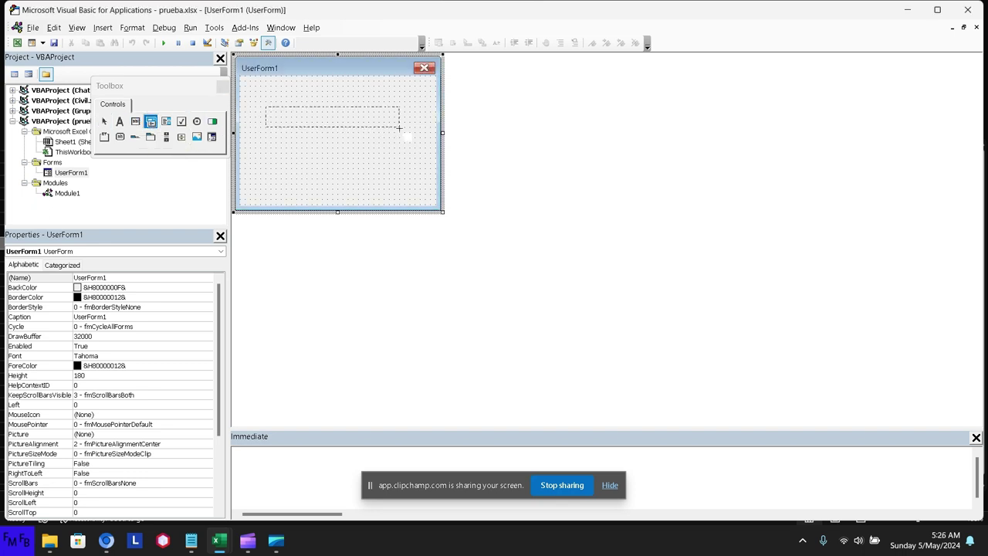
left_click_drag(399, 127, 401, 128)
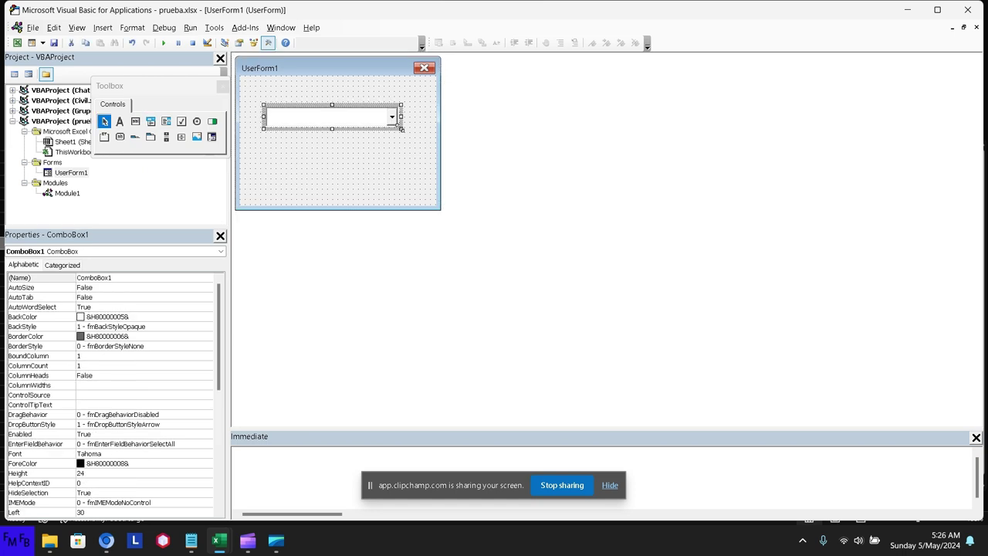
left_click(153, 276)
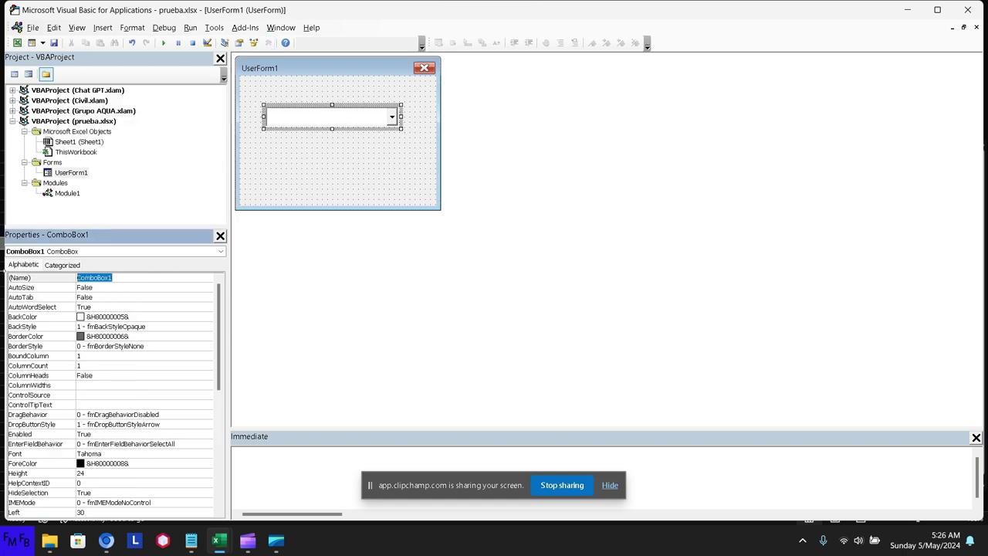
type("cmb")
key("Return")
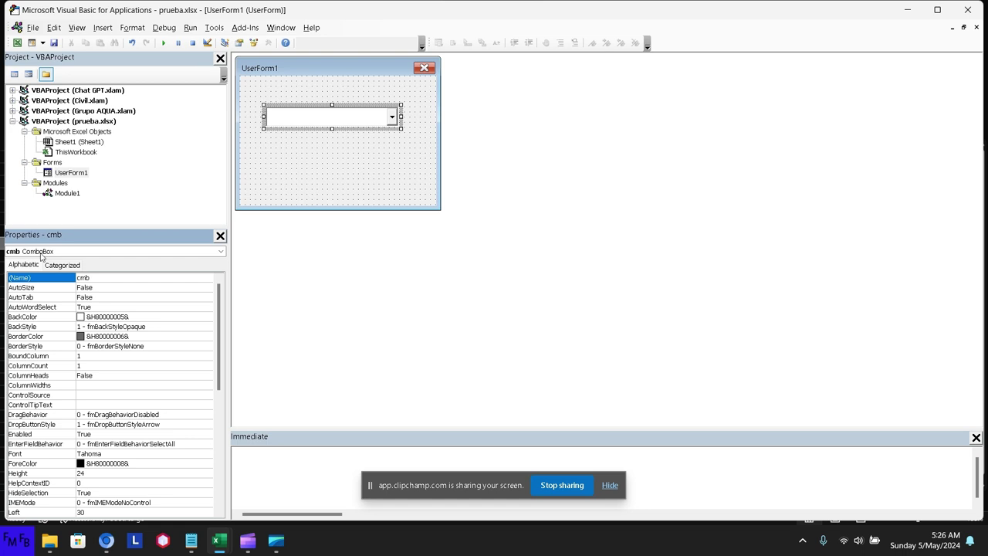
- Open UserForm1's code, declare Sub populatecmb and paste the prepared DAO code into it
right_click(60, 174)
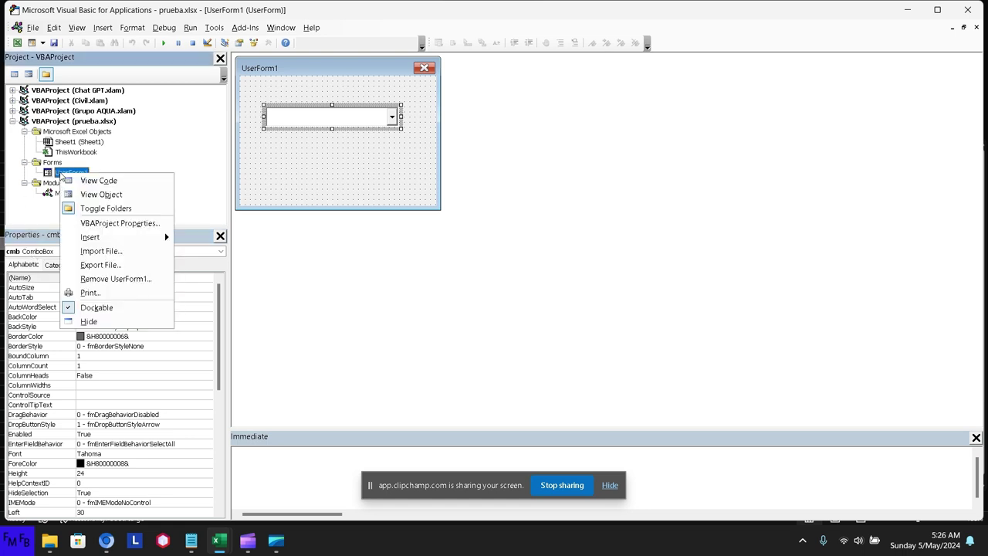
left_click(70, 179)
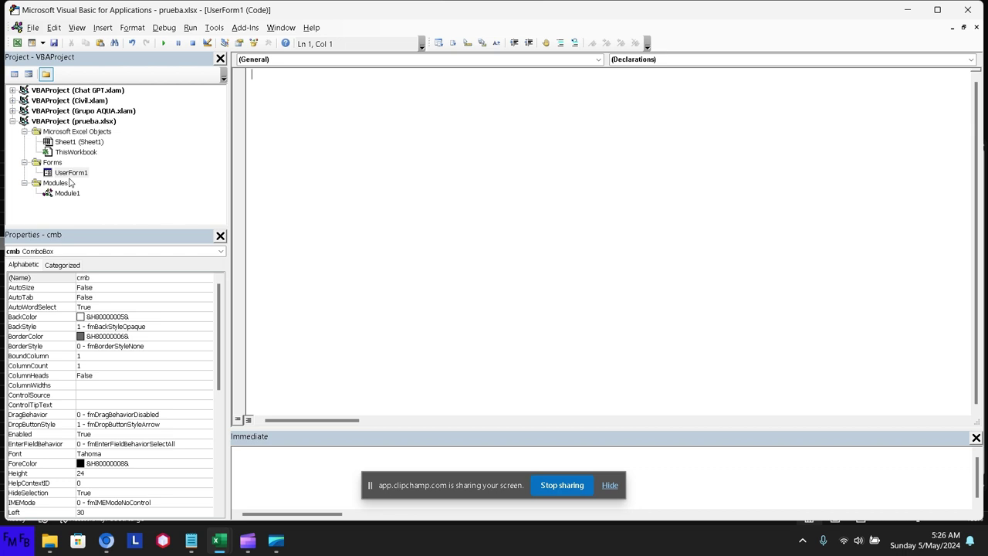
type("sub pop")
type("ulatecm")
type("b")
key("Return")
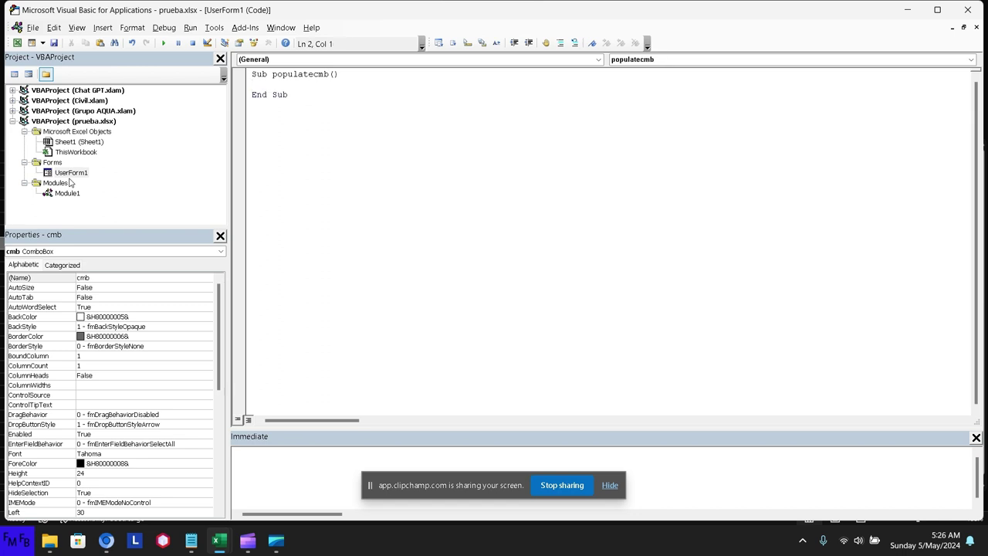
key("ctrl+v")
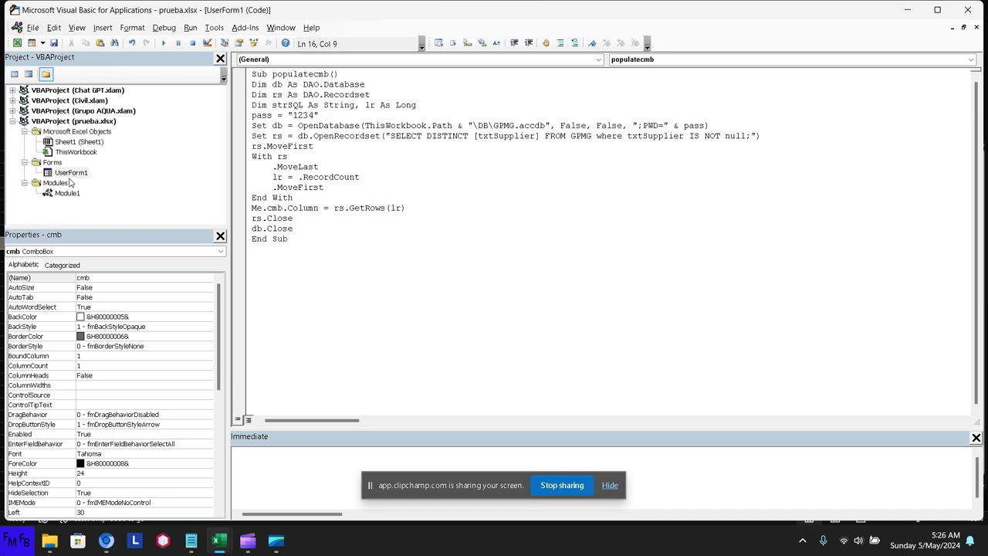
- Delete the password line and '& pass', and replace GPMG with Trial in the database path
left_click(330, 114)
key("shift+Home")
key("BackSpace")
key("BackSpace")
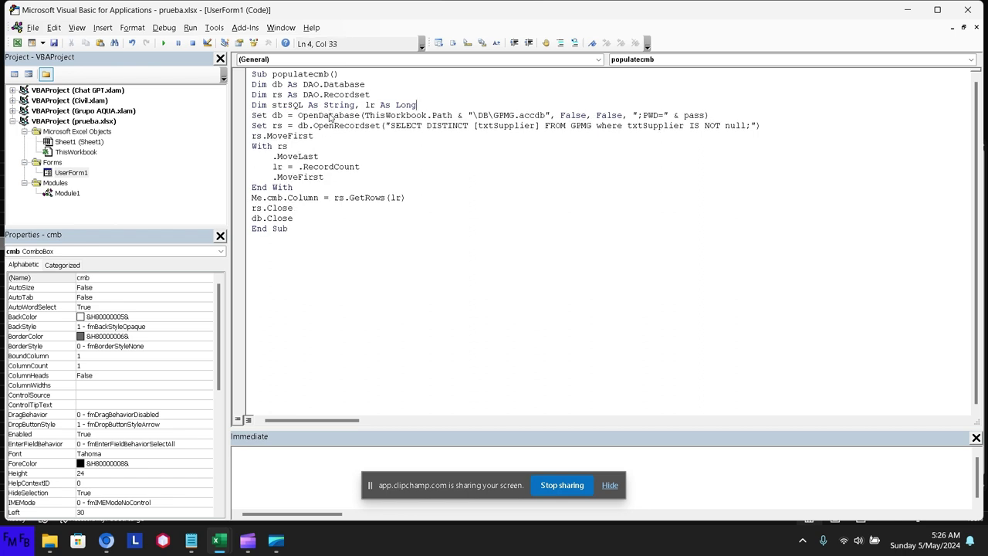
left_click(705, 116)
mouse_move(705, 115)
left_mouse_down()
mouse_move(659, 115)
mouse_move(668, 115)
left_mouse_up()
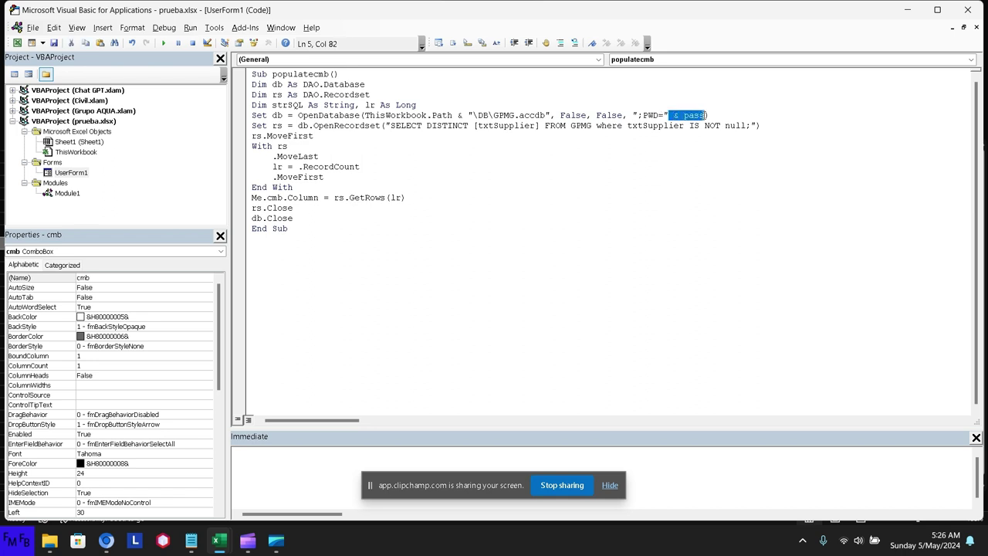
key("Delete")
left_click(515, 115)
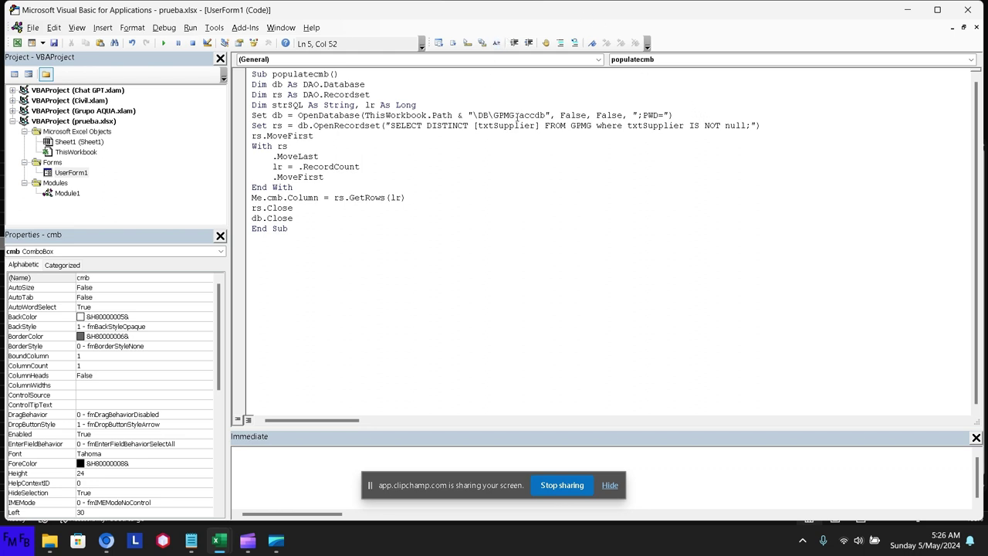
key("ctrl+shift+Left")
type("T")
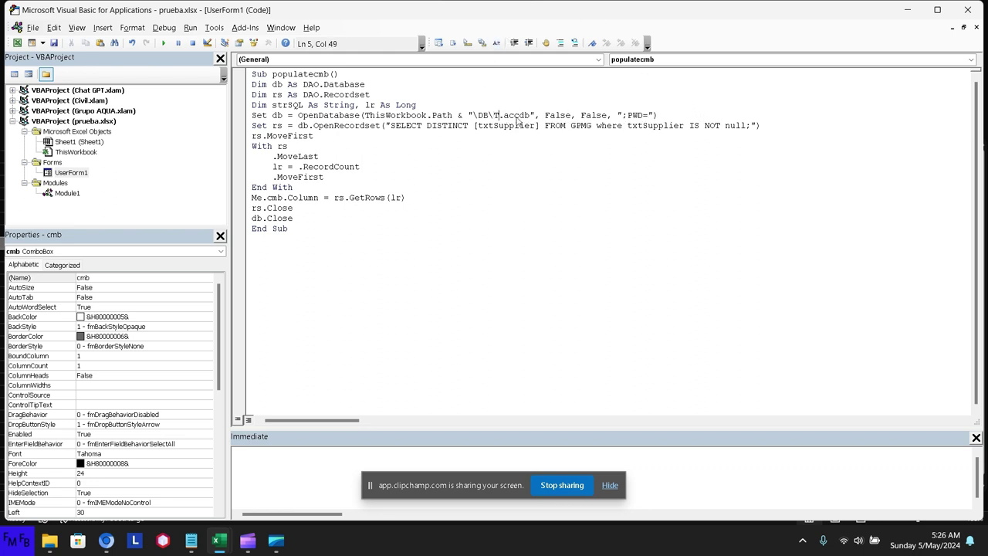
type("rial")
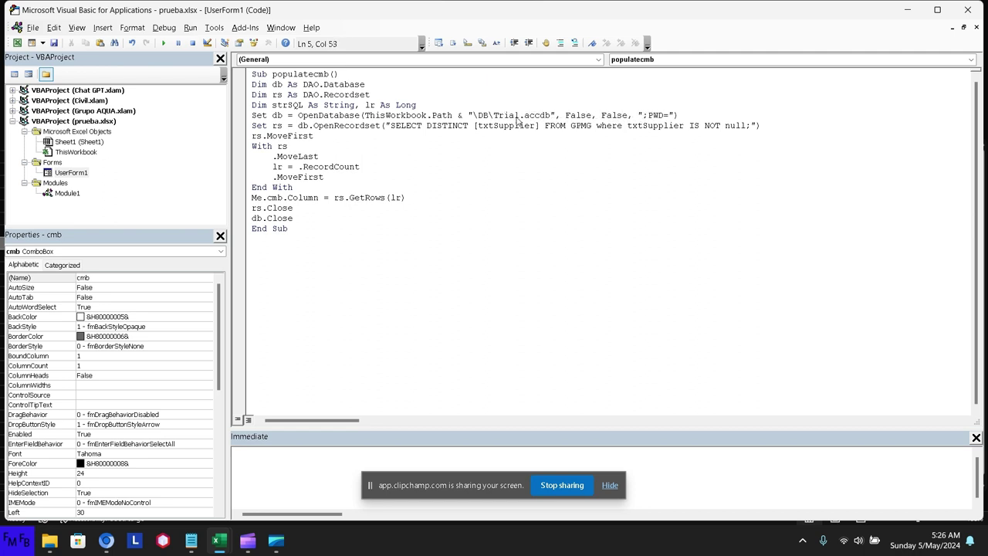
left_click(8, 548)
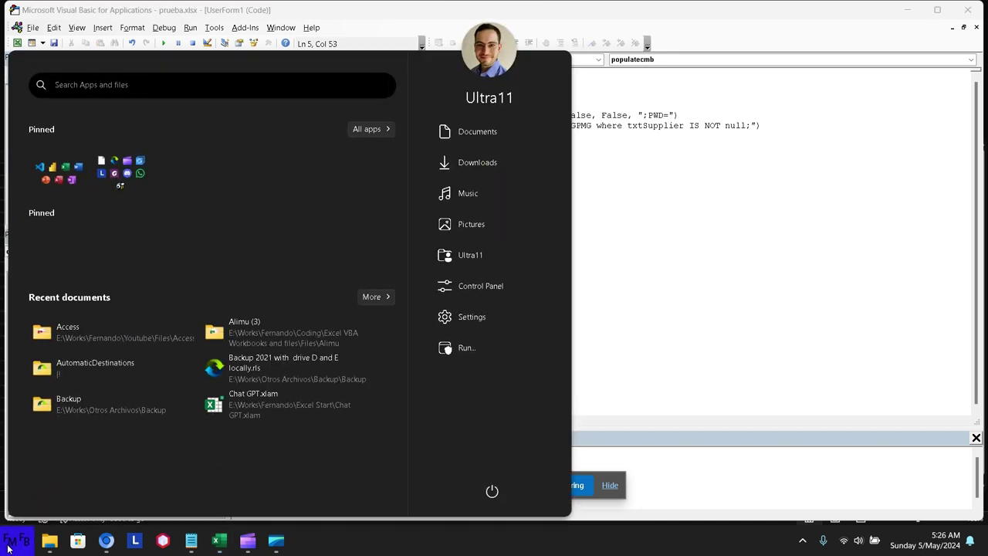
left_click(77, 182)
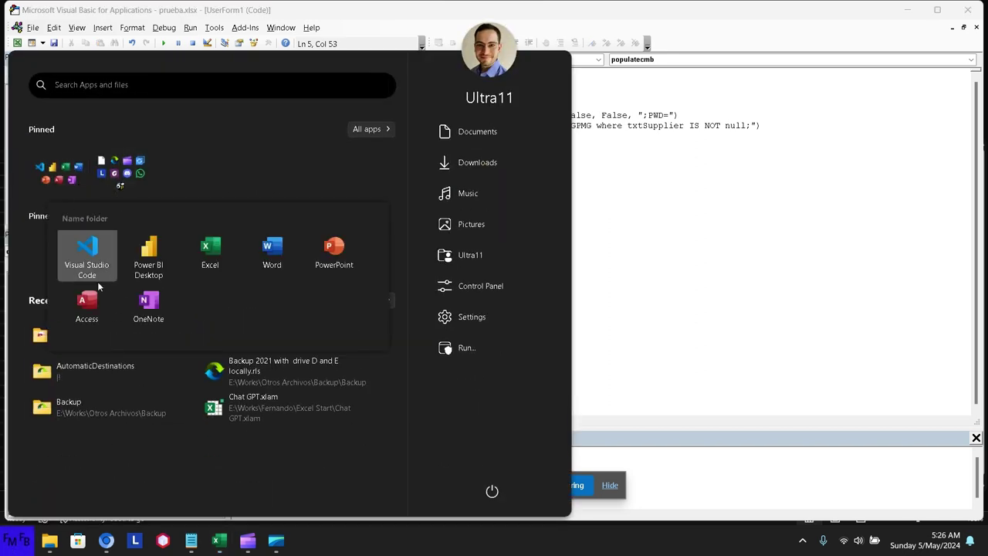
left_click(87, 300)
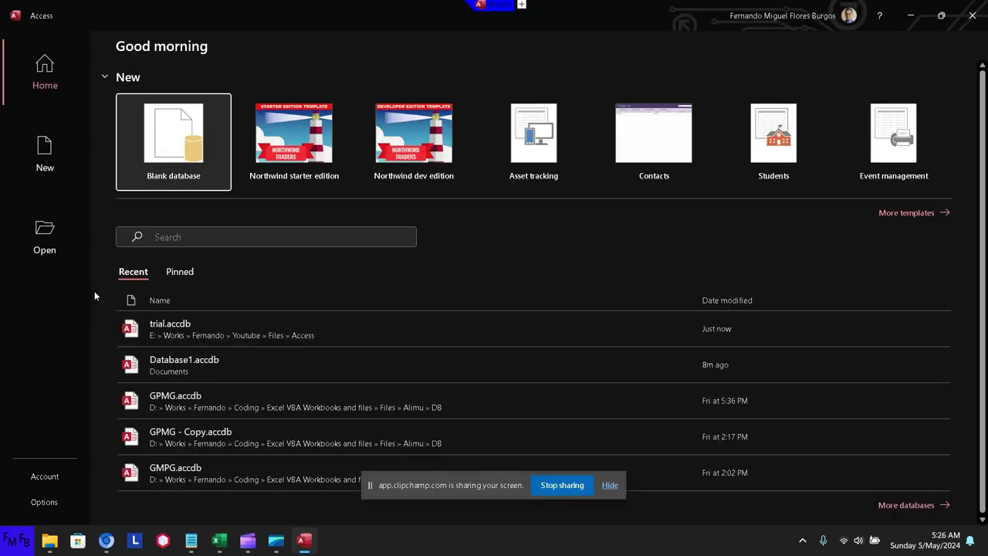
left_click(186, 324)
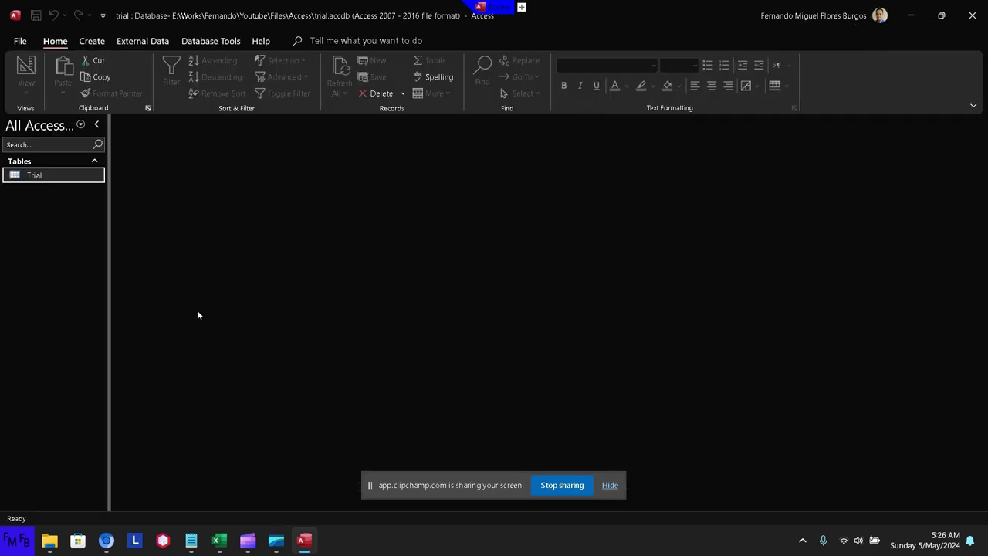
left_click(972, 15)
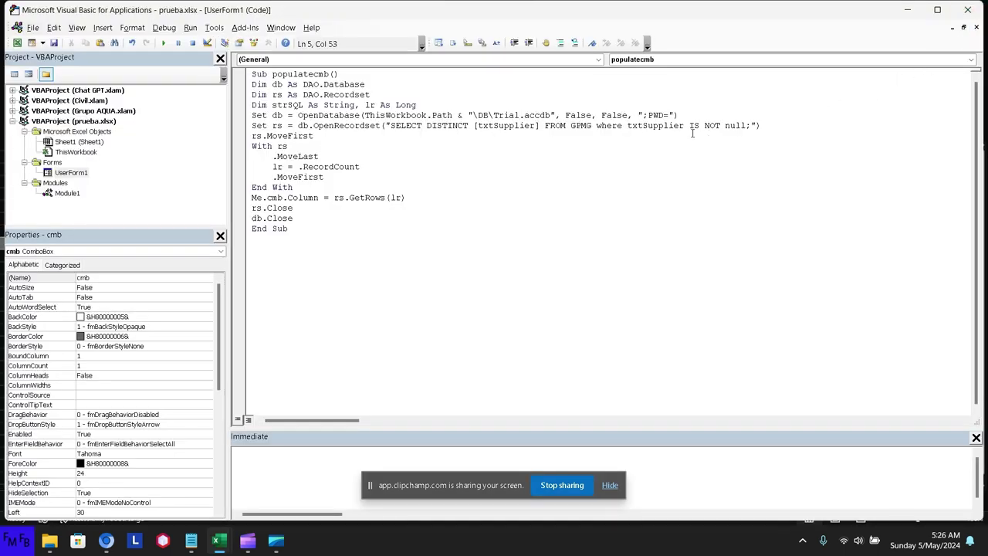
key("Left")
key("Left")
key("Left")
- Retype the capital T of Trial in the code's database path and switch to File Explorer
key("BackSpace")
type("T")
key("alt+Tab")
key("alt+Tab")
key("alt+Tab")
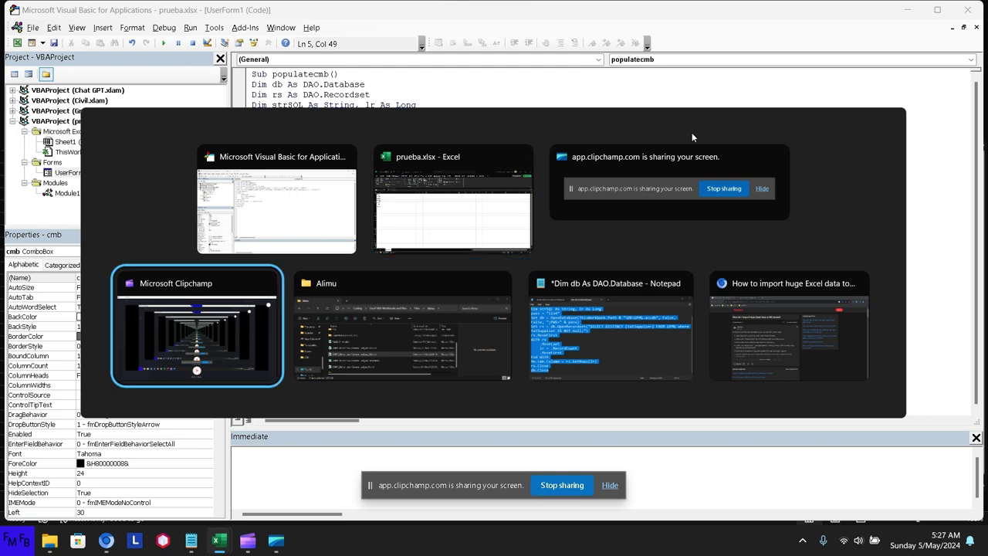
key("alt+Tab")
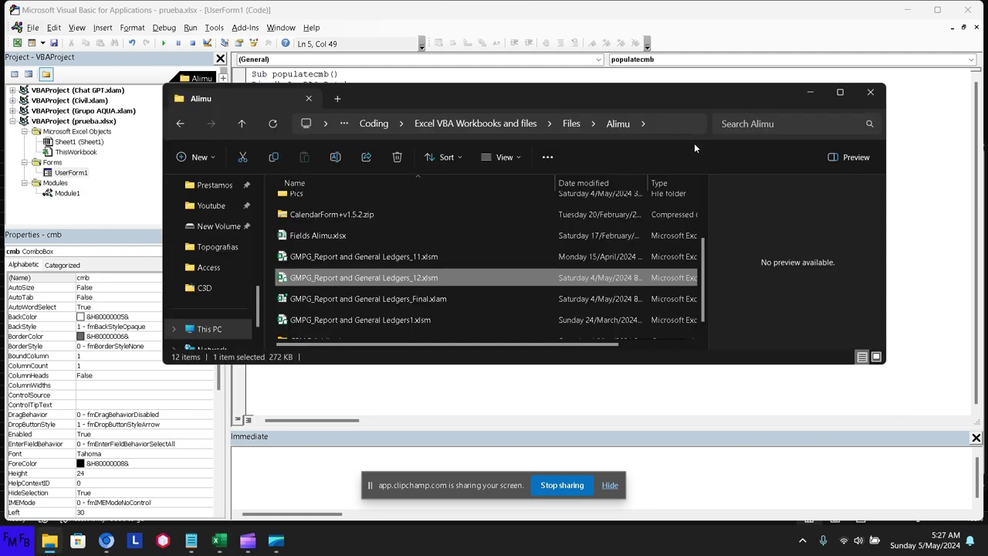
scroll(536, 225, "up", 2)
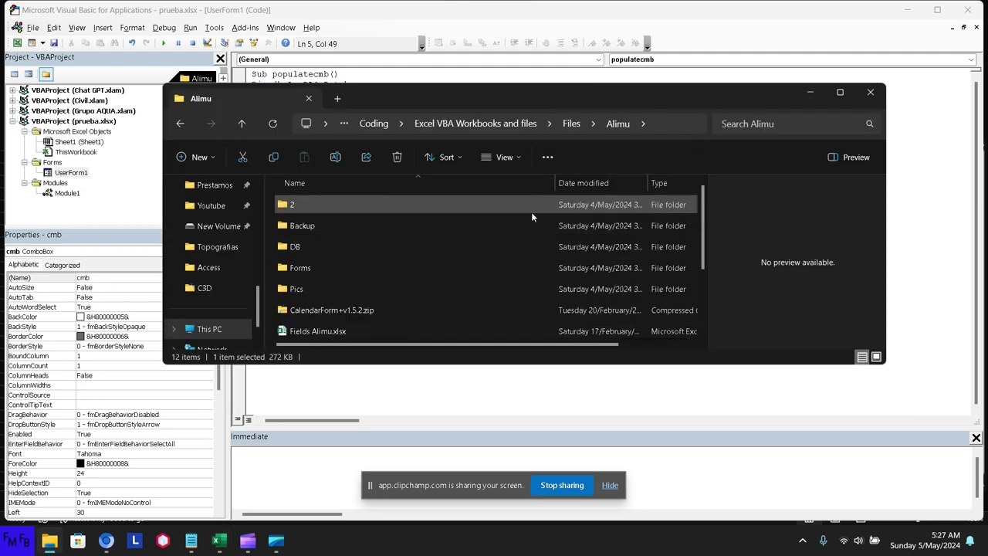
- In a new Explorer tab, go to Youtube > Files > Access and rename trial.accdb to Trial.accdb
key("ctrl+t")
scroll(212, 270, "up", 1)
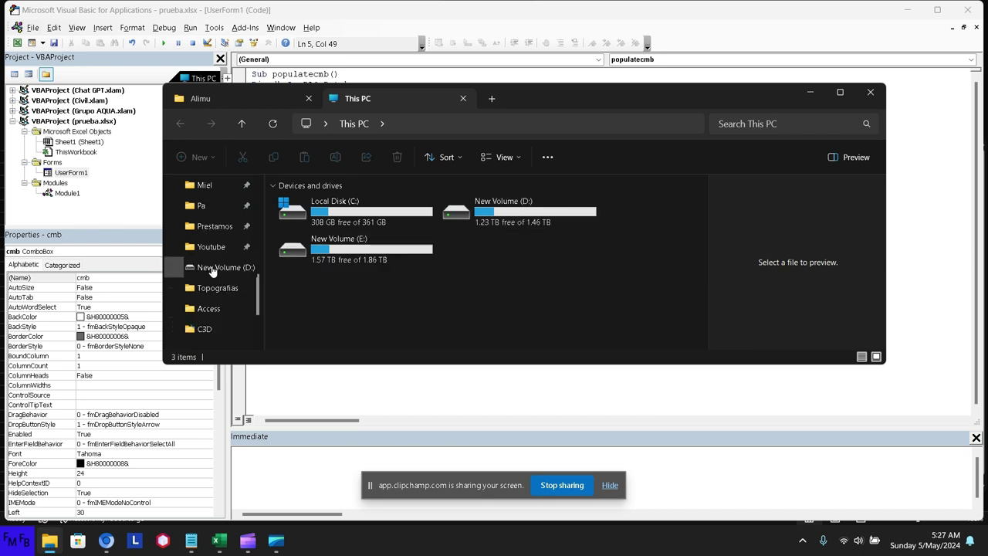
scroll(212, 270, "up", 1)
left_click(212, 308)
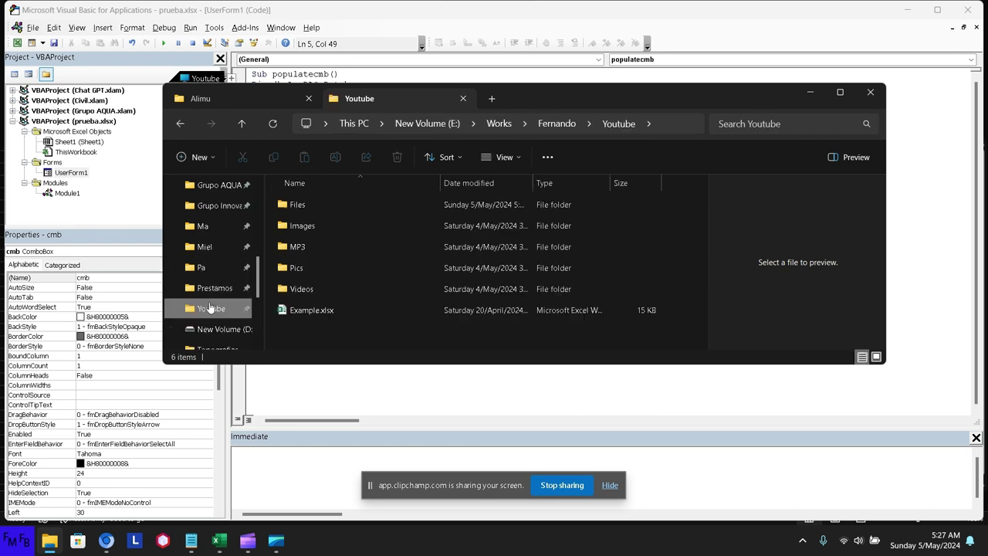
double_click(307, 209)
double_click(307, 211)
left_click(304, 225)
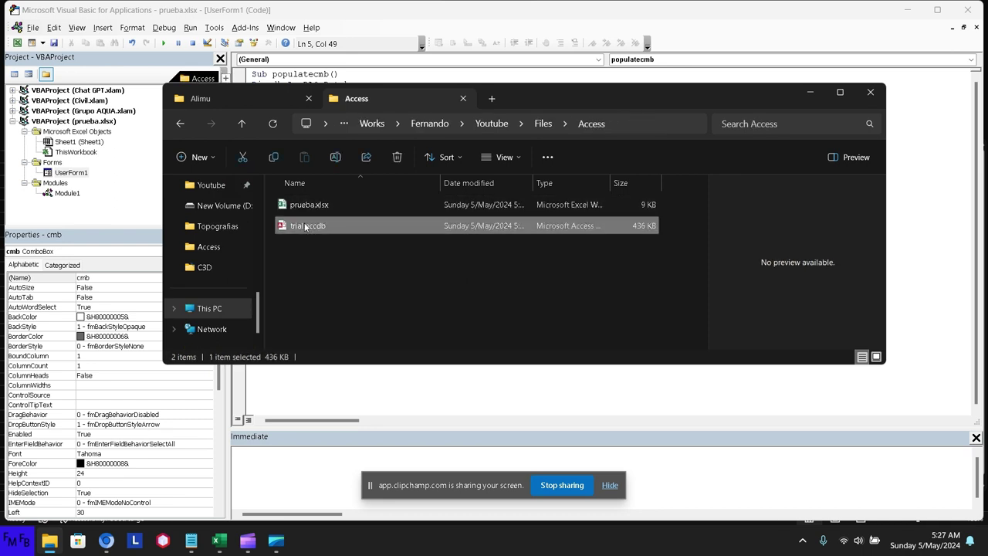
left_click(305, 225)
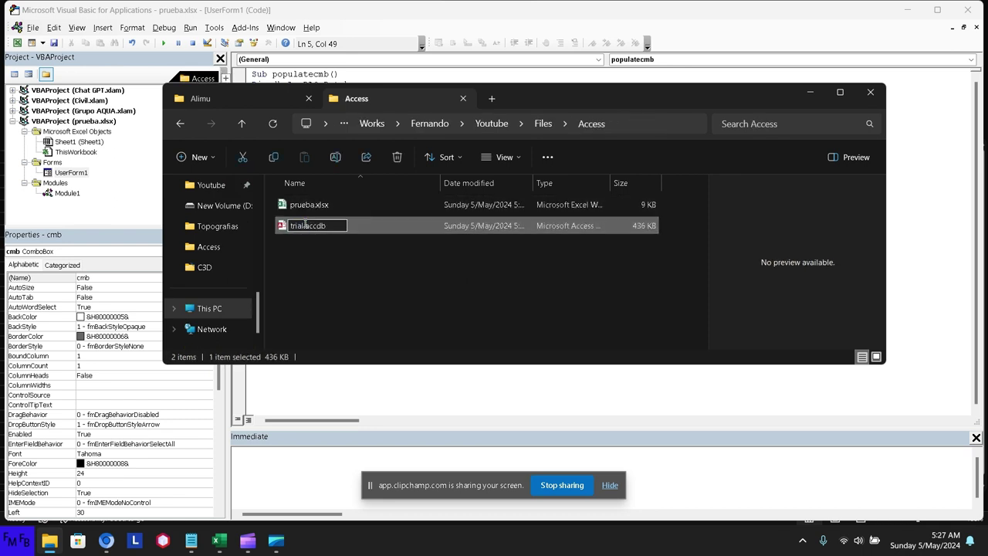
key("Home")
key("Delete")
type("T")
key("Return")
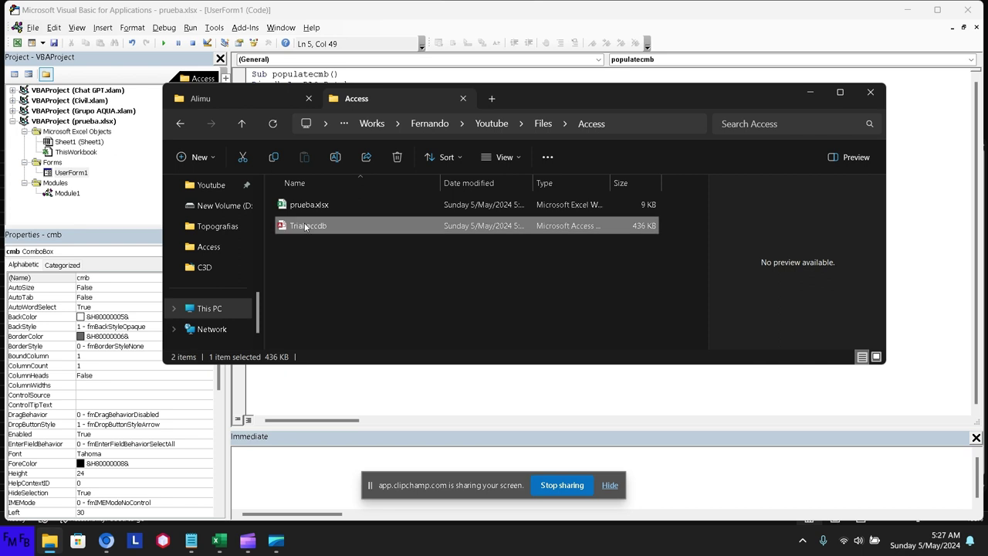
- Reference Microsoft Access 16.0 Object Library, ActiveX Data Objects 2.0 and Office 16.0 Access database engine
left_click(755, 51)
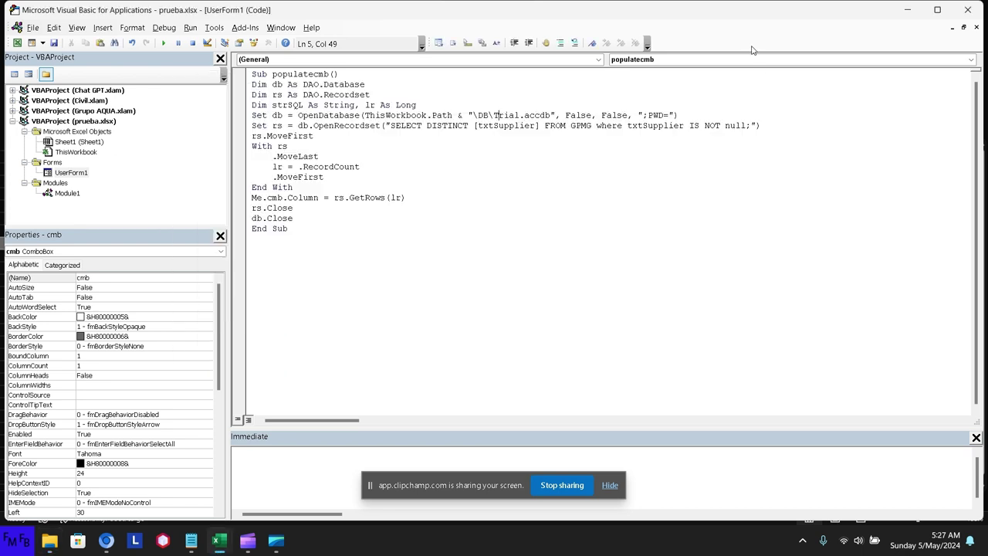
left_click(213, 27)
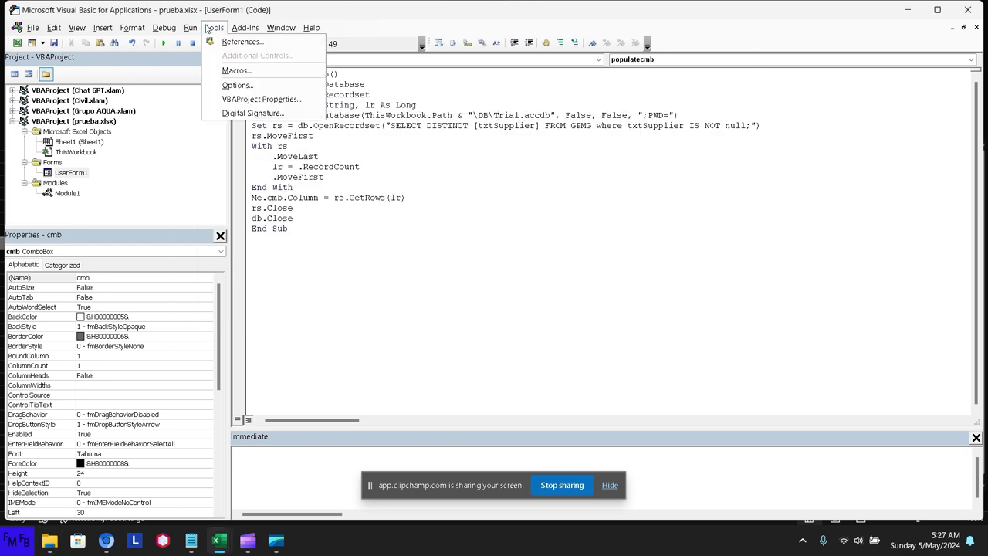
left_click(219, 43)
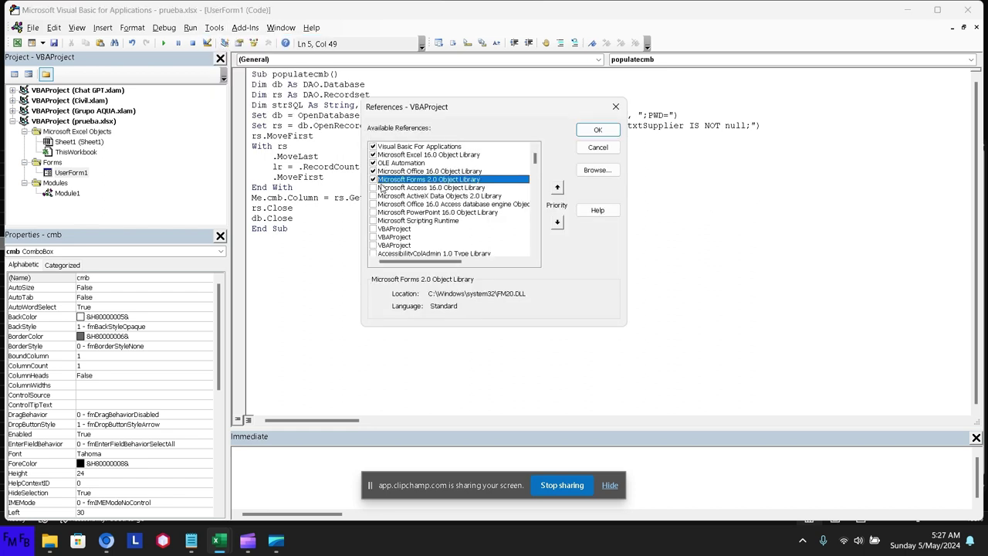
left_click(374, 188)
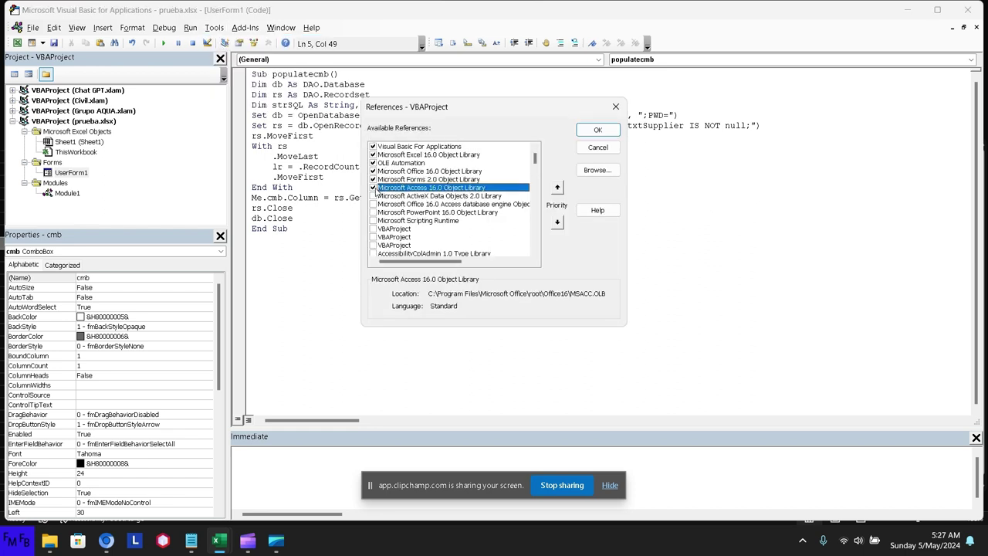
left_click(374, 196)
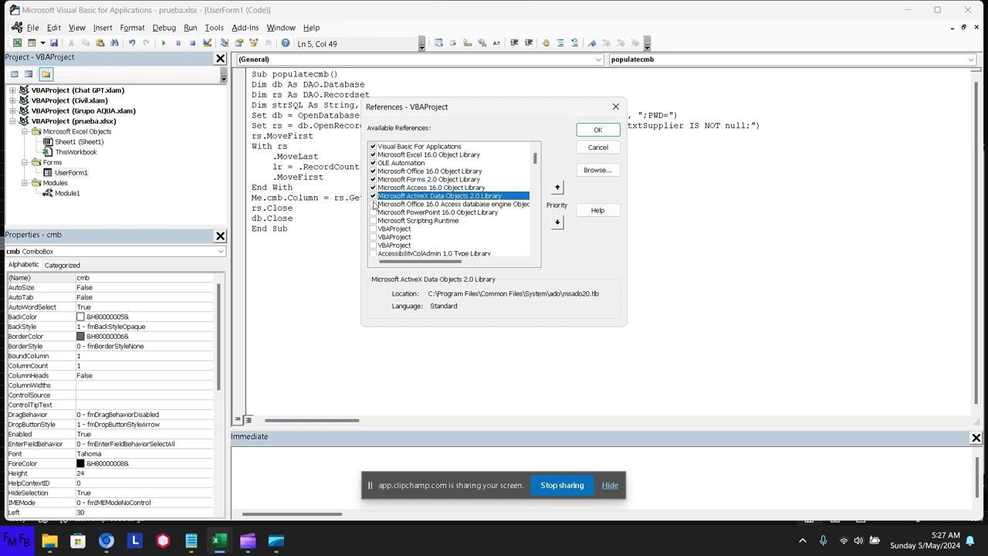
left_click(374, 204)
left_click(613, 131)
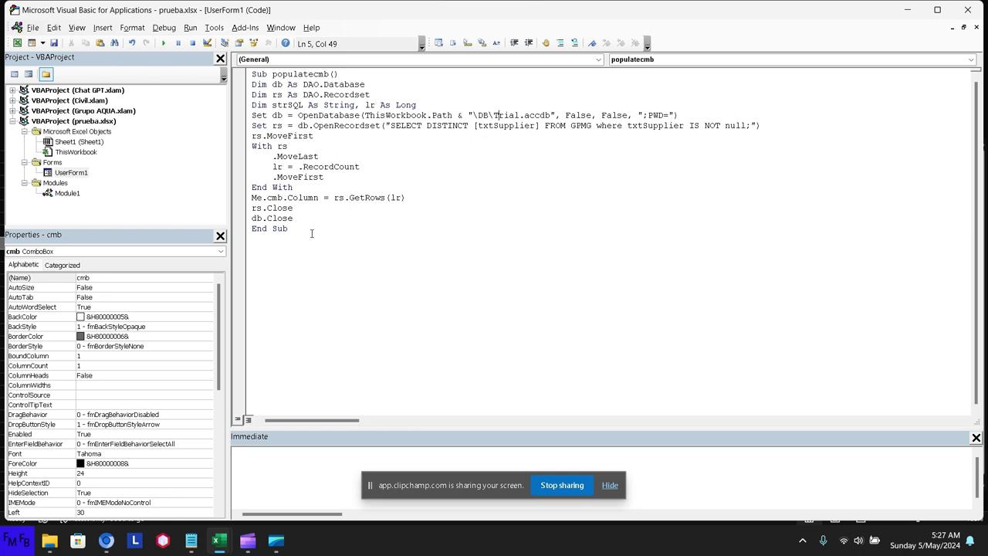
- Create the UserForm_Initialize event procedure and write 'call populate' inside it
left_click(597, 61)
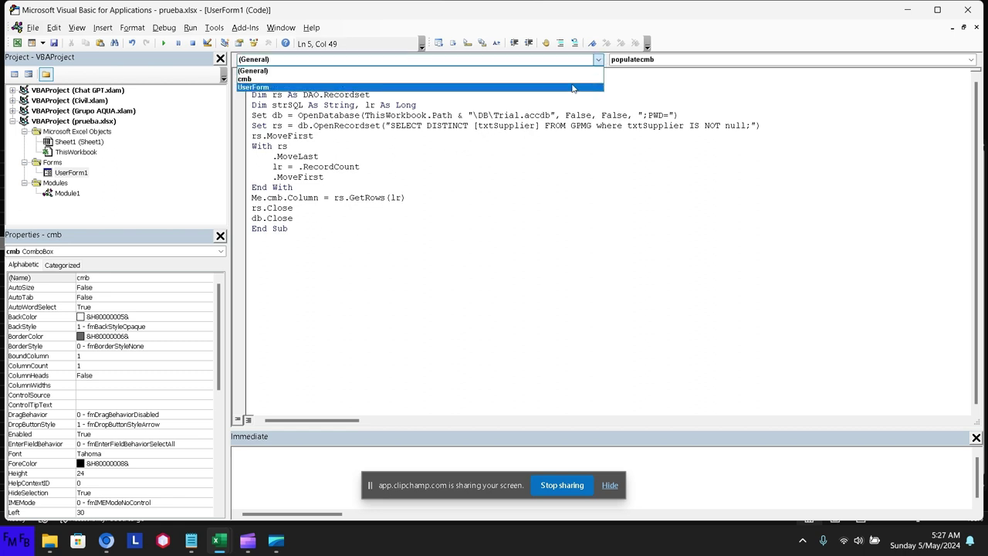
left_click(573, 88)
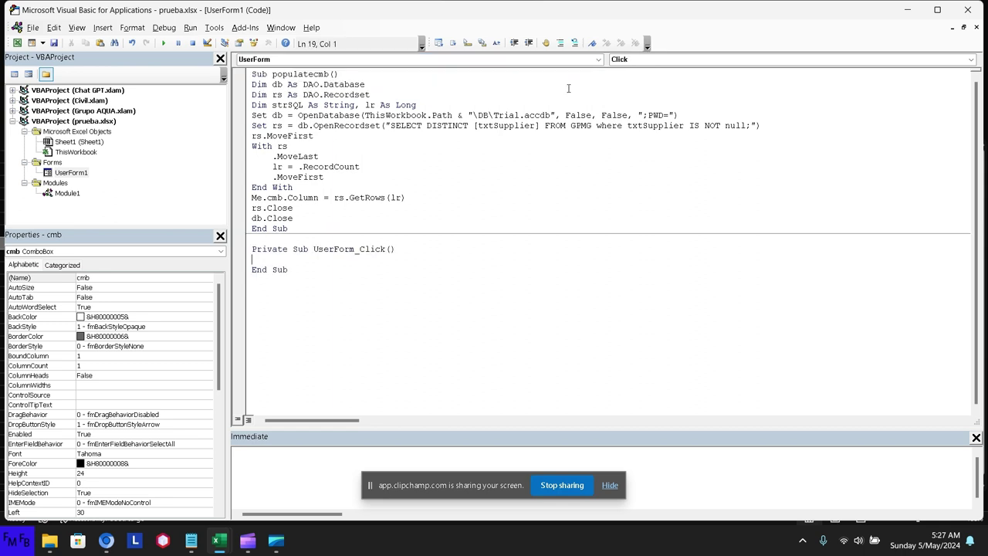
left_click(632, 61)
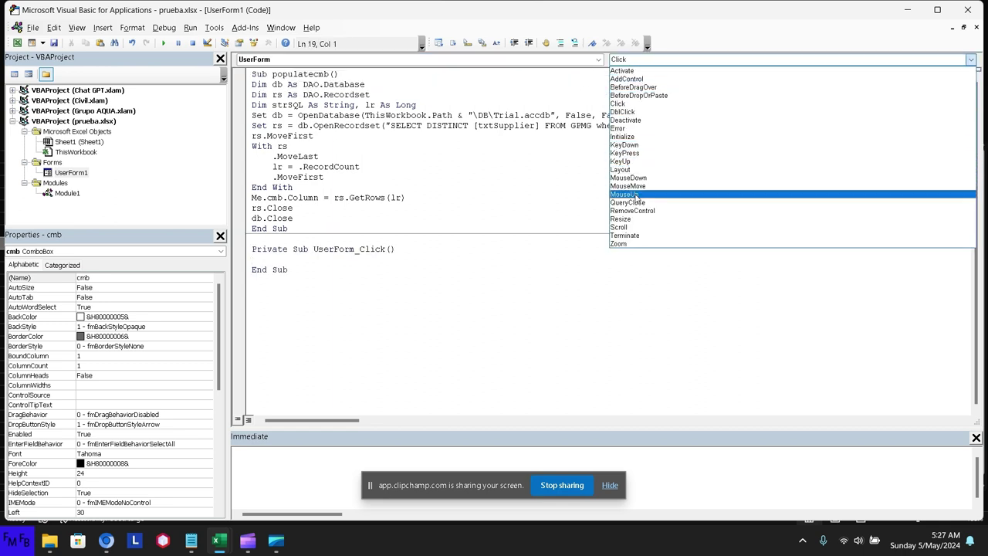
left_click(639, 137)
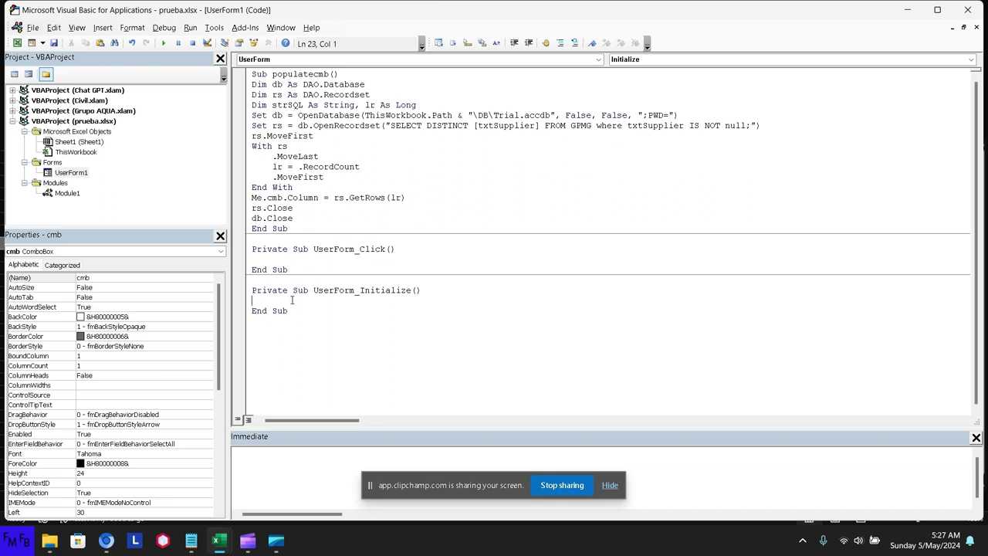
type("cal")
type("l popula")
type("te")
- Fix the call to 'Call populatecmb', test-run past the path error, and switch to Excel
key("F5")
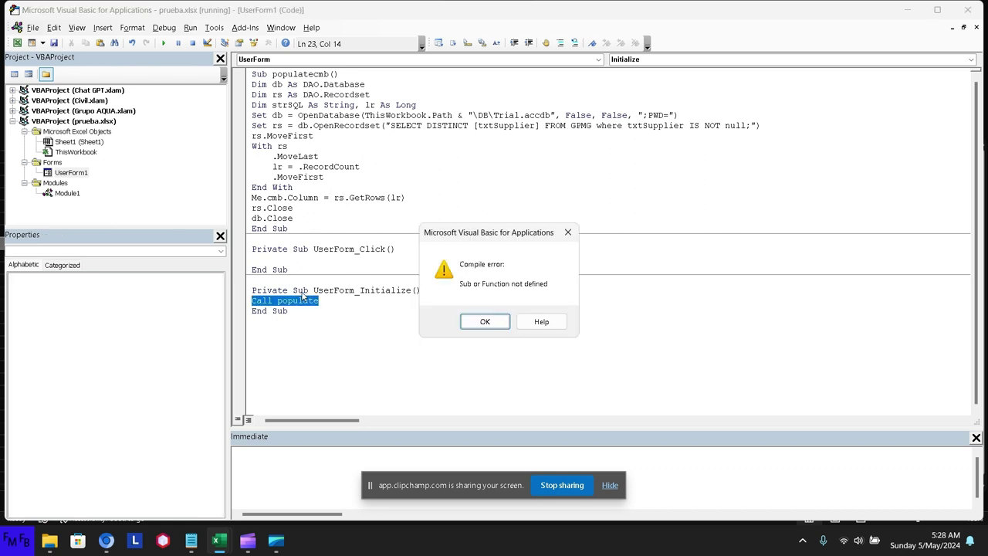
key("Return")
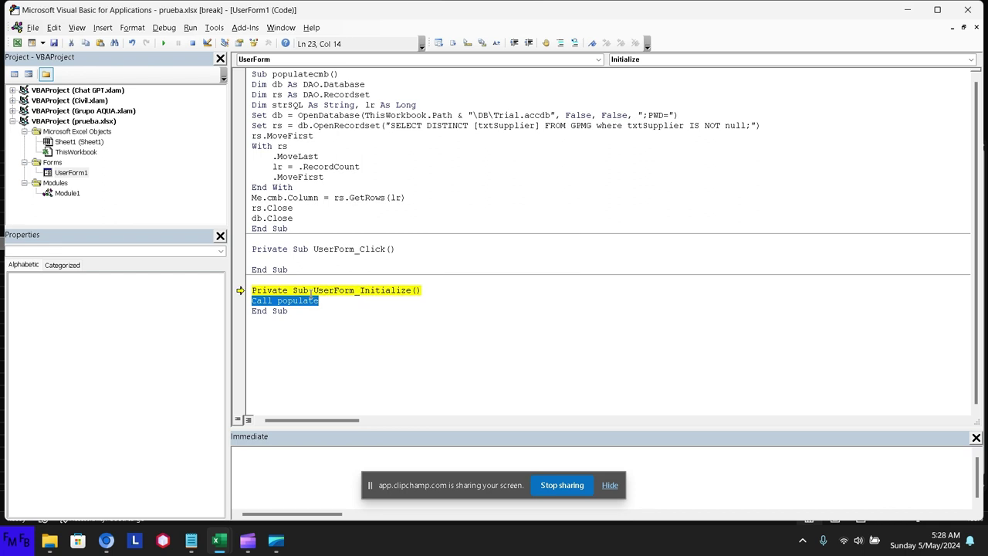
left_click(325, 301)
type("cm")
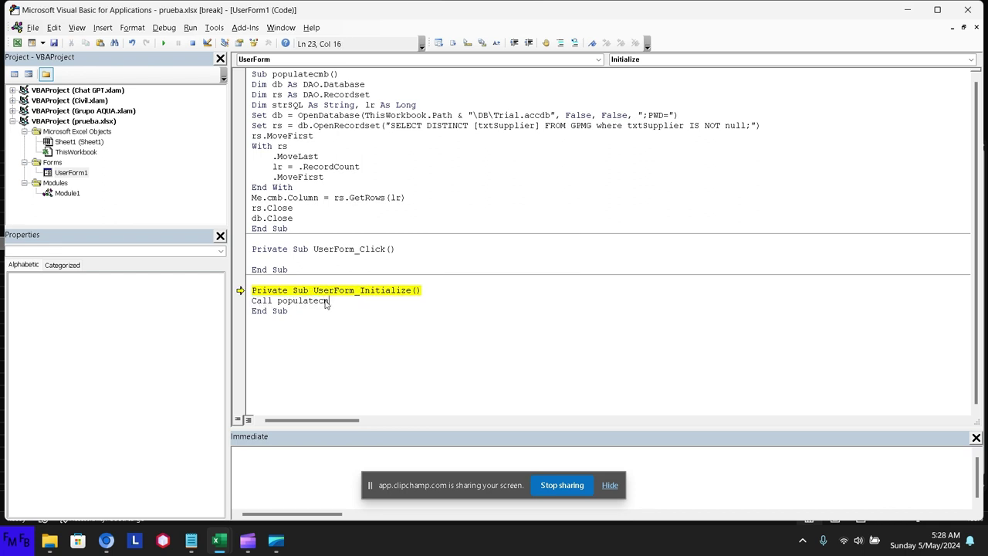
type("b")
key("F5")
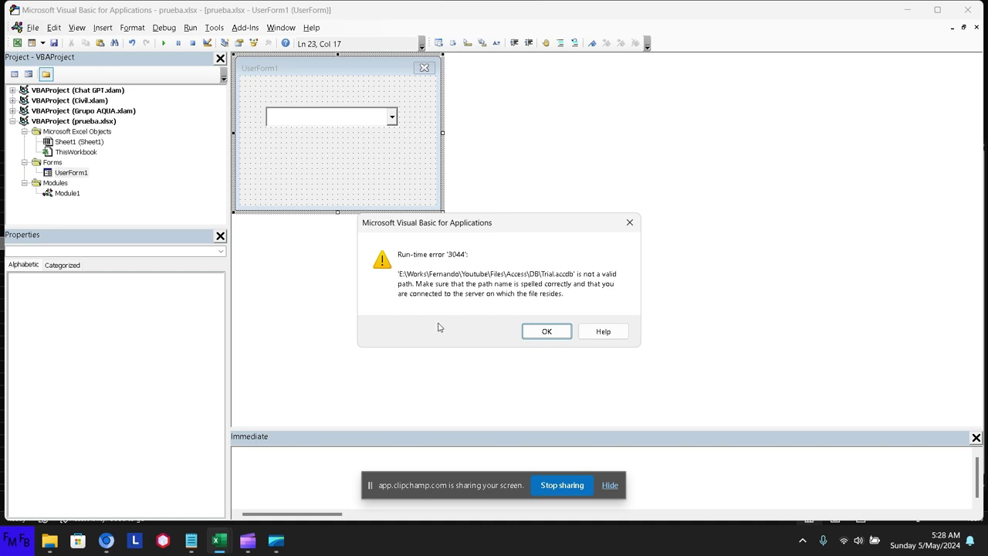
left_click(548, 331)
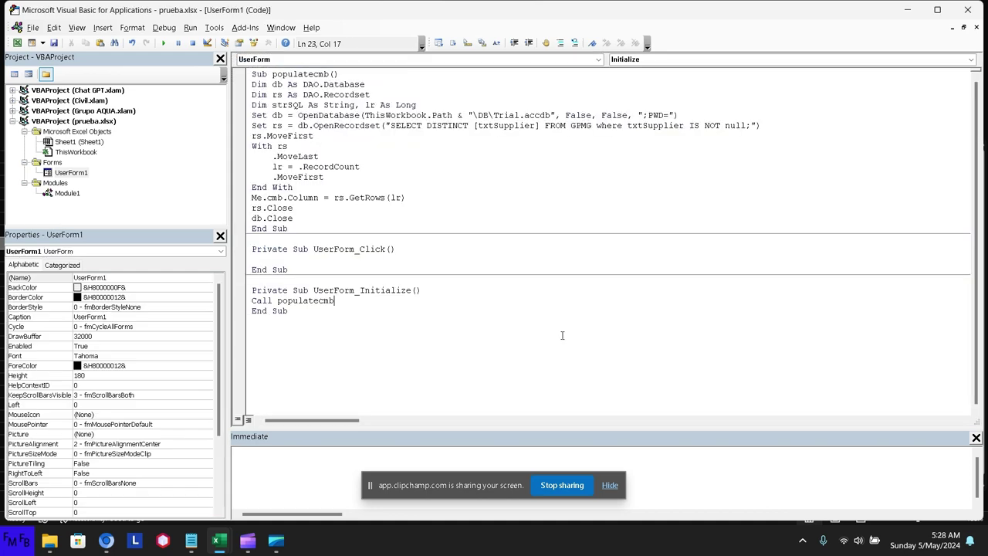
key("alt+Tab")
key("Tab")
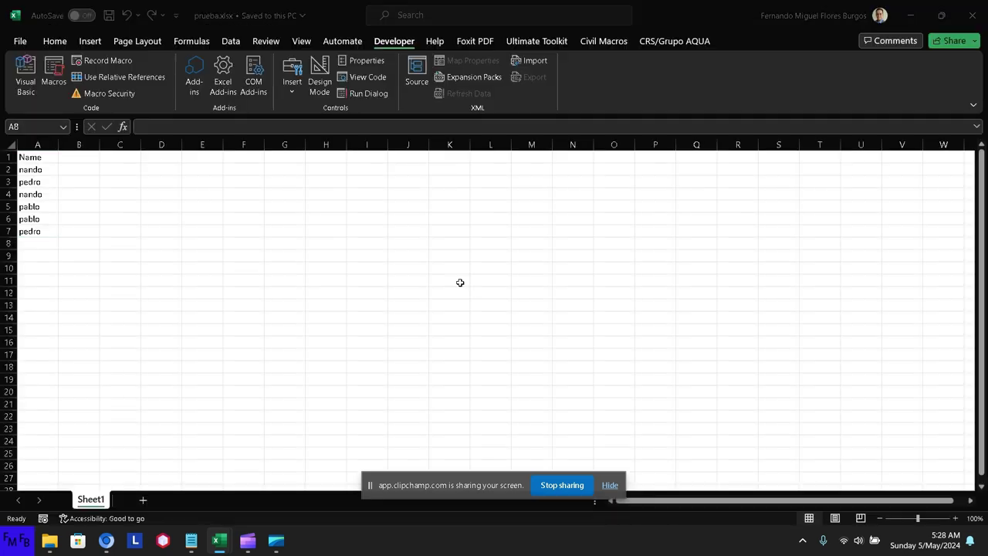
- Save the workbook as macro-enabled prueba.xlsm
left_click(20, 43)
left_click(48, 237)
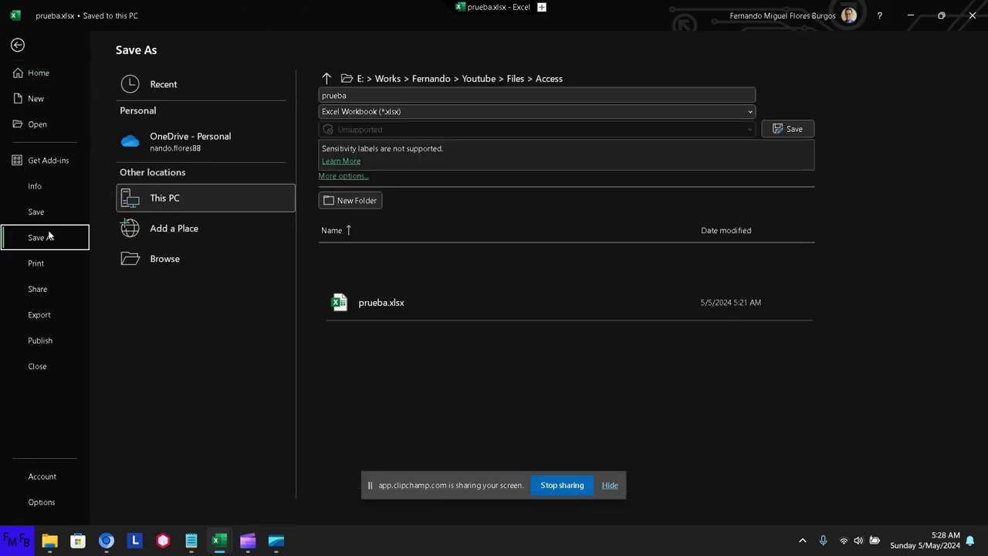
left_click(158, 259)
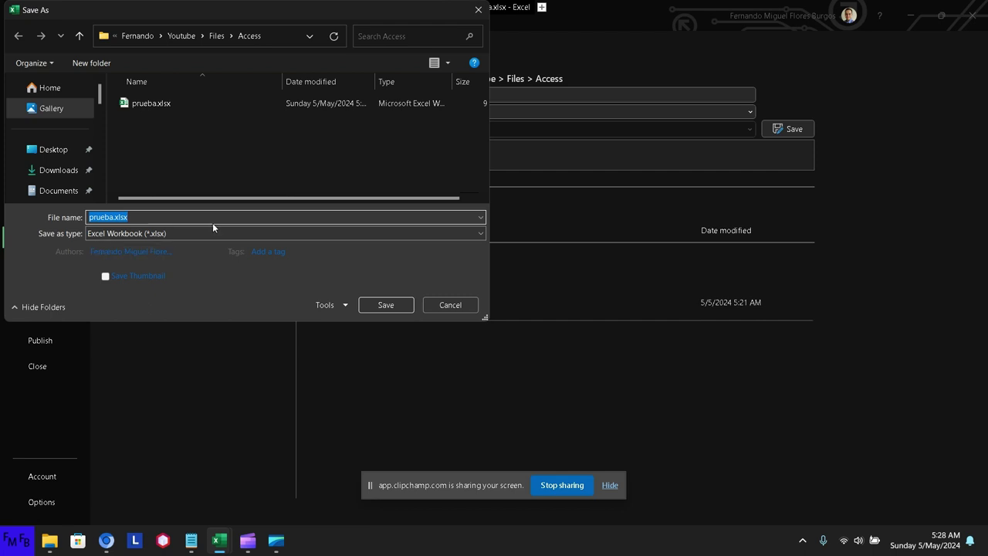
left_click(206, 233)
left_click(203, 252)
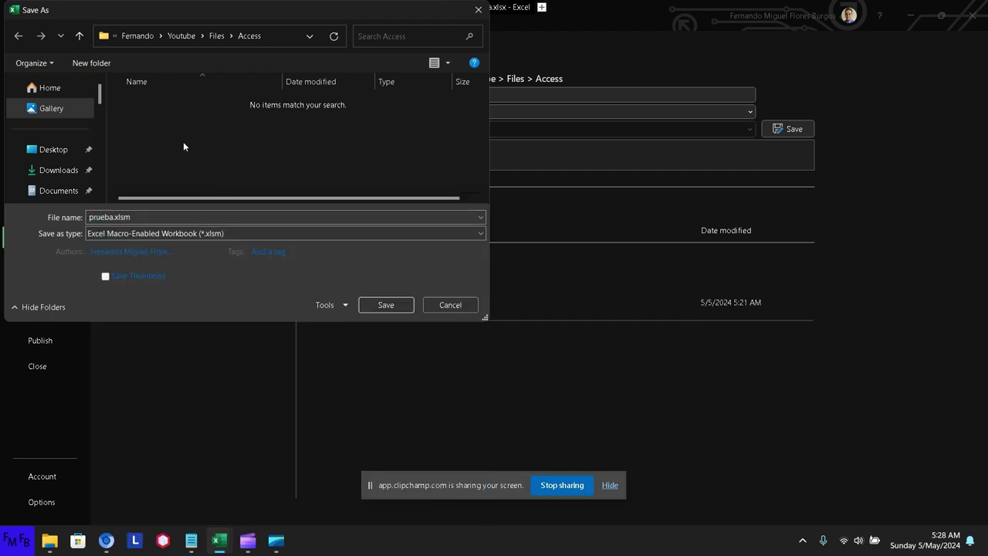
double_click(172, 217)
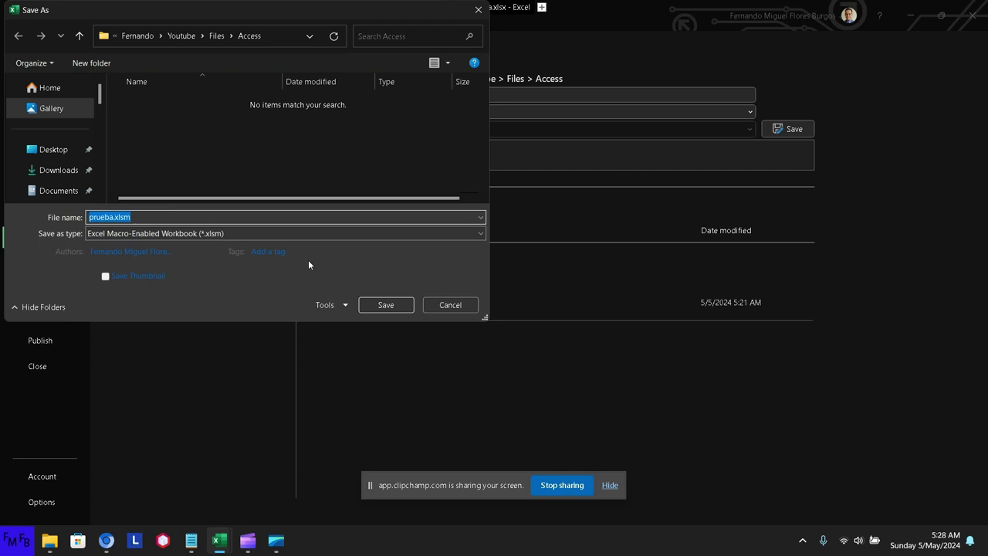
left_click(379, 305)
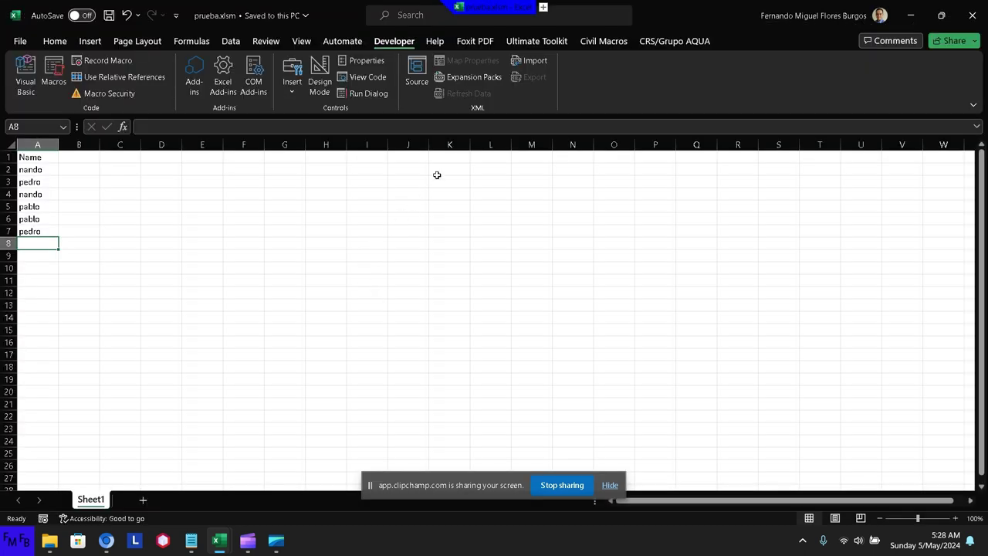
- Clear the names in A1:A7 and save the workbook
key("Up")
key("ctrl+shift+Up")
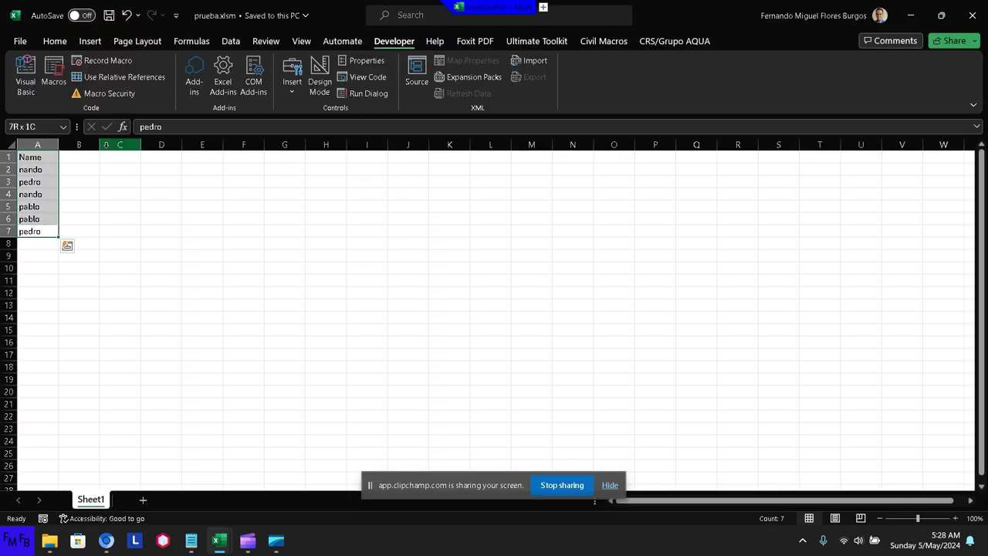
key("Delete")
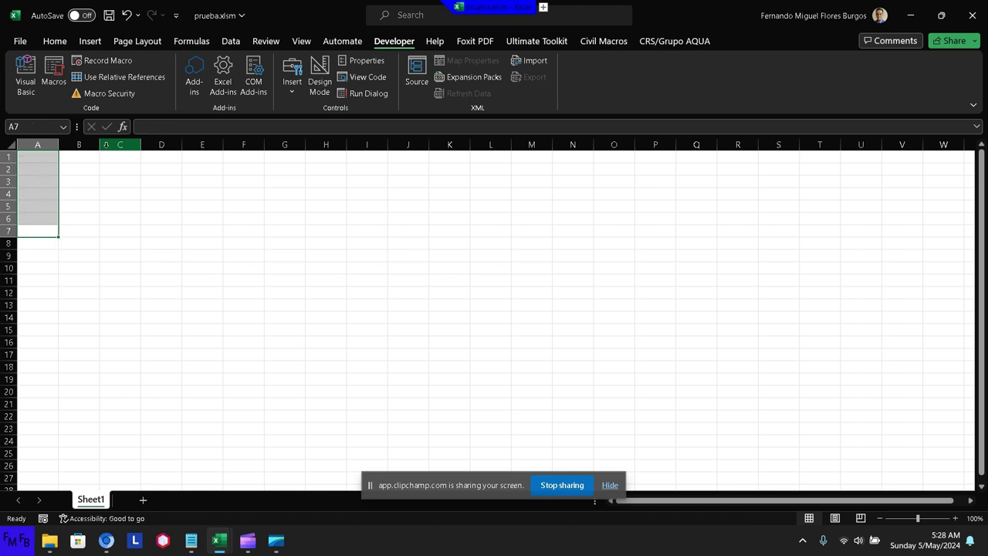
key("ctrl+s")
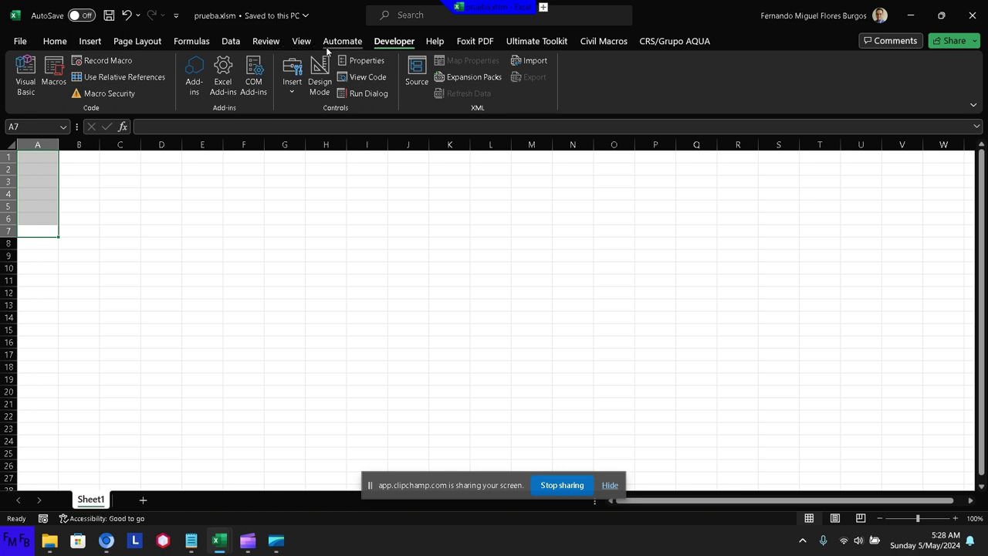
- Remove DB\ from the OpenDatabase path so it opens \Trial.accdb, then rerun to test
left_click(35, 66)
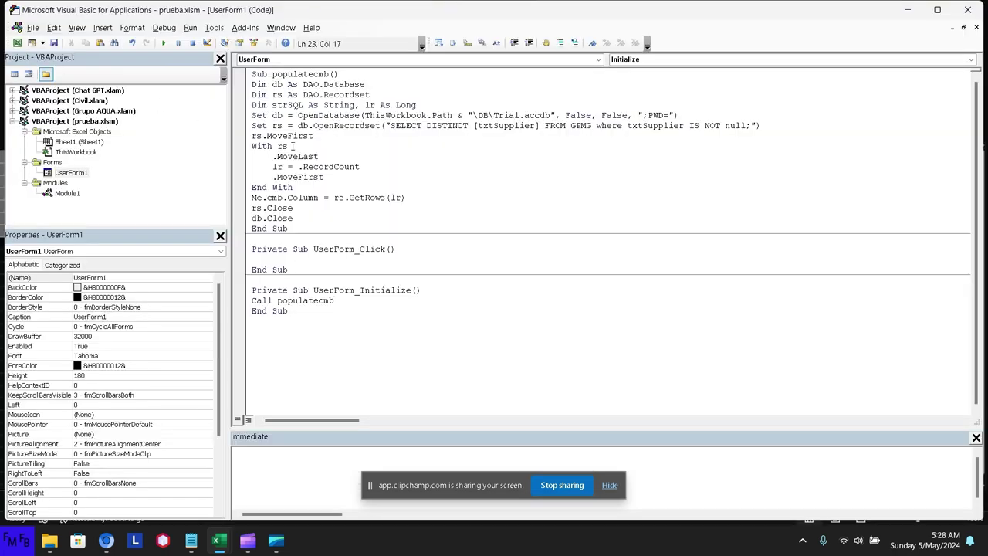
key("F5")
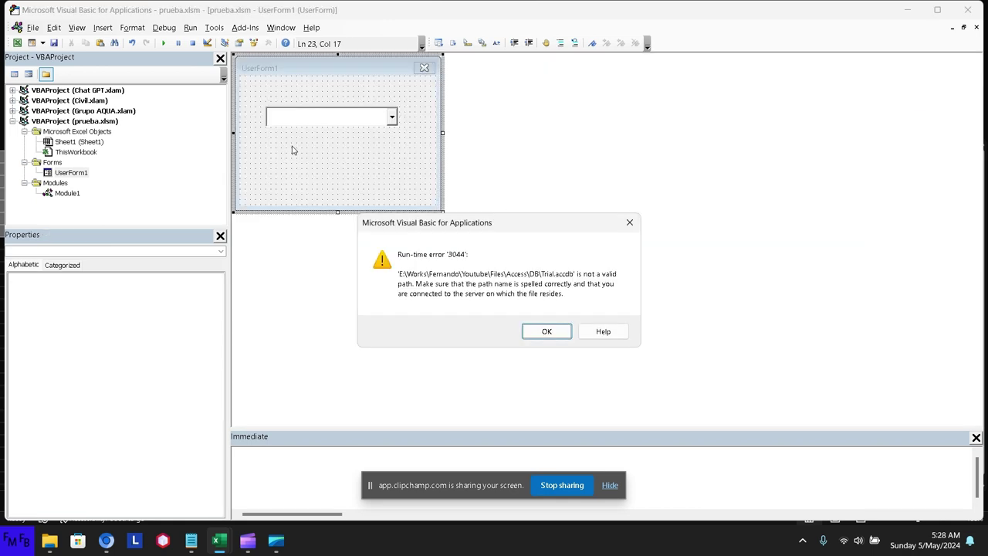
key("Return")
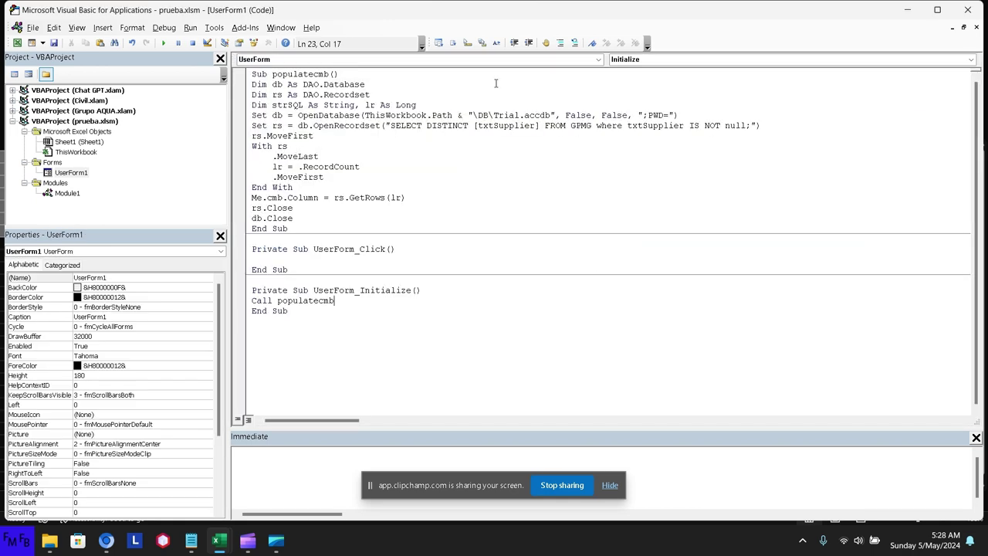
left_click(494, 115)
key("BackSpace")
key("BackSpace")
key("BackSpace")
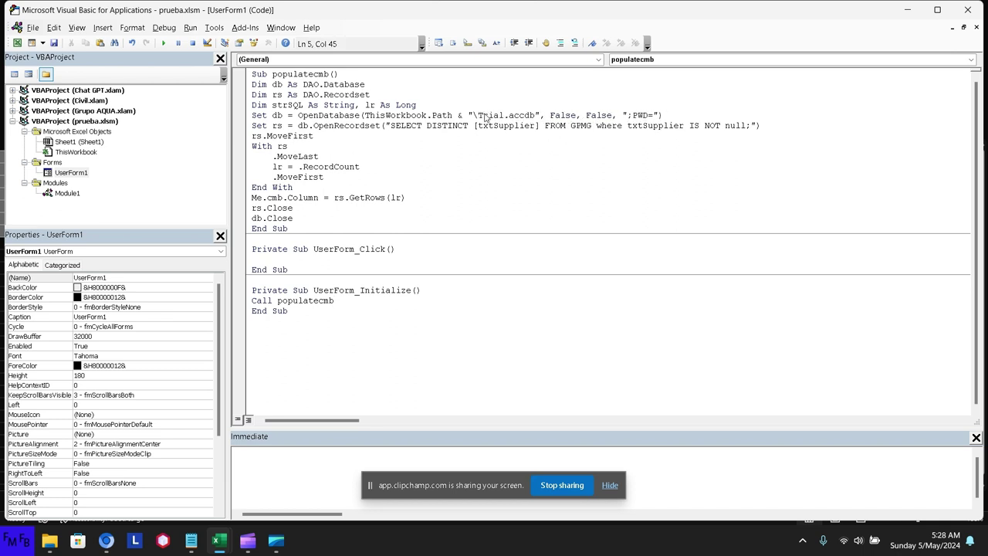
key("F5")
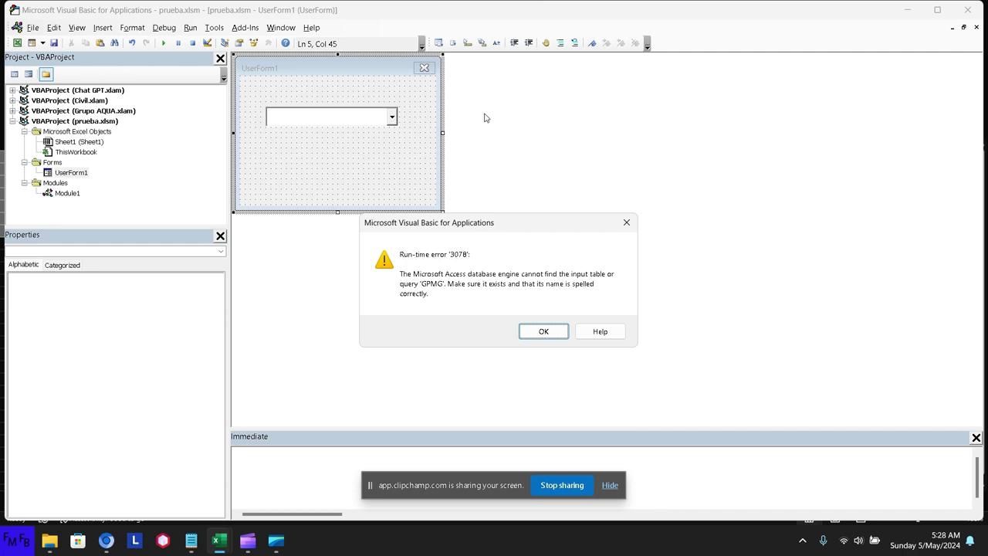
left_click(543, 331)
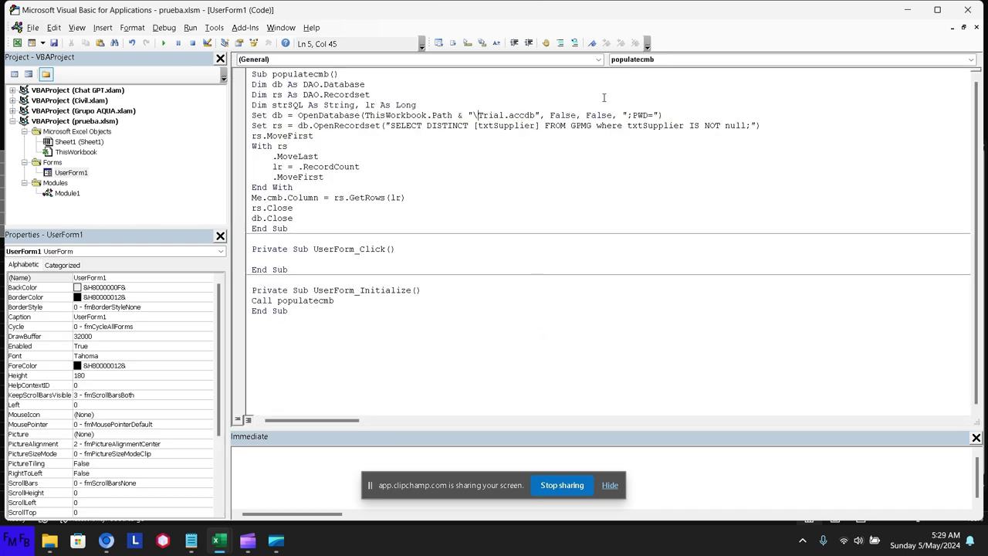
- Change the query's table from GPMG to Trial and test-run the code
left_click(591, 125)
double_click(590, 125)
type("Trial")
type("l")
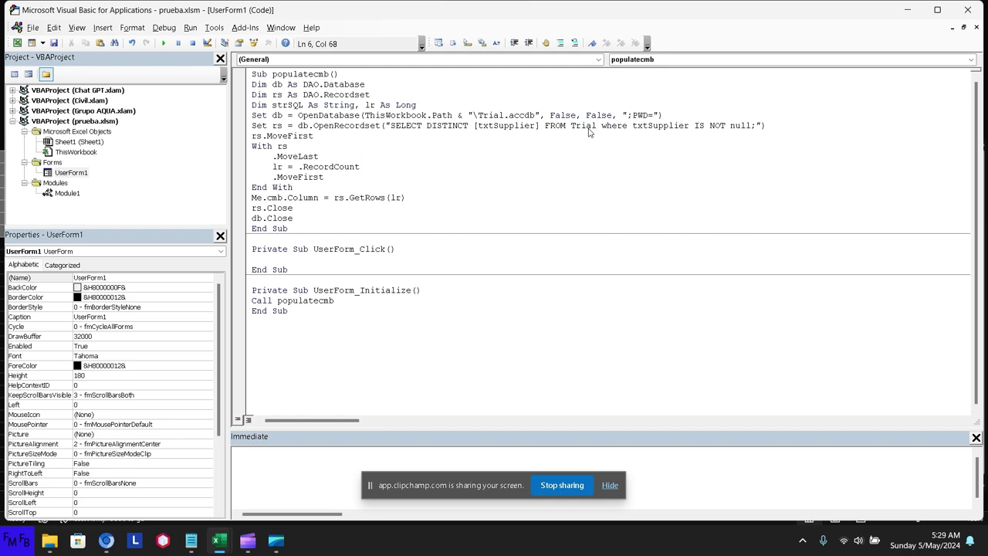
key("F5")
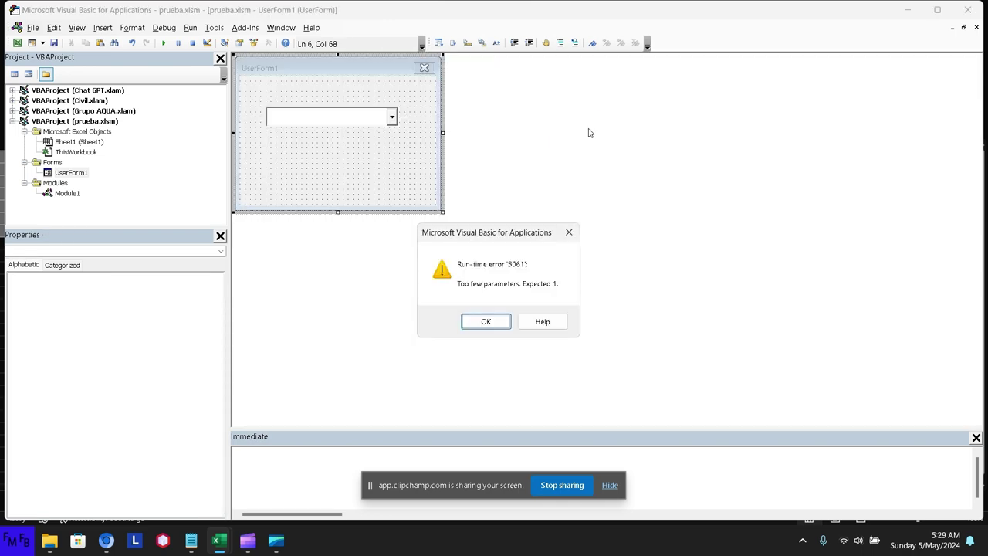
left_click(485, 320)
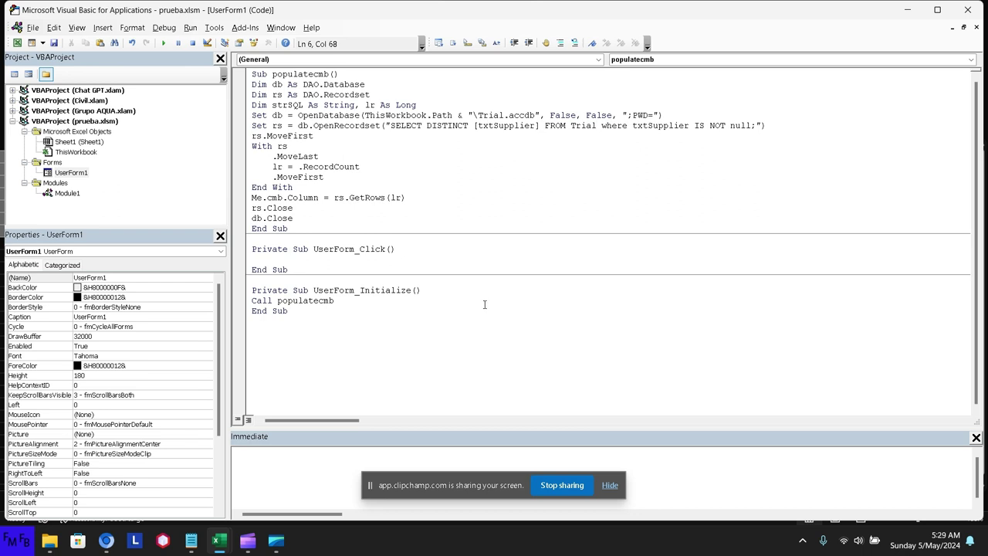
- Replace both txtSupplier references in the SQL with Name, retesting between edits
left_click(686, 125)
double_click(688, 125)
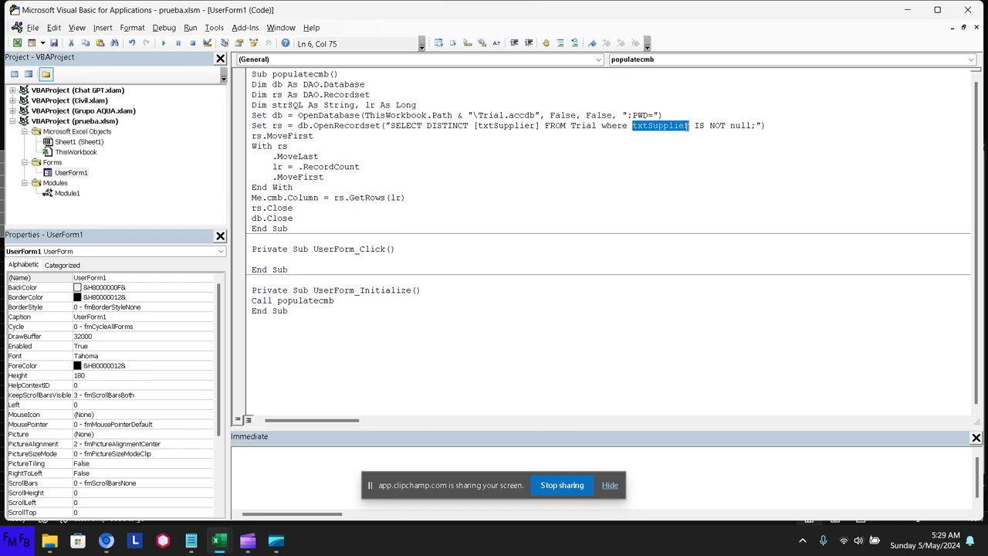
type("Name")
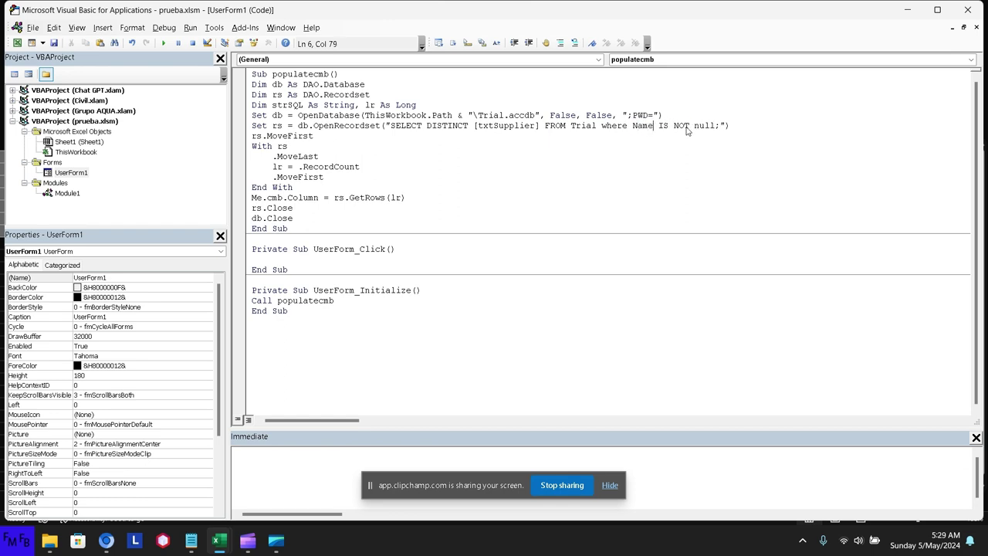
key("F5")
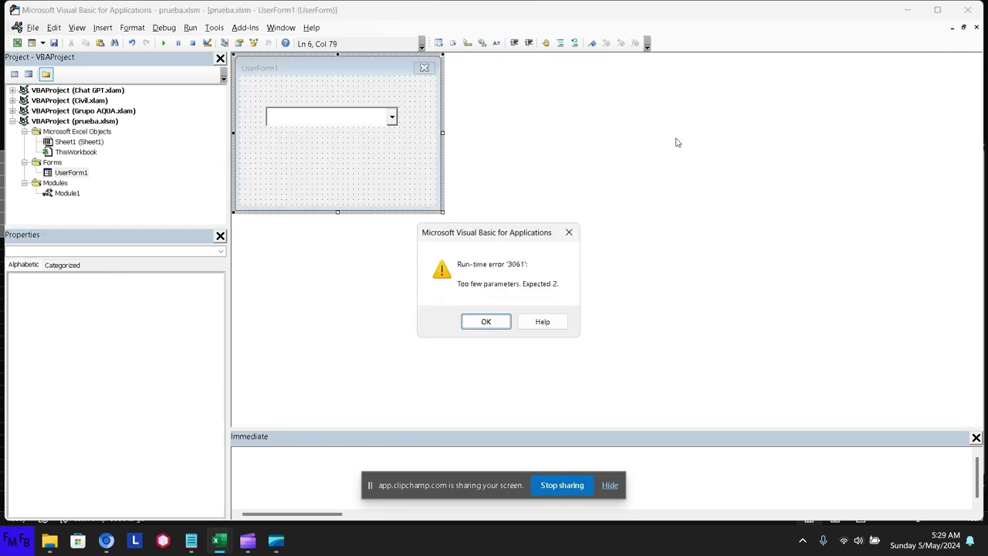
left_click(488, 320)
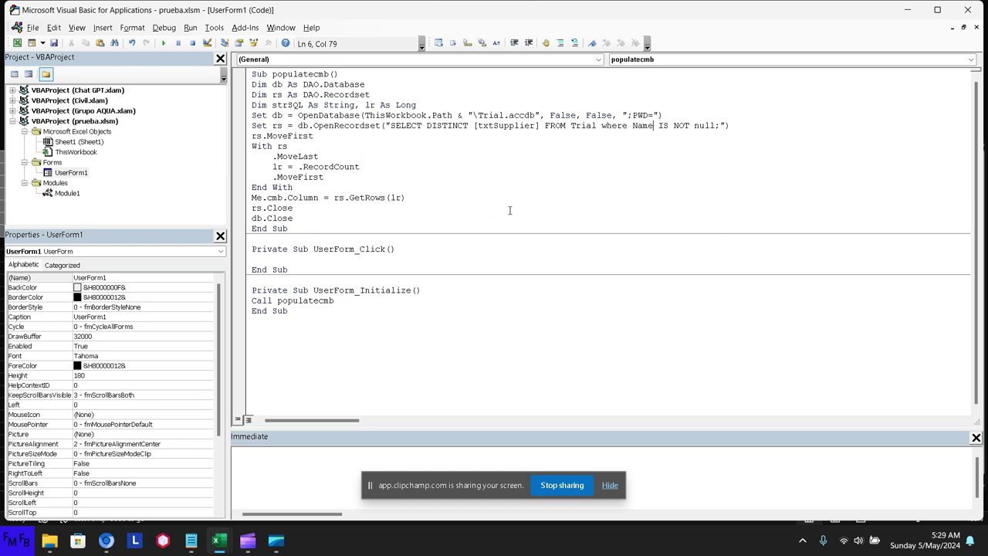
left_click(536, 126)
double_click(533, 126)
type("Name")
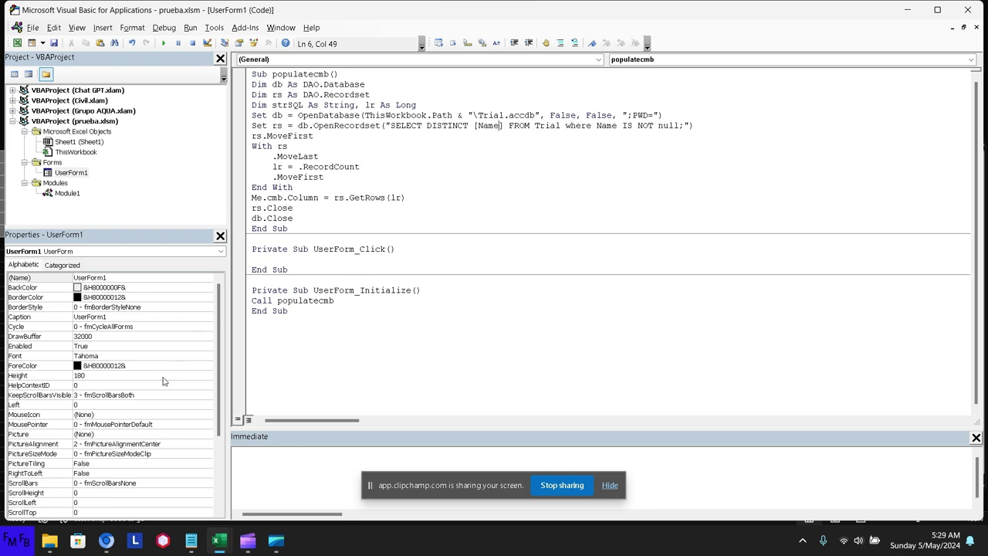
left_click(50, 543)
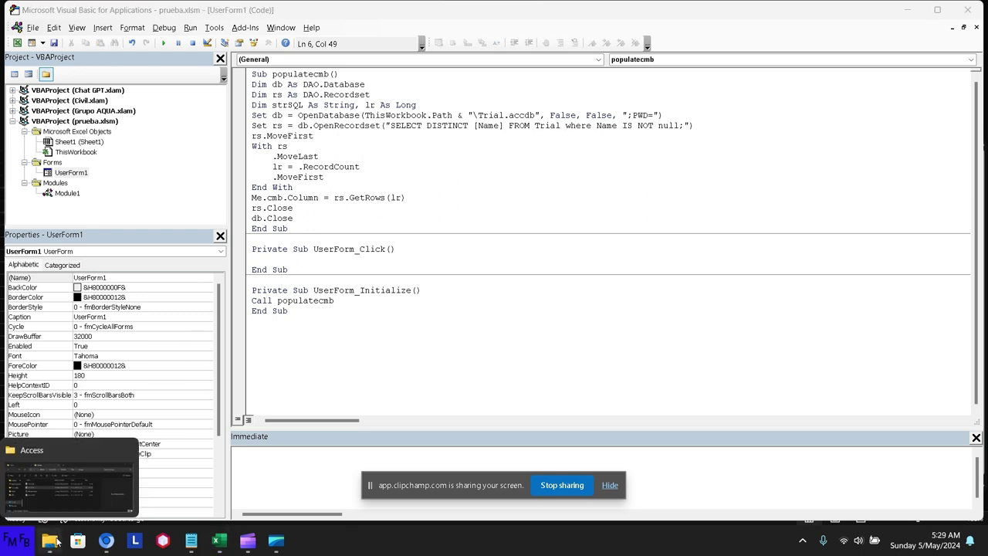
- Open Trial.accdb's Trial table to check its column names, then return to the VBA code
left_click(85, 513)
double_click(316, 227)
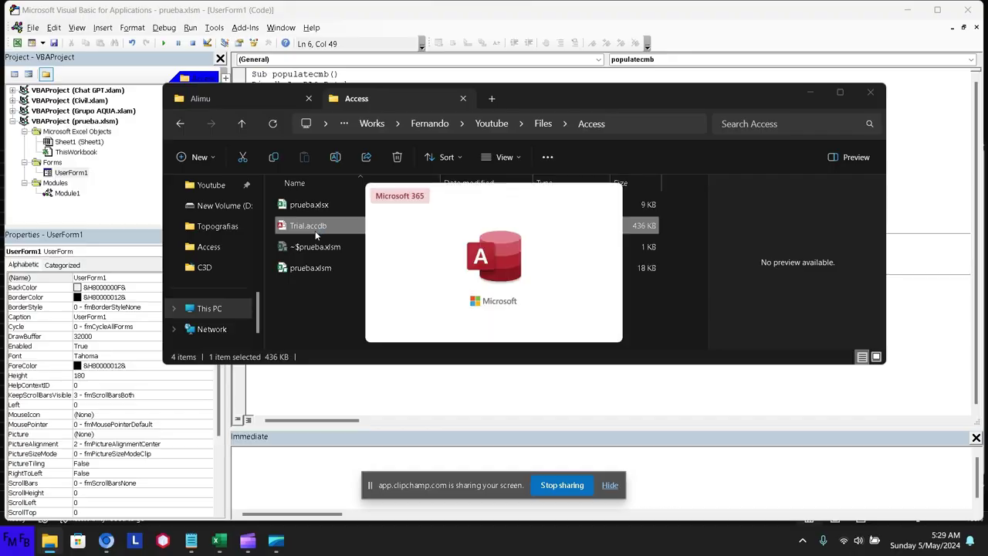
double_click(42, 177)
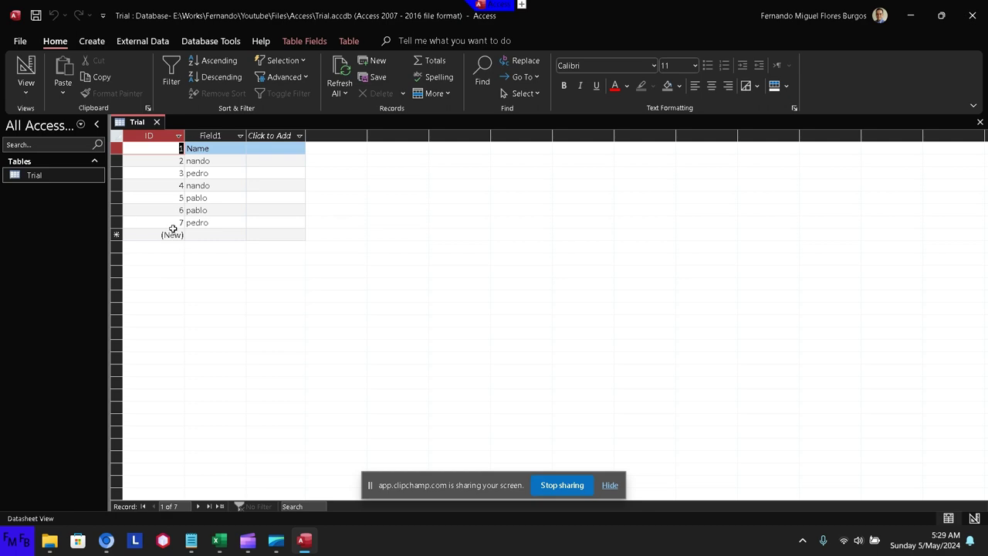
key("alt+Tab")
key("alt+Tab")
key("alt+Tab")
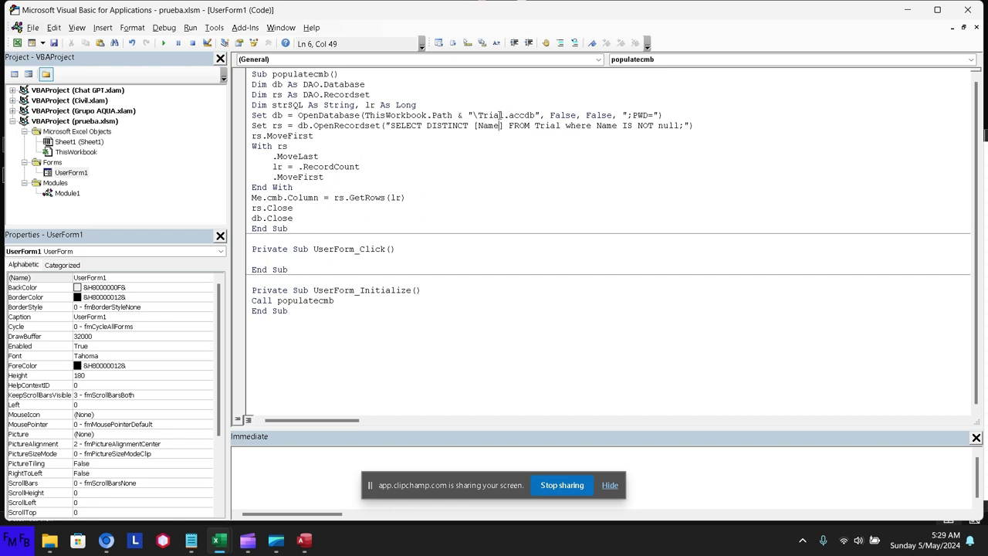
- Replace both Name references in the query with Field1
key("ctrl+shift+Left")
type("Fie")
type("ld1")
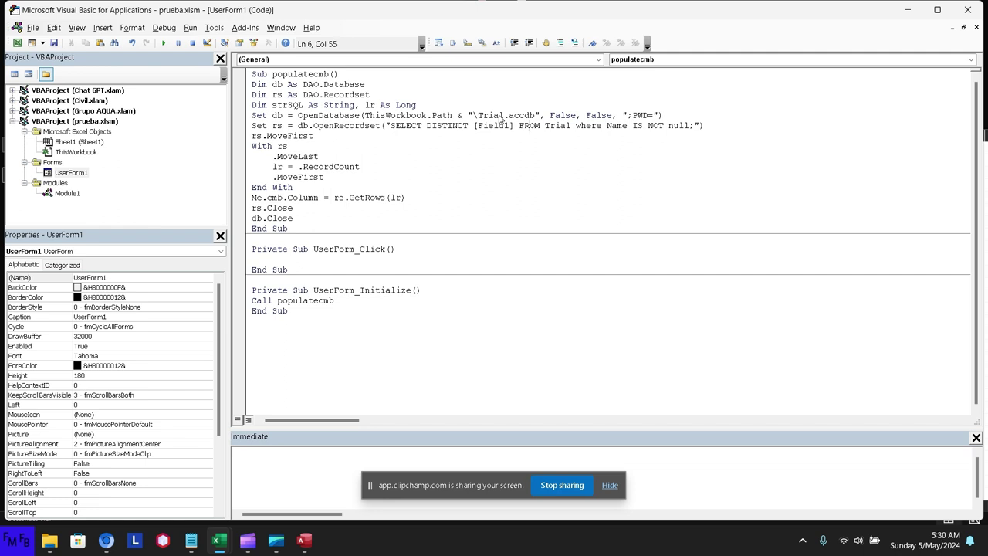
key("ctrl+Right")
key("ctrl+Right")
key("Right")
key("shift+Right")
key("shift+Right")
key("shift+Right")
type("Field1")
- Run the form, confirm the combo lists Name, nando, pablo and pedro, then close it
key("F5")
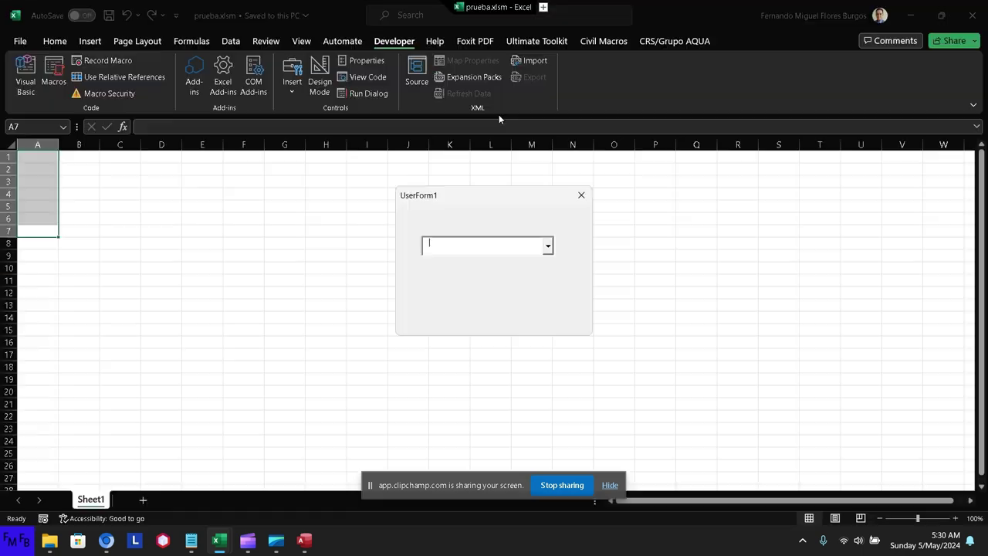
left_click(548, 246)
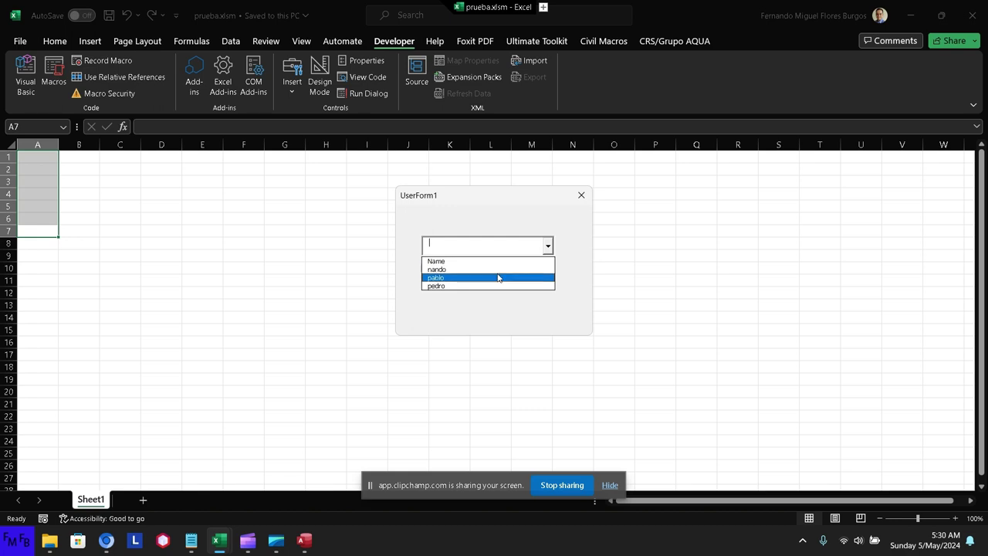
left_click(573, 260)
left_click(580, 195)
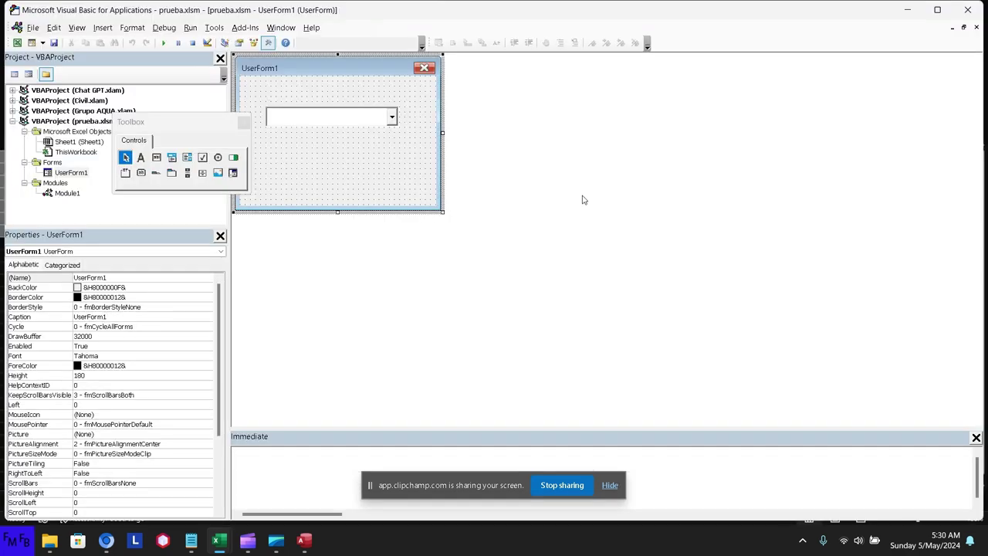